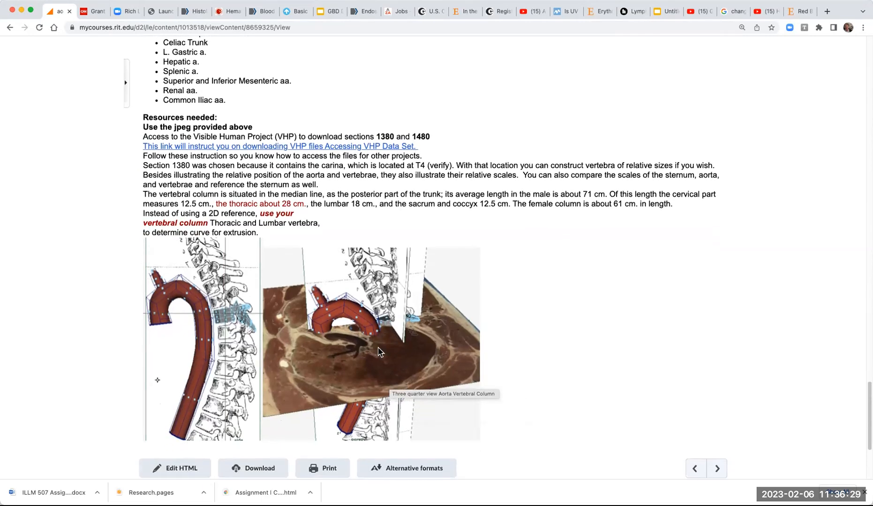
Review the aorta modelling assignment: branch list, VHP sections 1380 and 1480, vertebral column measurements and reference renders
scroll(388, 369, down, 4)
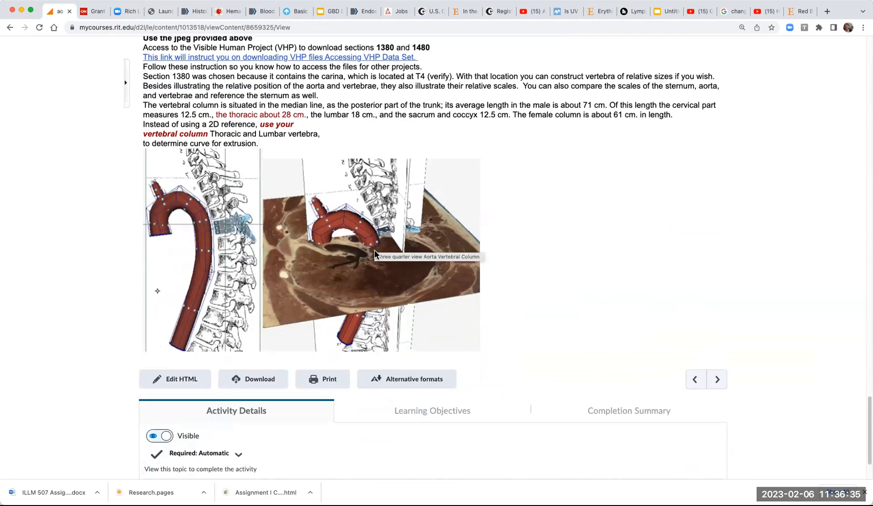
scroll(436, 281, up, 12)
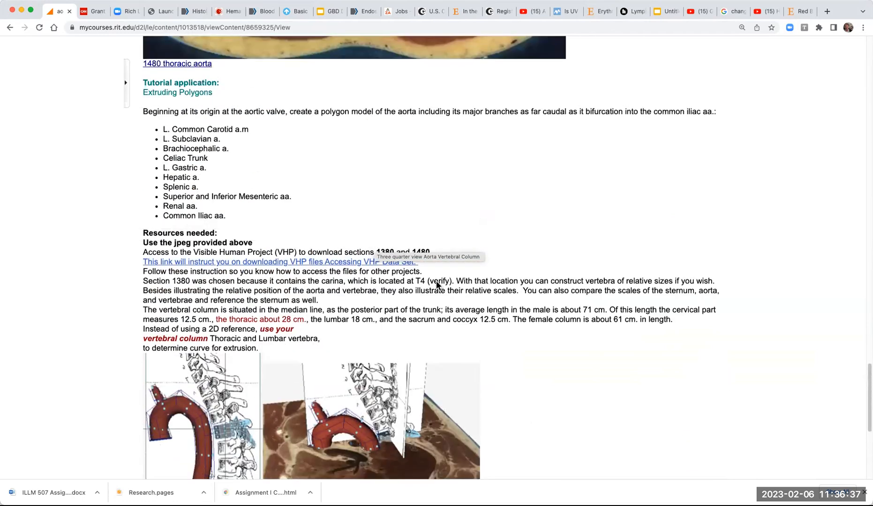
scroll(436, 283, up, 3)
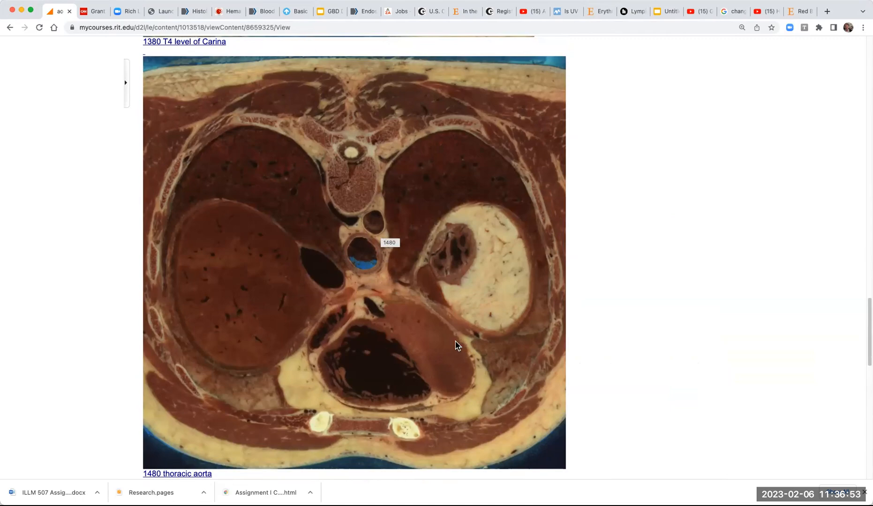
scroll(455, 342, down, 3)
scroll(446, 336, down, 8)
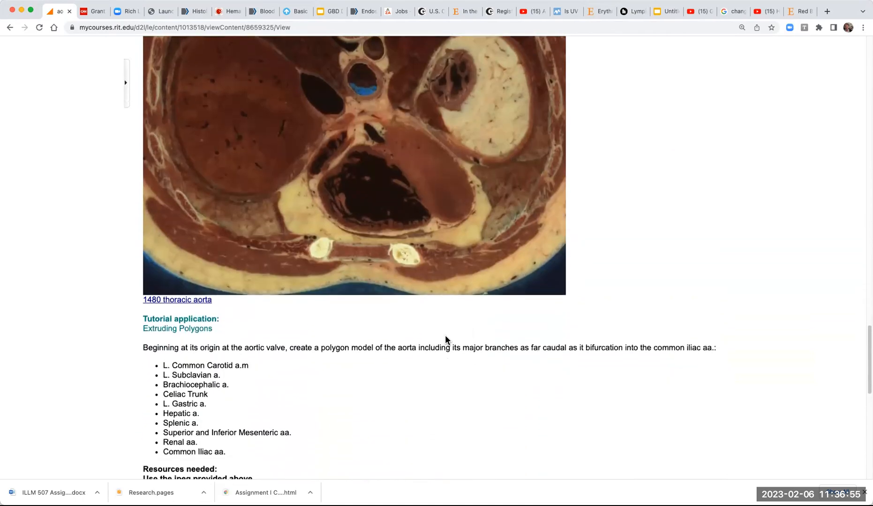
scroll(445, 339, down, 5)
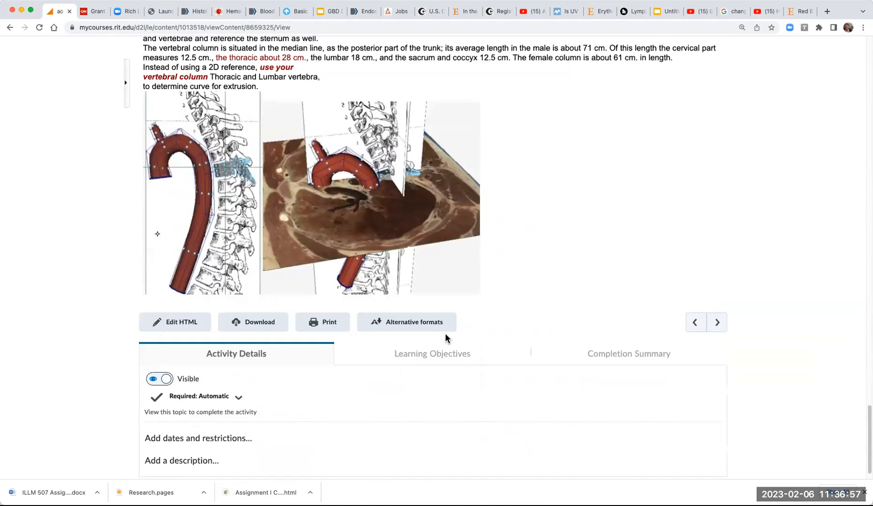
scroll(447, 338, up, 6)
scroll(464, 337, up, 8)
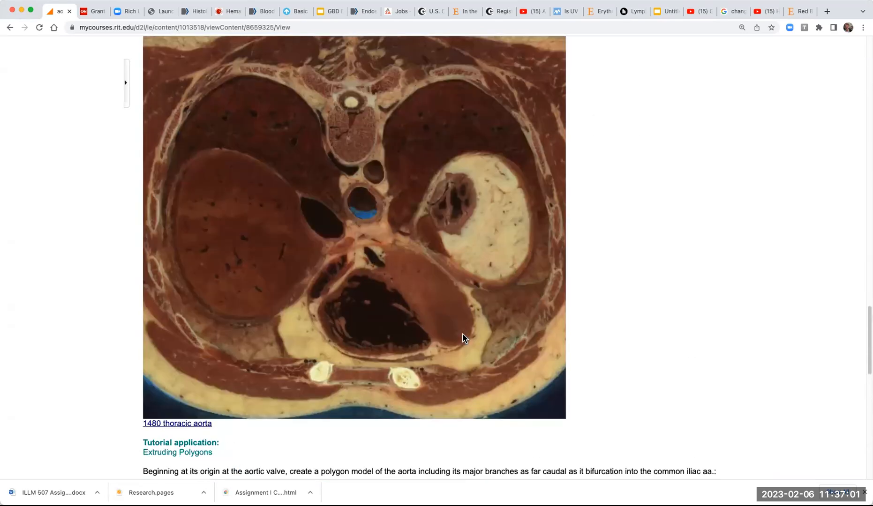
scroll(463, 333, up, 3)
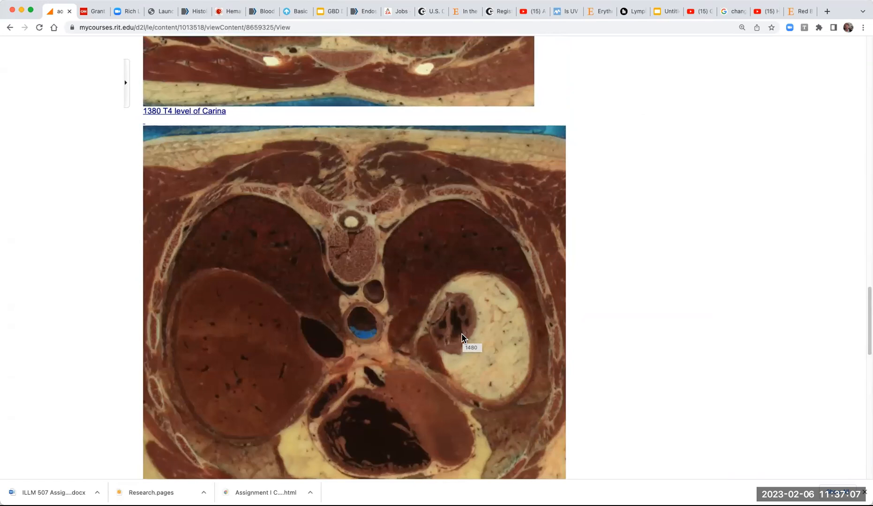
scroll(460, 333, up, 1)
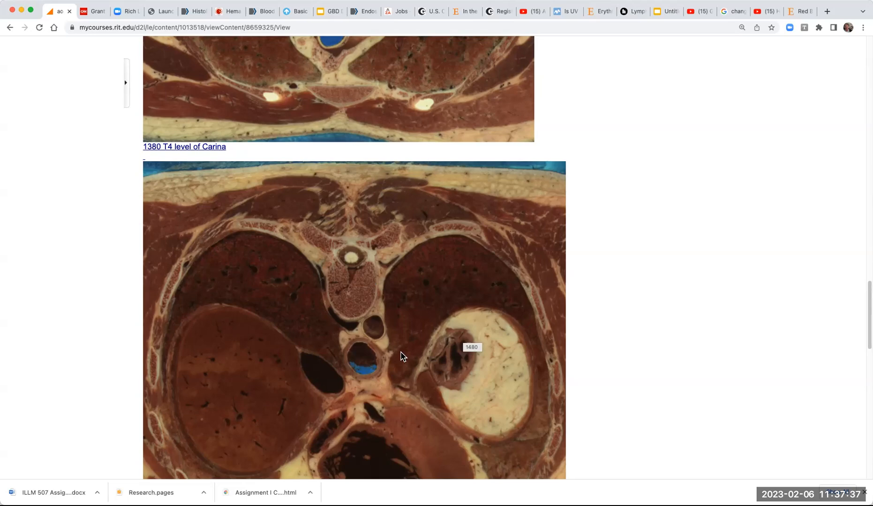
scroll(393, 342, down, 2)
scroll(392, 340, down, 1)
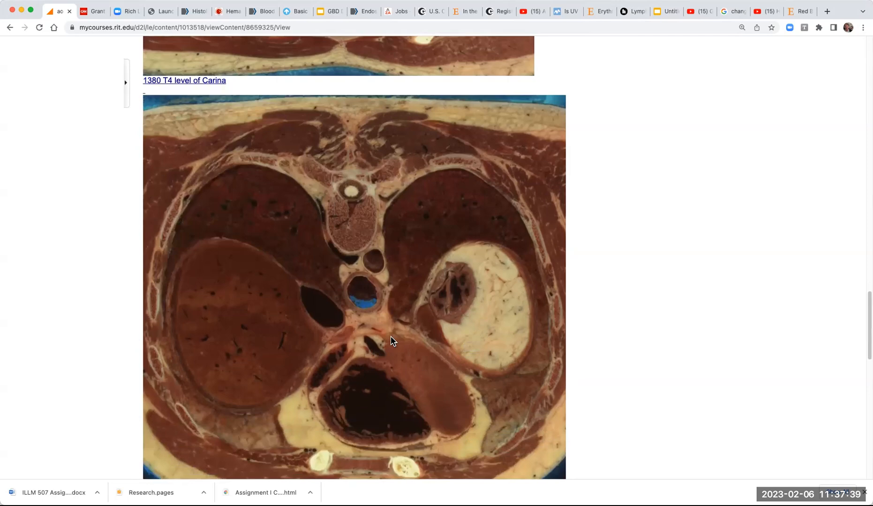
scroll(391, 336, down, 6)
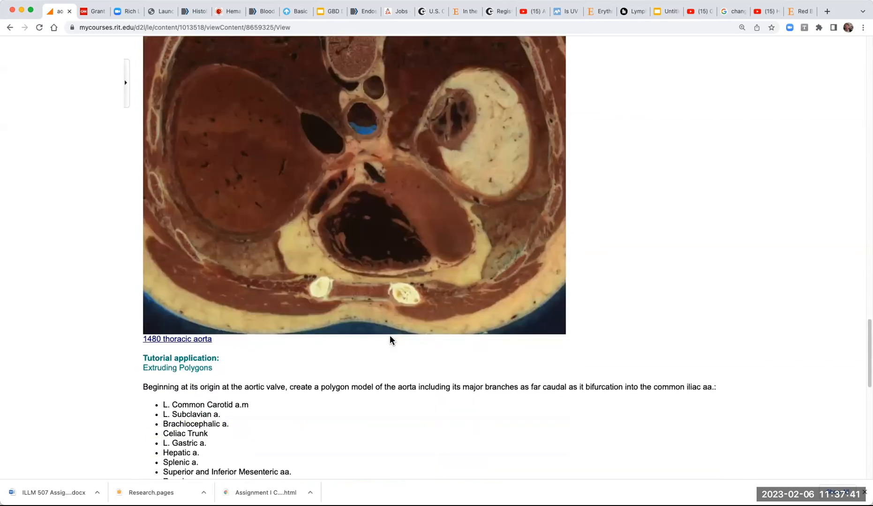
scroll(390, 336, down, 15)
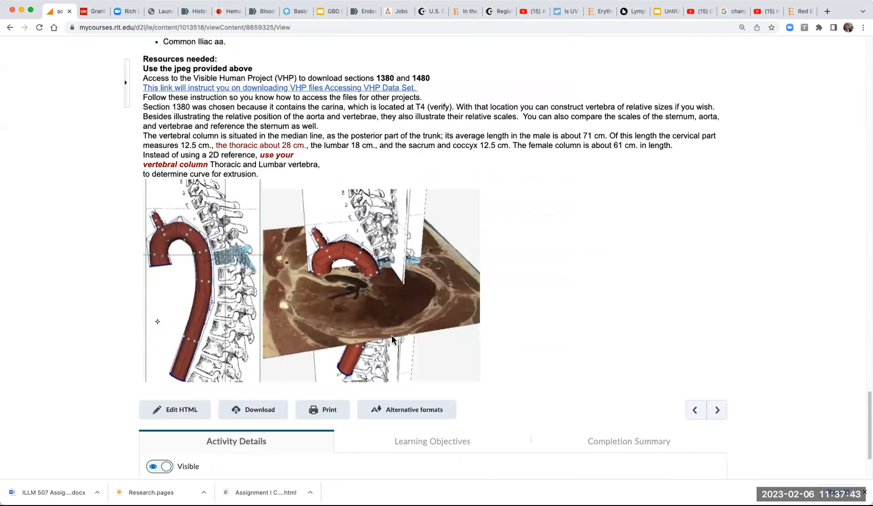
scroll(393, 336, up, 20)
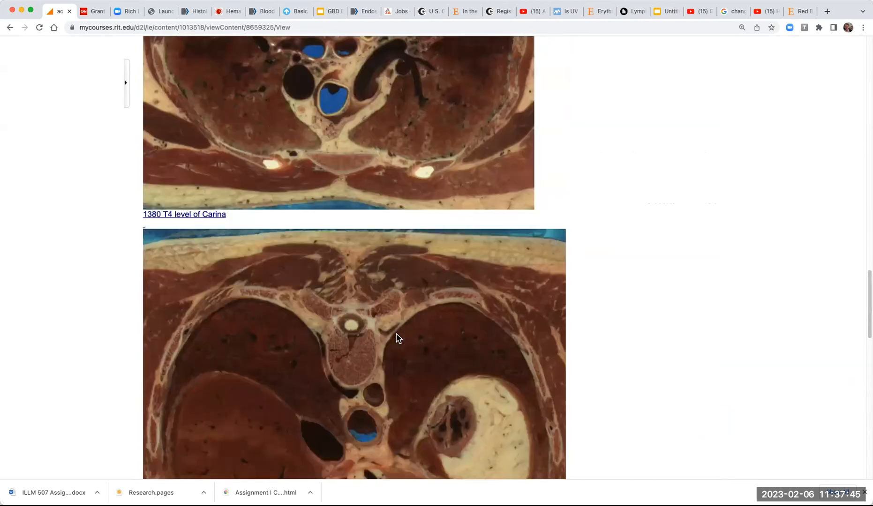
scroll(396, 338, down, 4)
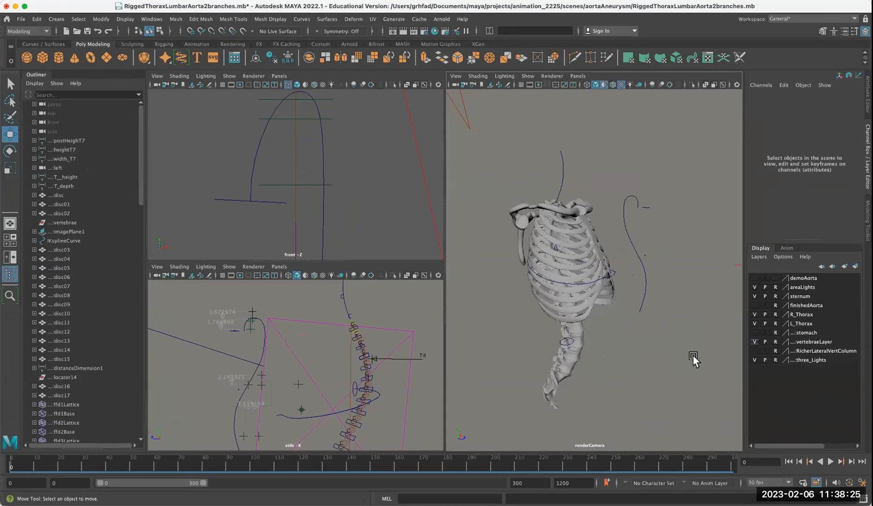
Display the finishedAorta layer inside the rib cage in the renderCamera view
alt+drag(643, 339, 492, 340)
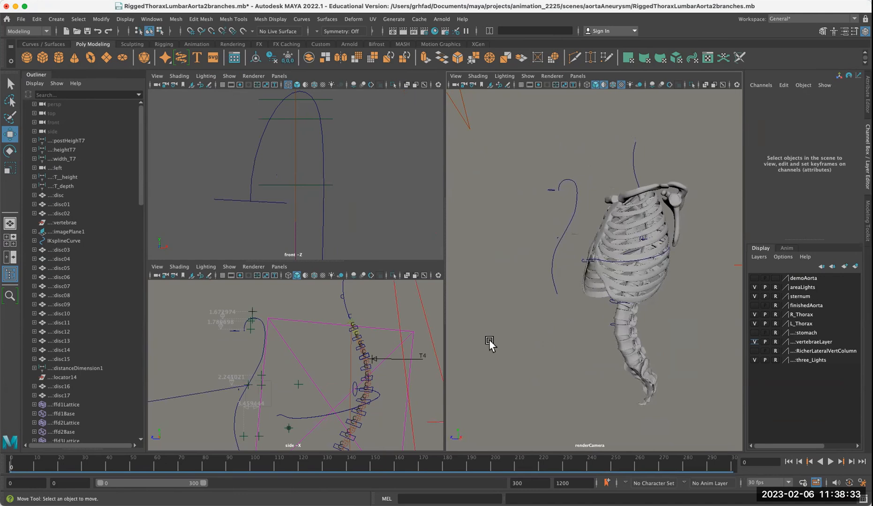
alt+right_drag(517, 352, 614, 365)
alt+middle_drag(615, 366, 514, 352)
alt+right_drag(515, 352, 636, 366)
alt+middle_drag(636, 366, 642, 367)
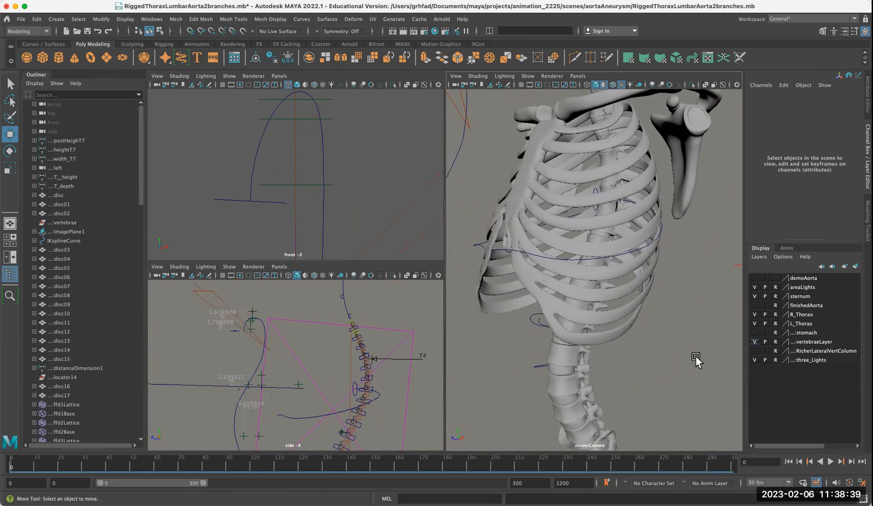
click(764, 286)
click(754, 305)
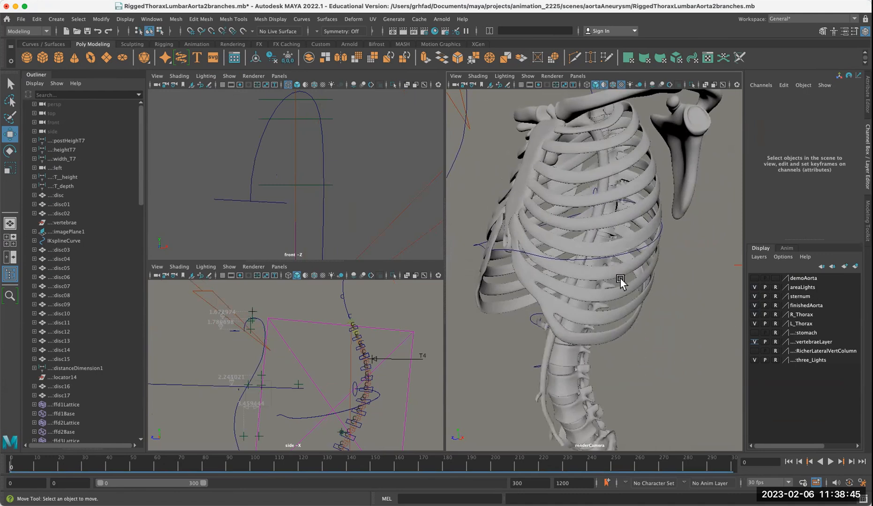
Turn off the default material in the renderCamera view to show the models' assigned colours
click(483, 79)
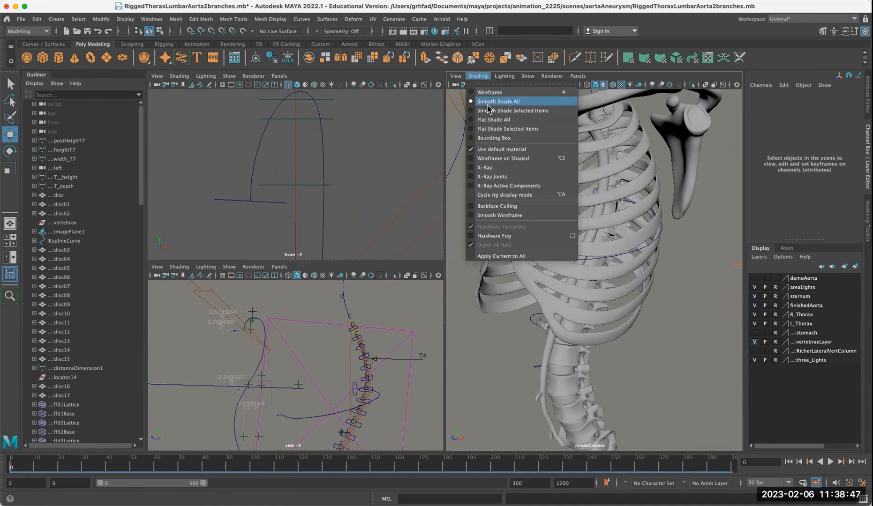
click(492, 149)
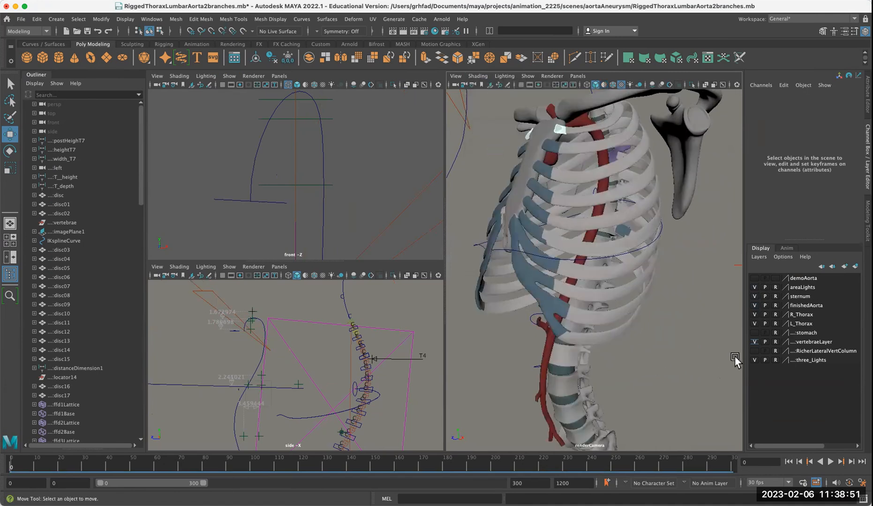
drag(142, 190, 150, 171)
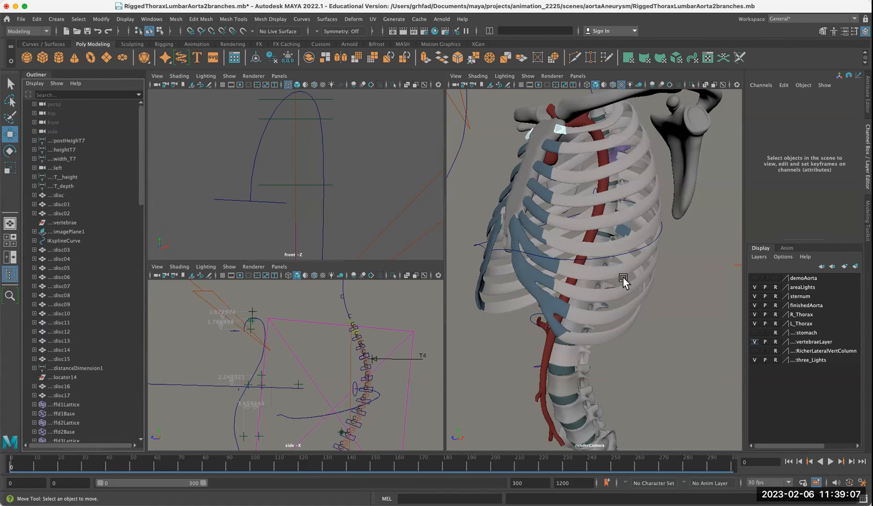
Hide the L_Thorax layer to expose the aorta along the vertebral column in a close side view
click(754, 324)
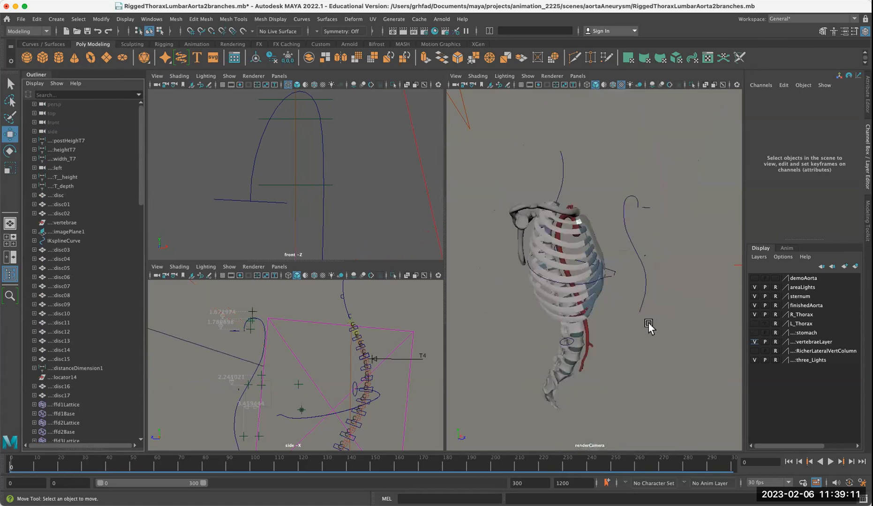
alt+drag(639, 332, 534, 327)
alt+right_drag(534, 327, 716, 349)
alt+middle_drag(682, 334, 638, 294)
alt+drag(638, 298, 618, 319)
alt+right_drag(617, 325, 694, 336)
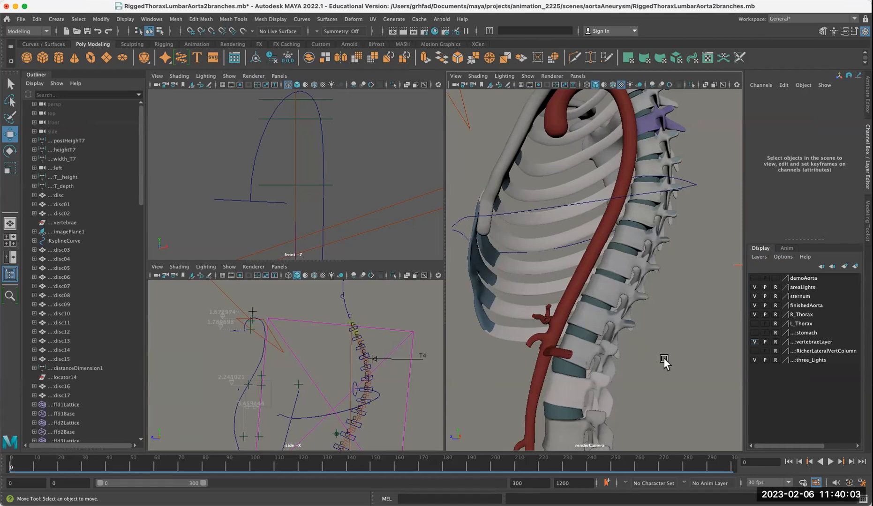
Examine the aorta's path along the spine, its lower branches, and the three branches on the aortic arch
scroll(663, 359, down, 3)
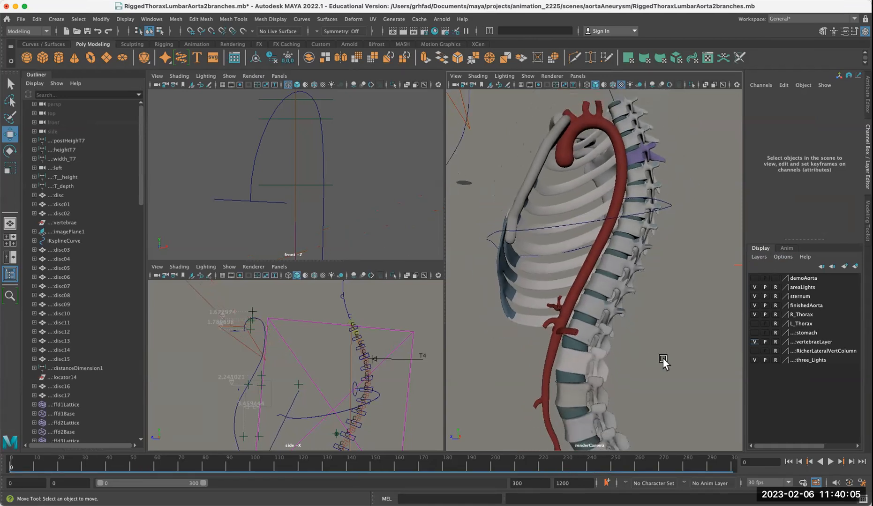
alt+right_drag(570, 324, 732, 342)
alt+drag(590, 372, 629, 359)
alt+right_drag(628, 358, 427, 307)
alt+drag(585, 363, 571, 353)
alt+right_drag(571, 353, 642, 359)
alt+drag(642, 359, 596, 310)
alt+middle_drag(594, 306, 567, 442)
alt+right_drag(581, 294, 643, 299)
alt+middle_drag(601, 314, 654, 388)
alt+right_drag(587, 321, 693, 337)
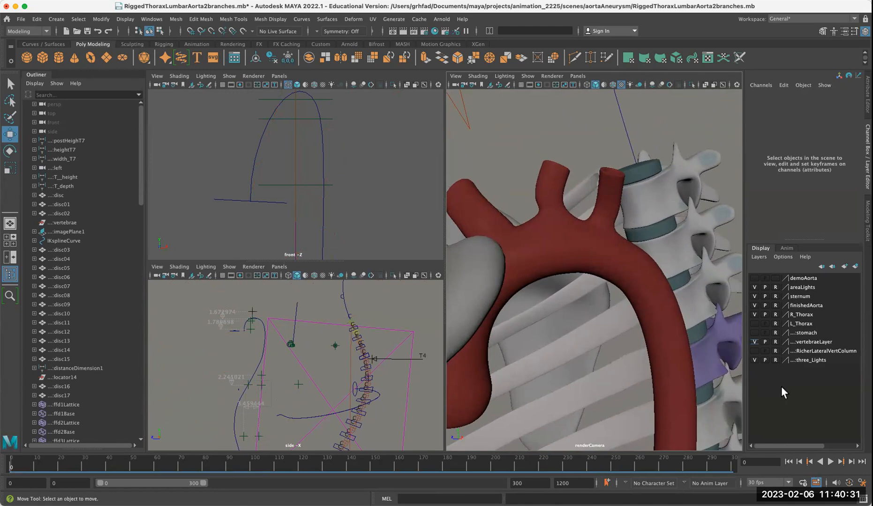
Hide the finishedAorta layer and show both the R_Thorax and L_Thorax layers
click(753, 312)
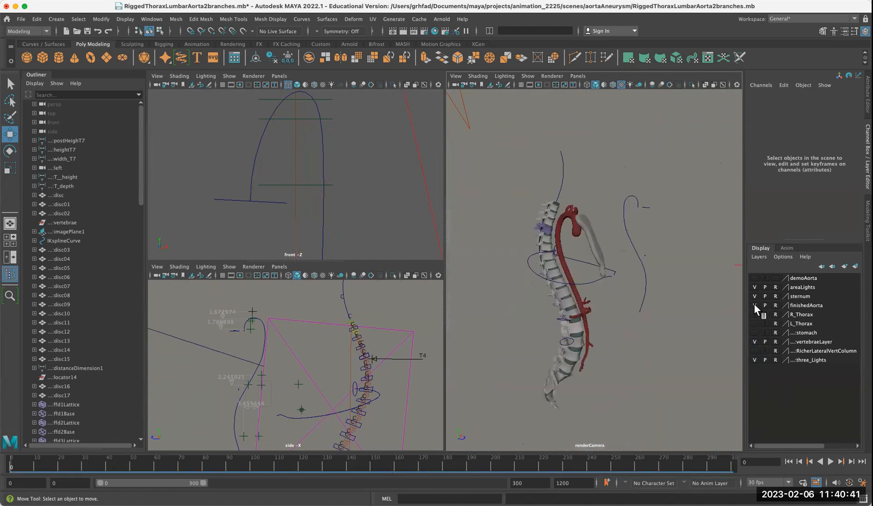
click(754, 305)
click(753, 313)
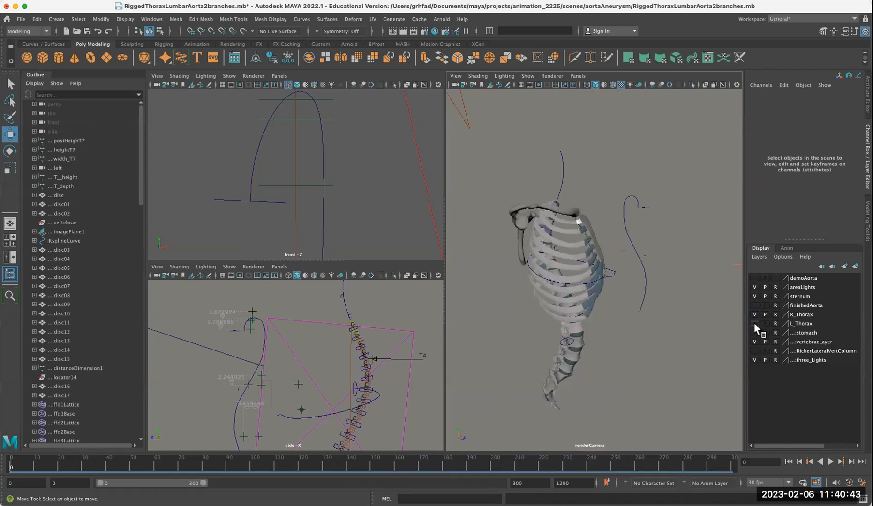
click(753, 323)
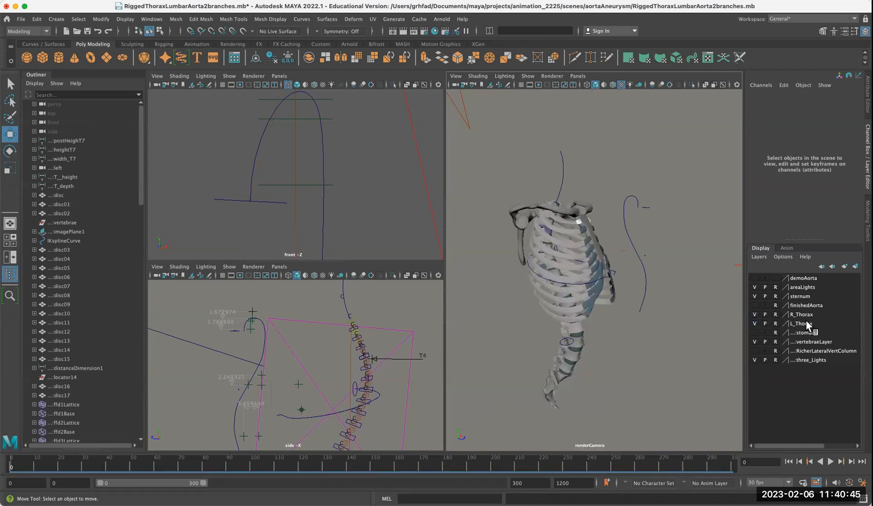
Toggle the R_Thorax and L_Thorax layers off and back on to demonstrate the separate rib cage halves
click(753, 314)
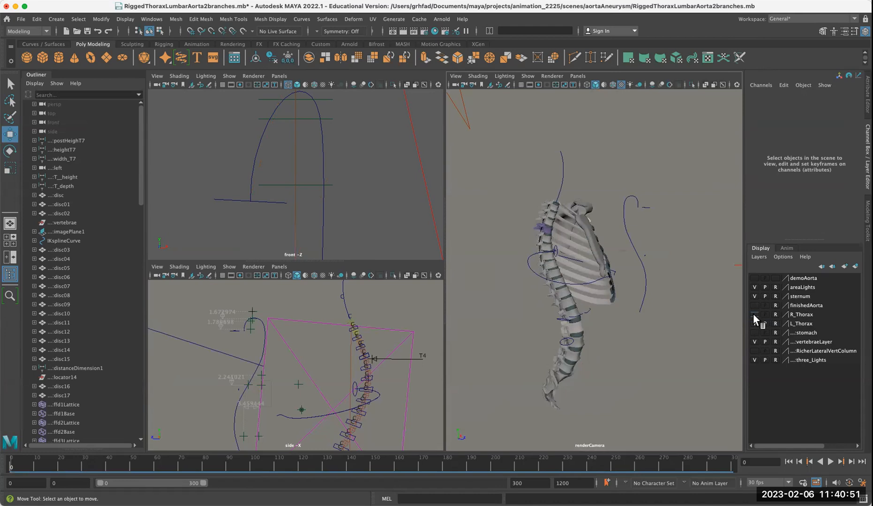
click(754, 314)
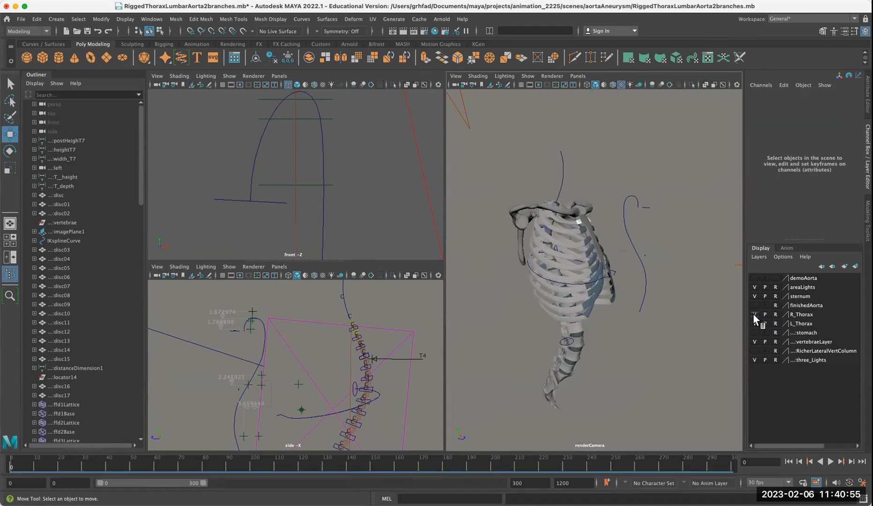
click(753, 314)
click(753, 323)
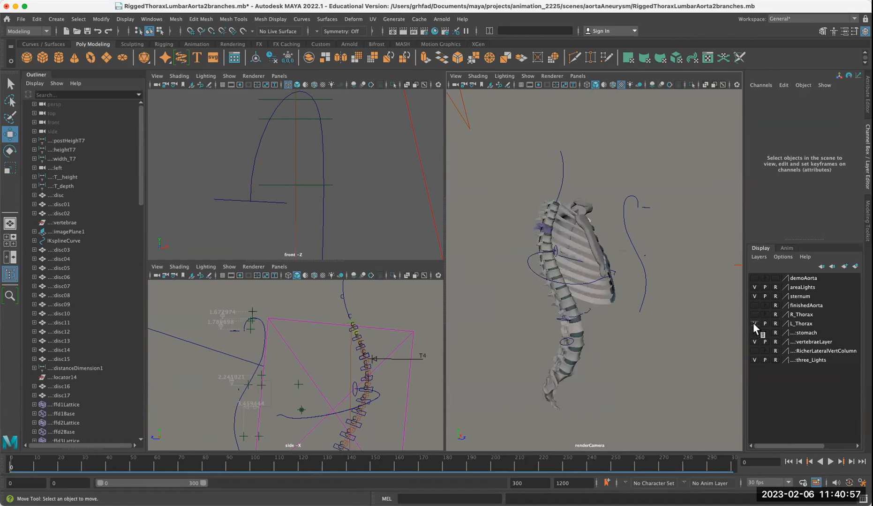
click(754, 323)
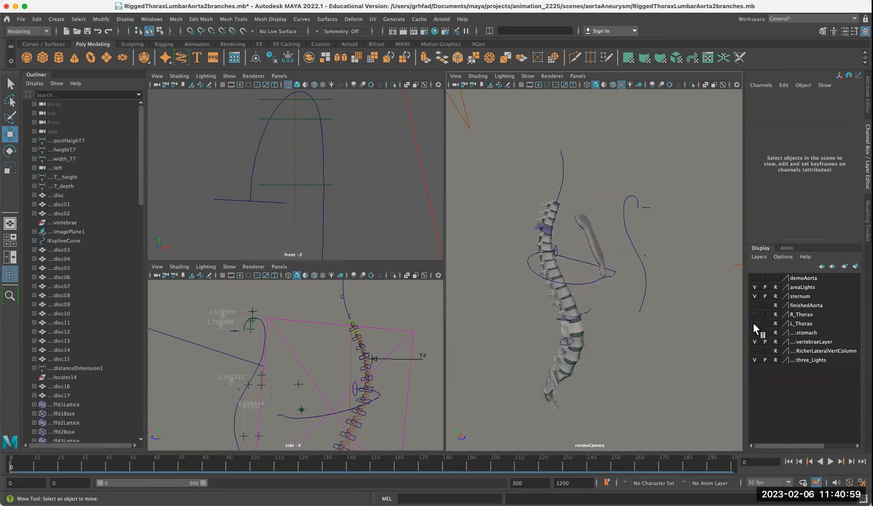
click(754, 324)
click(753, 315)
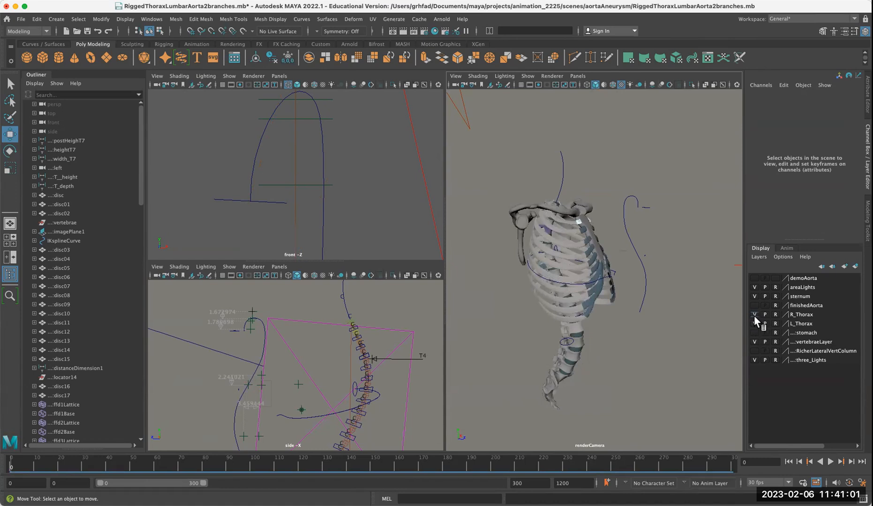
Hide the L_Thorax layer and view the right rib cage half with the spine from the open side
alt+drag(713, 336, 559, 322)
alt+right_drag(603, 382, 701, 370)
alt+middle_drag(699, 368, 625, 363)
alt+drag(631, 371, 661, 381)
click(765, 324)
click(754, 323)
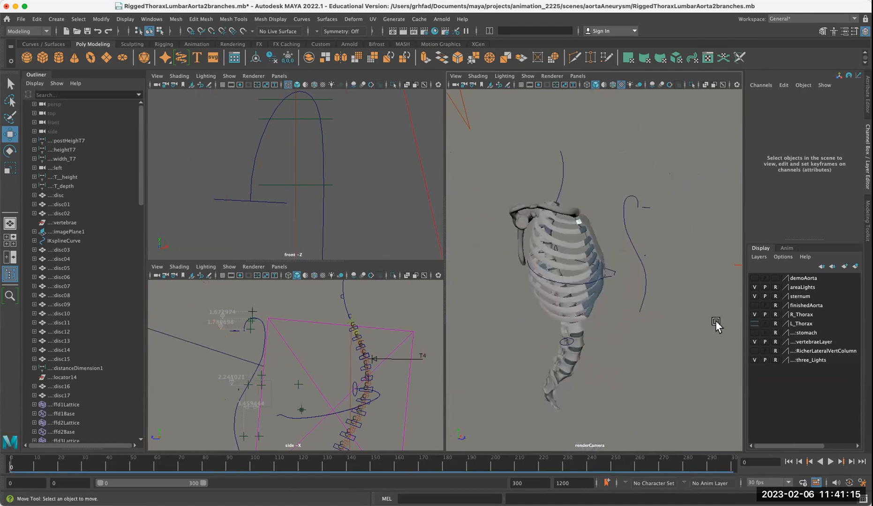
alt+drag(711, 322, 532, 315)
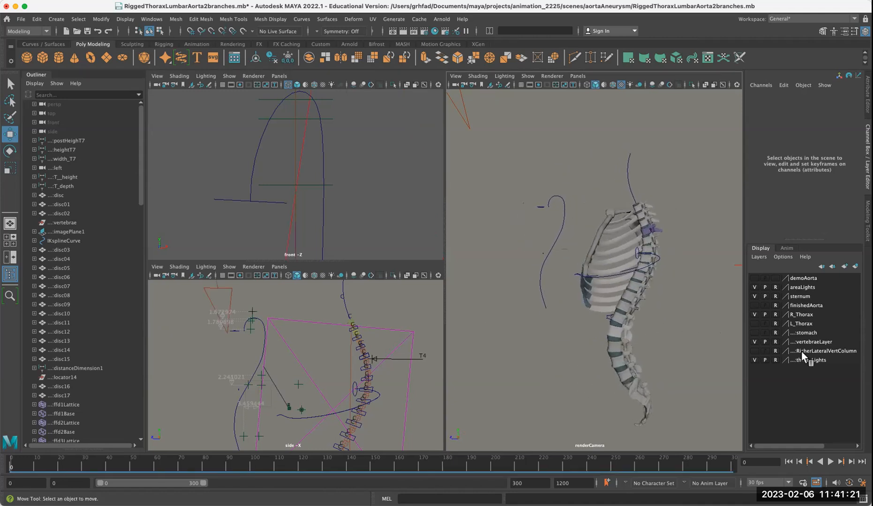
Show the finishedAorta layer and hide the R_Thorax and vertebraeLayer layers to isolate the aorta and sternum
click(753, 305)
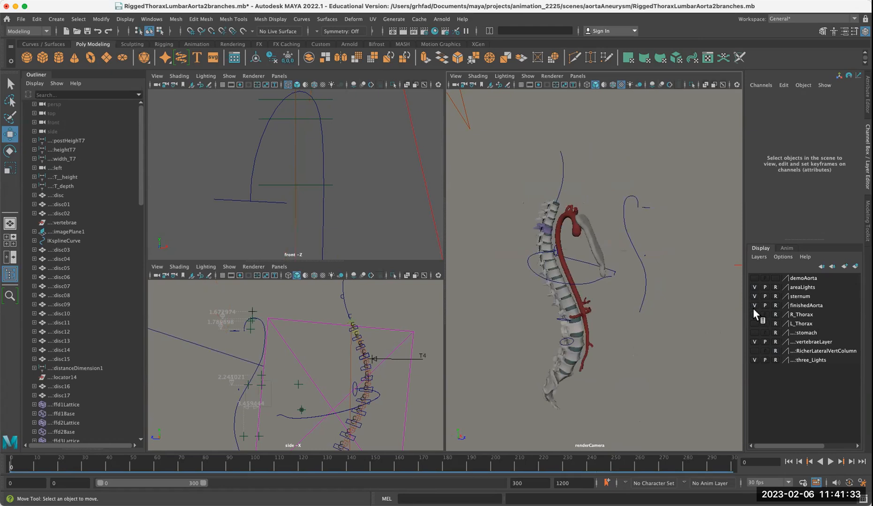
click(753, 342)
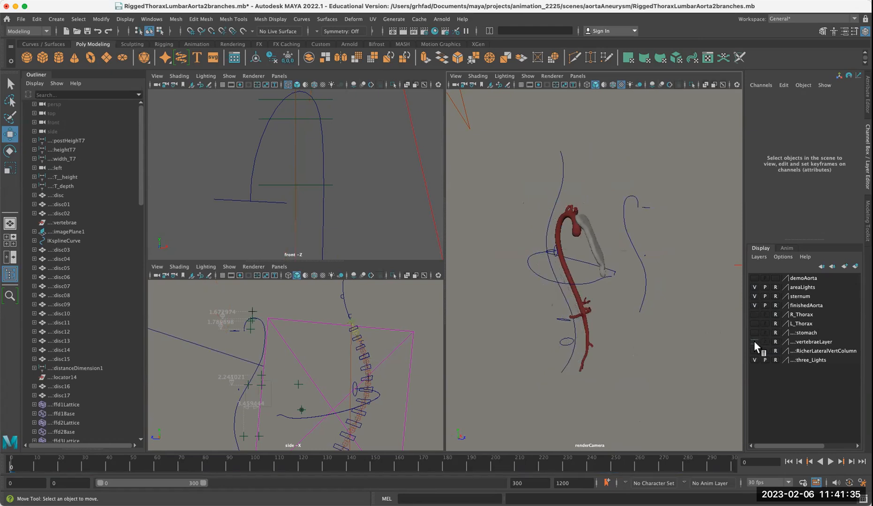
Hide the sternum layer, play the animation of the isolated aorta and return the playback to frame 0
alt+drag(694, 350, 655, 345)
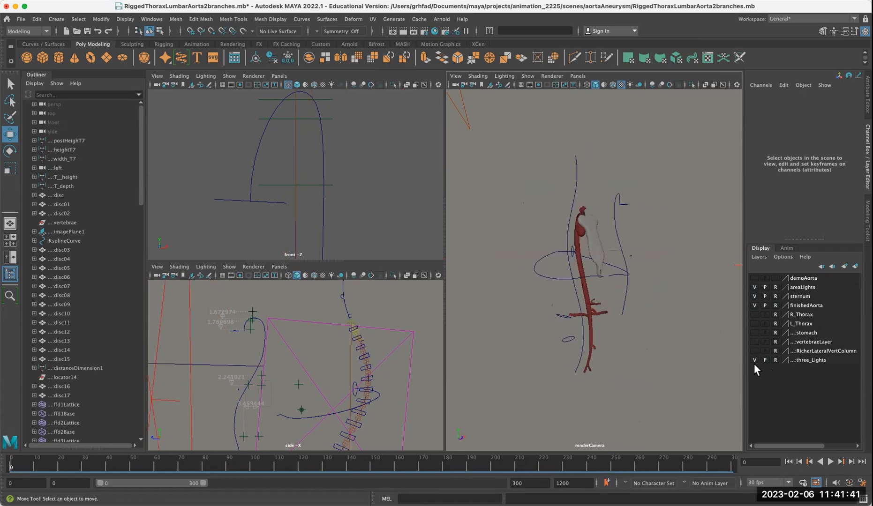
click(753, 297)
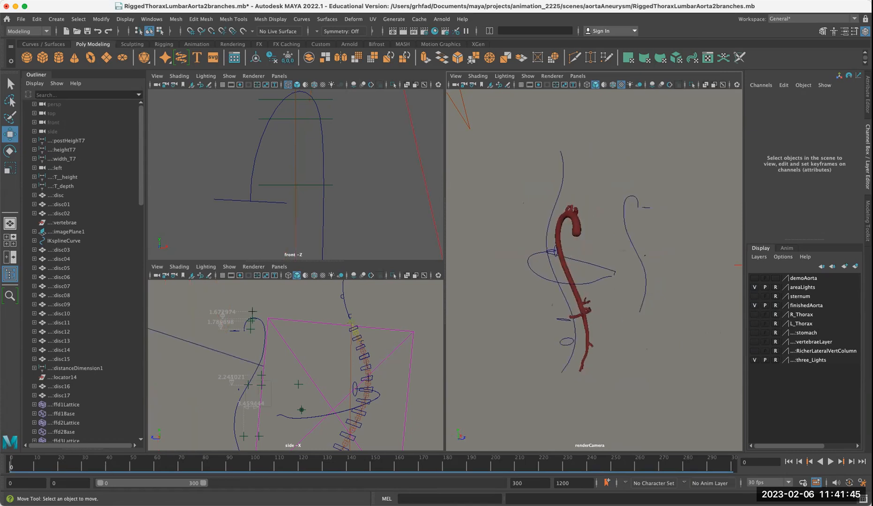
click(830, 462)
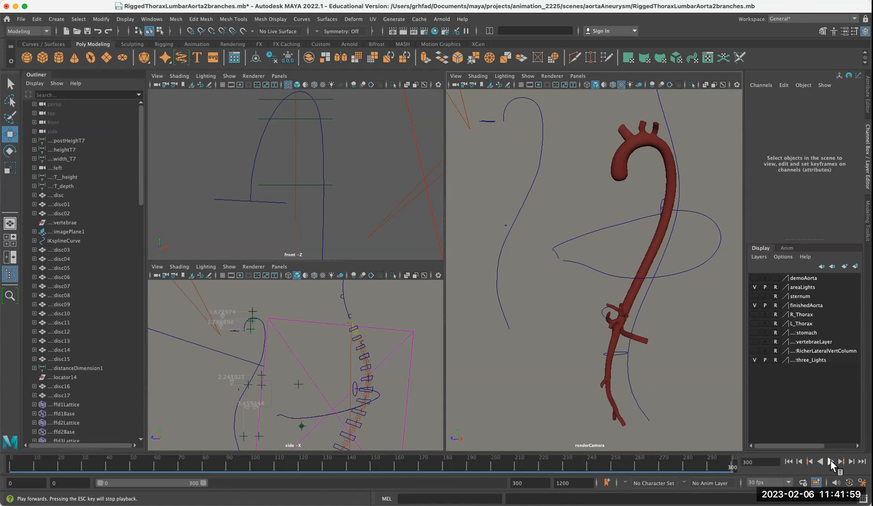
click(788, 463)
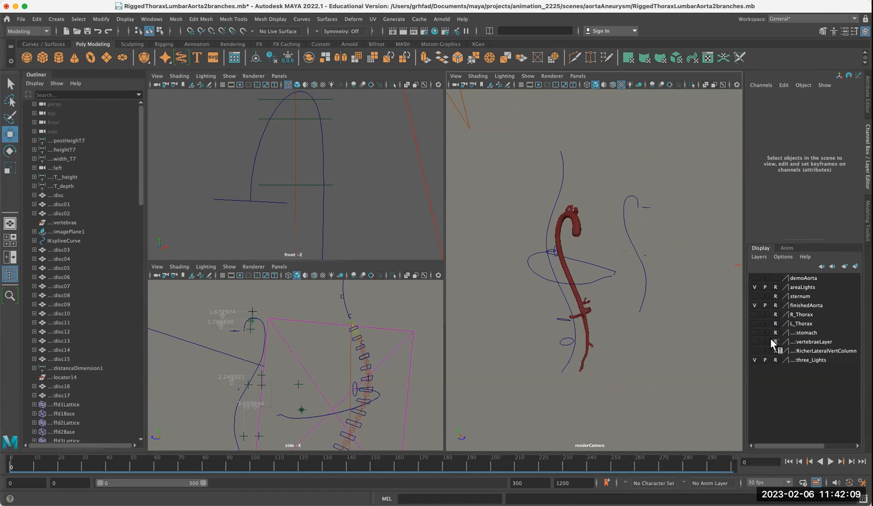
Show the R_Thorax, L_Thorax and sternum layers and view the full rib cage around the aorta from the opposite side
click(755, 314)
click(753, 323)
click(754, 296)
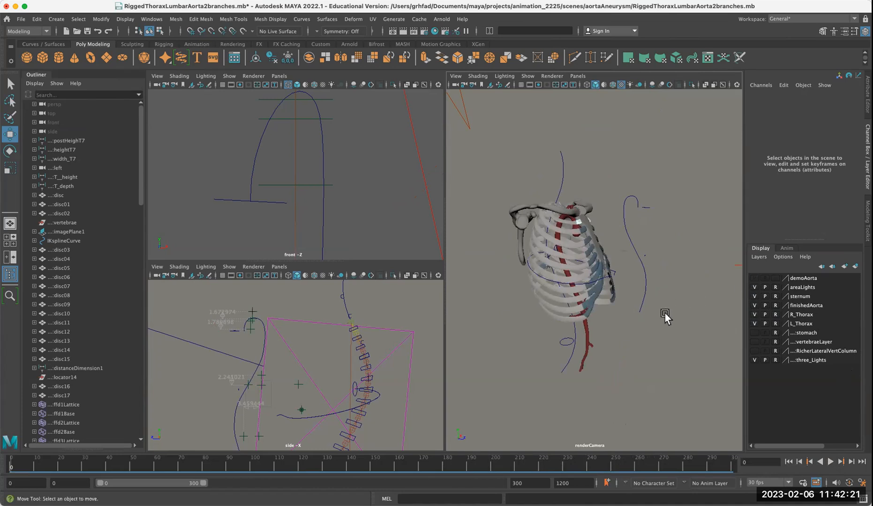
alt+drag(668, 313, 526, 306)
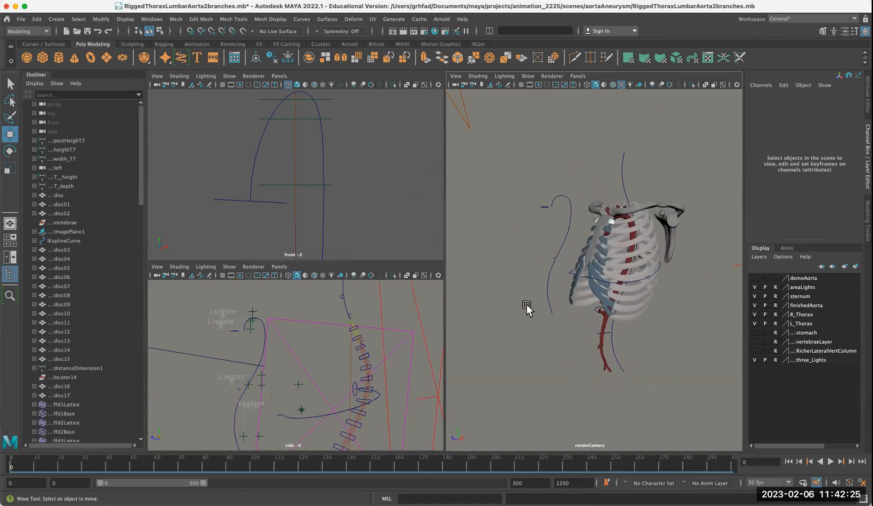
Filter the Outliner to list only polygon and NURBS objects
drag(142, 188, 145, 164)
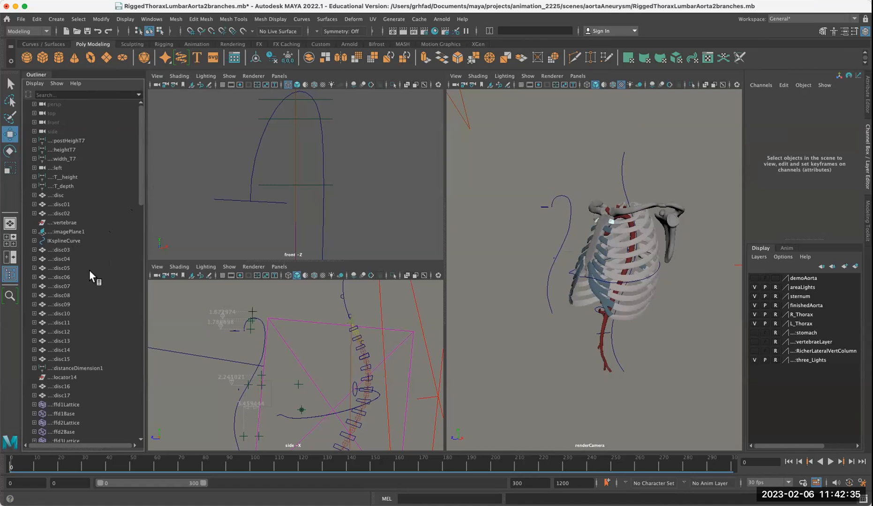
scroll(90, 270, down, 15)
scroll(89, 270, down, 10)
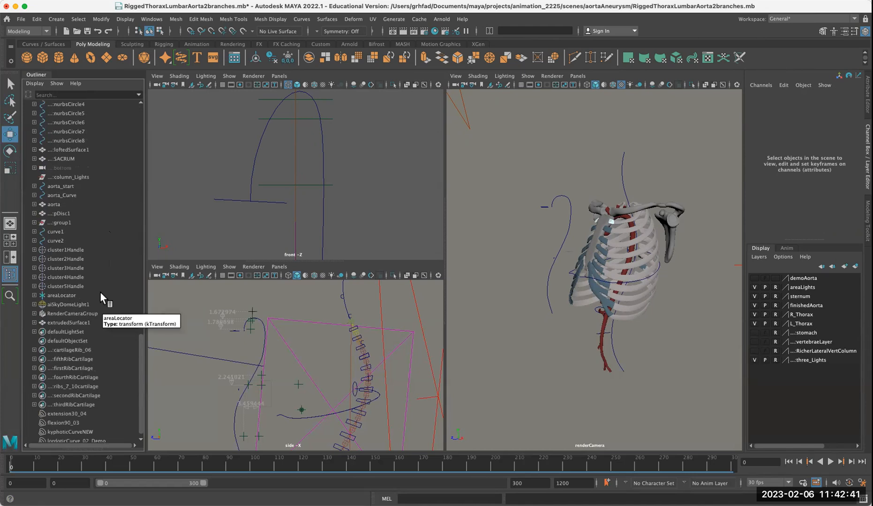
scroll(103, 294, up, 15)
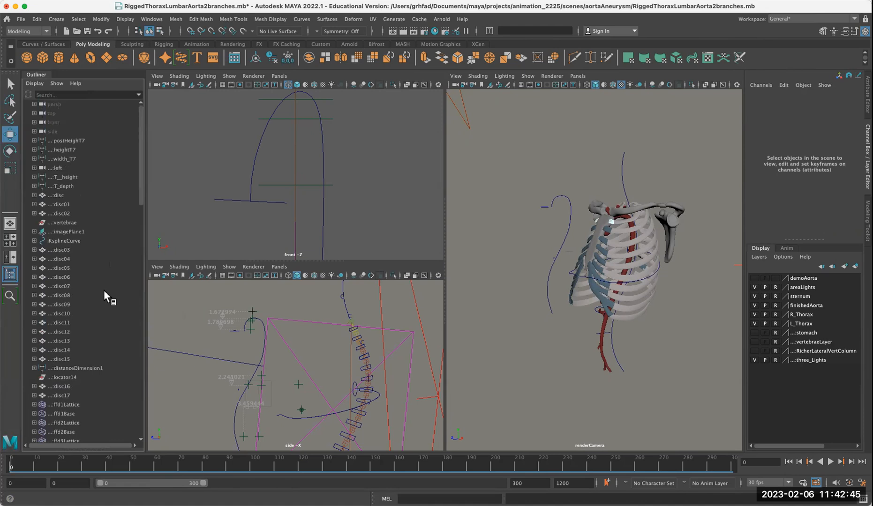
click(60, 83)
mouse_move(117, 99)
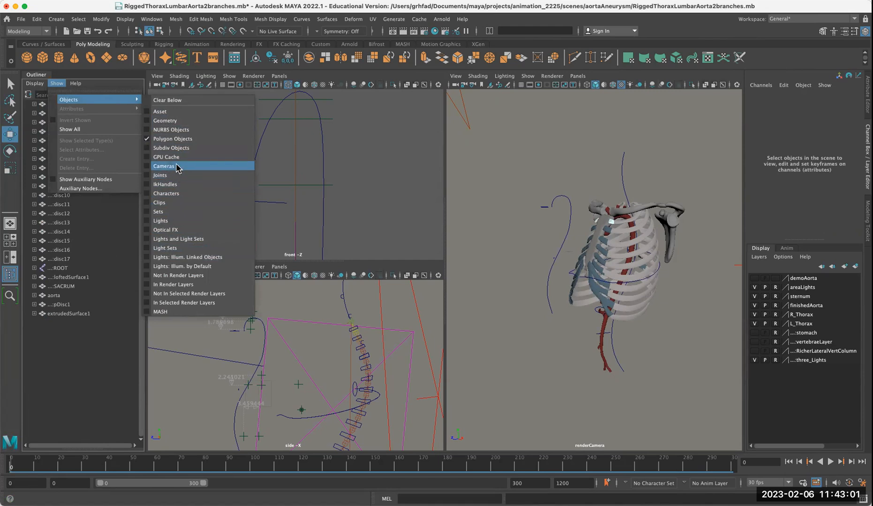
click(185, 129)
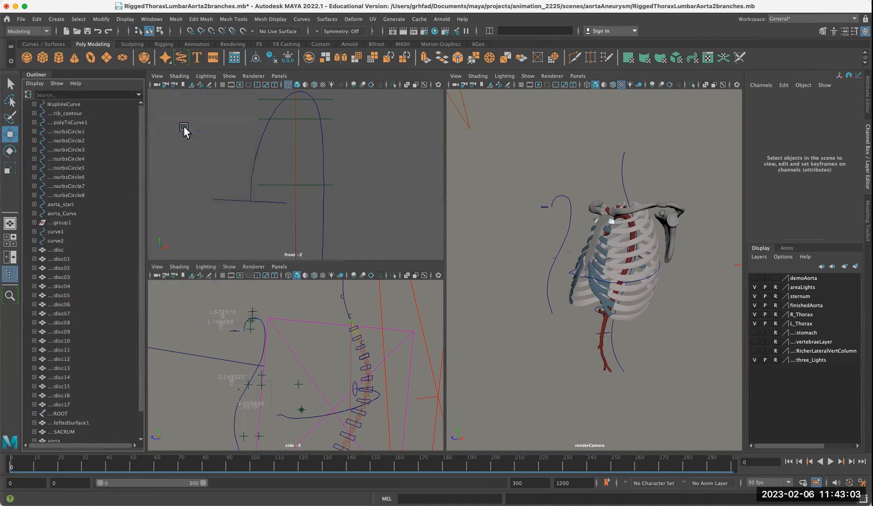
scroll(116, 199, down, 1)
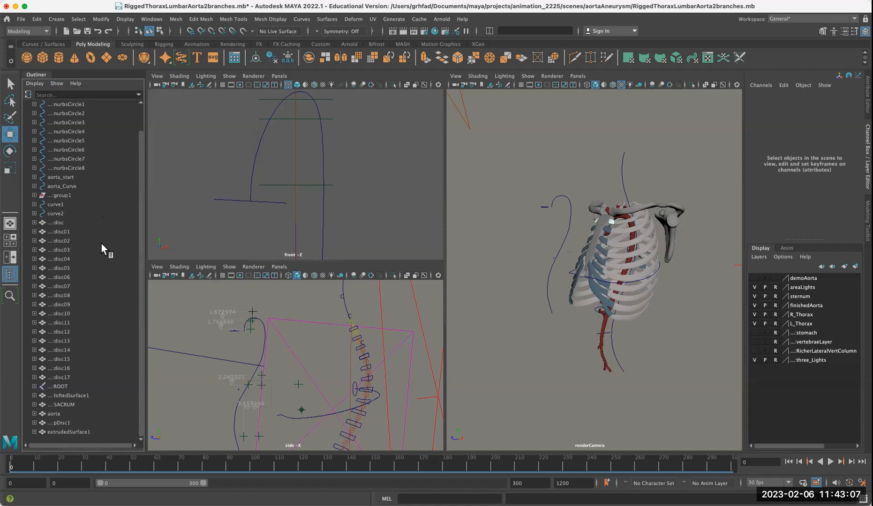
scroll(102, 246, up, 3)
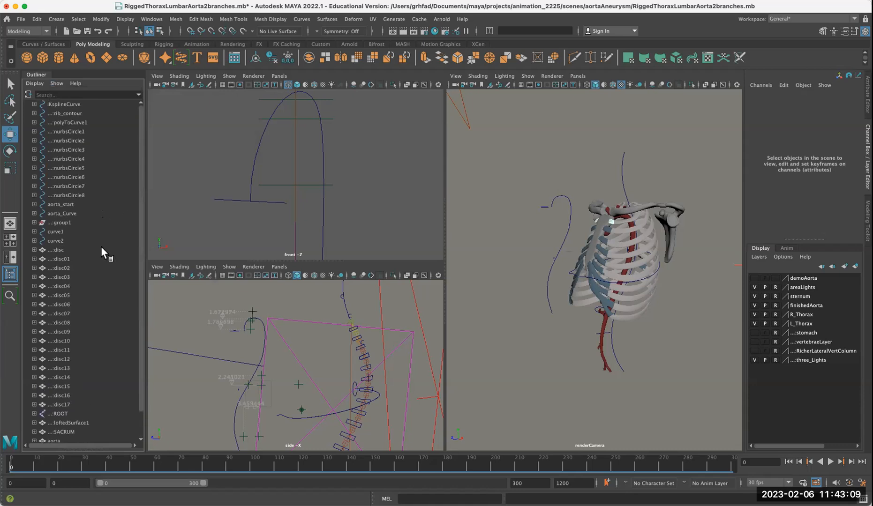
Select the IKsplineCurve and show the vertebraeLayer layer
click(70, 104)
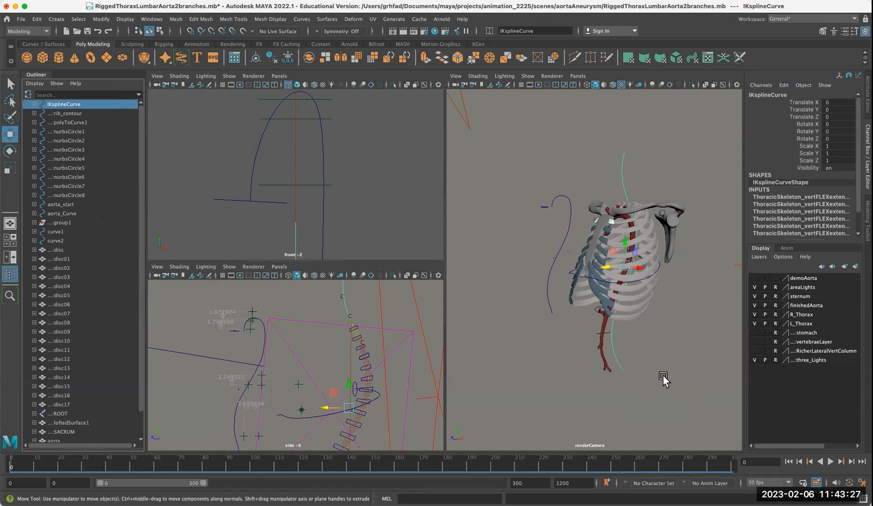
click(755, 342)
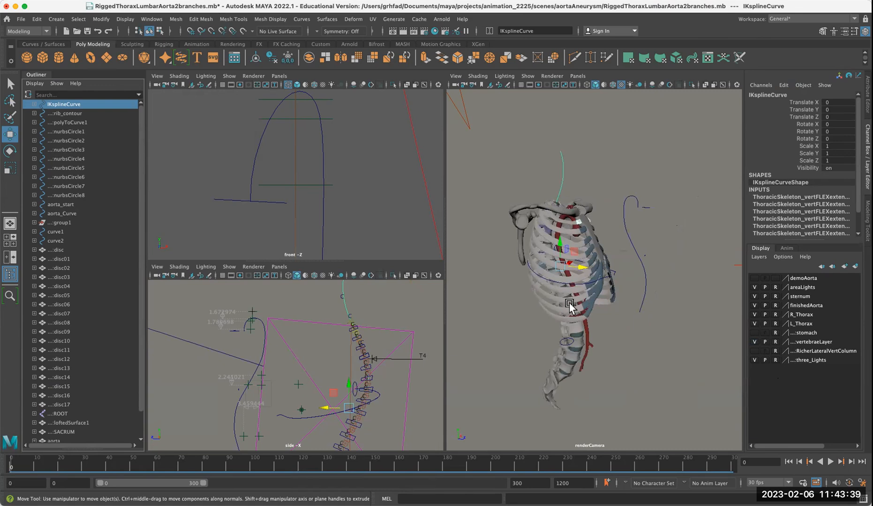
Examine how the aorta follows the lumbar vertebrae and sits inside the rib cage from close-up, front and side angles
scroll(563, 302, up, 1)
alt+right_drag(563, 301, 766, 342)
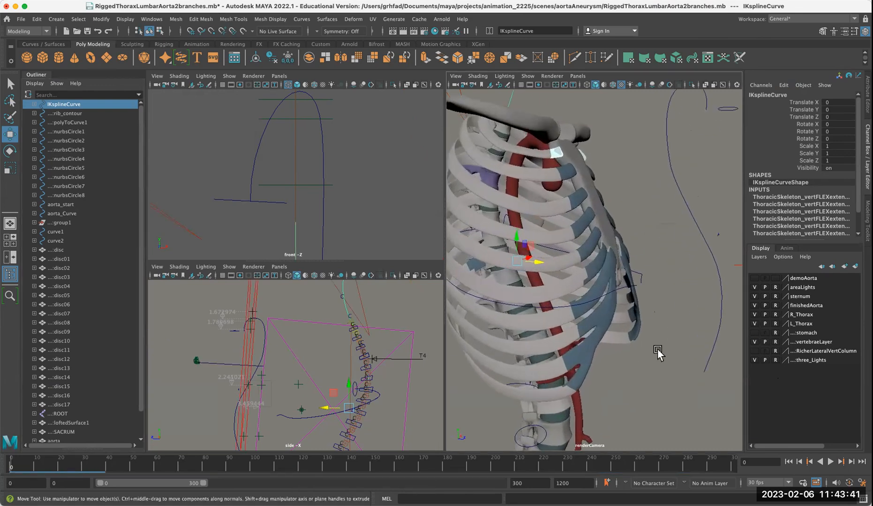
alt+middle_drag(656, 350, 670, 140)
alt+right_drag(658, 162, 801, 219)
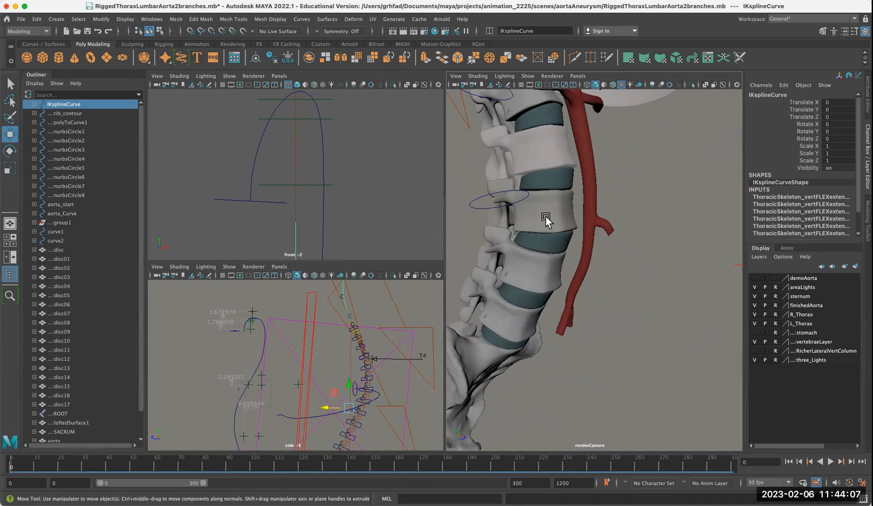
scroll(628, 235, down, 5)
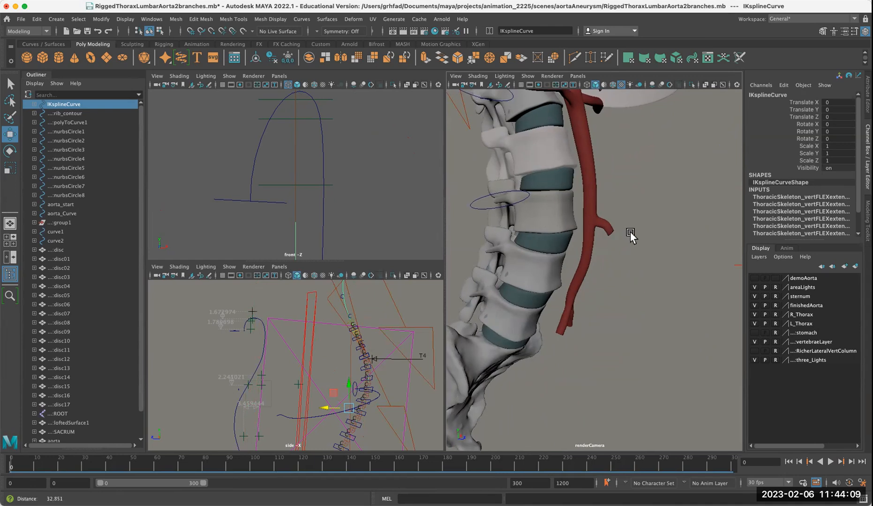
alt+drag(626, 248, 534, 328)
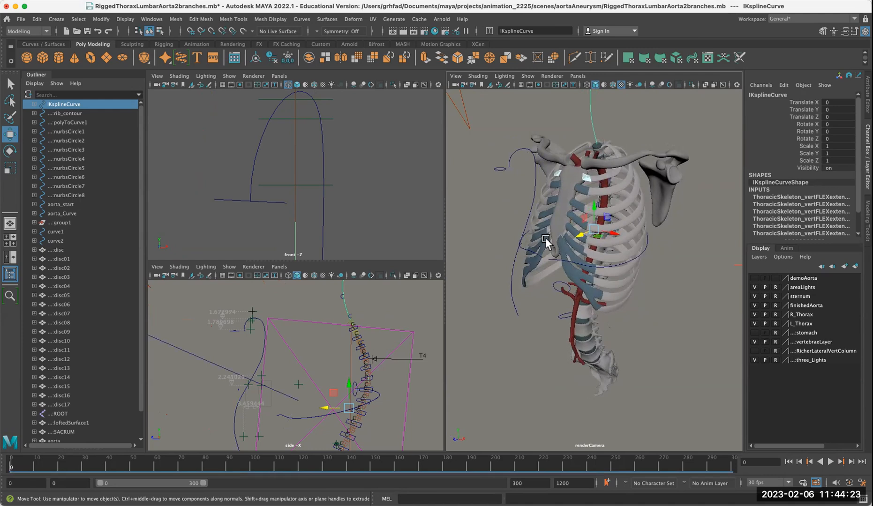
alt+drag(662, 264, 655, 280)
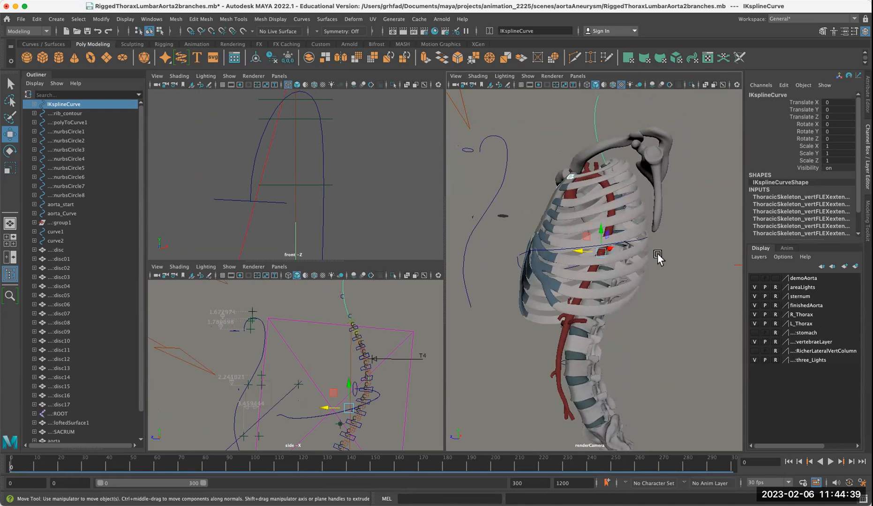
alt+drag(656, 256, 605, 248)
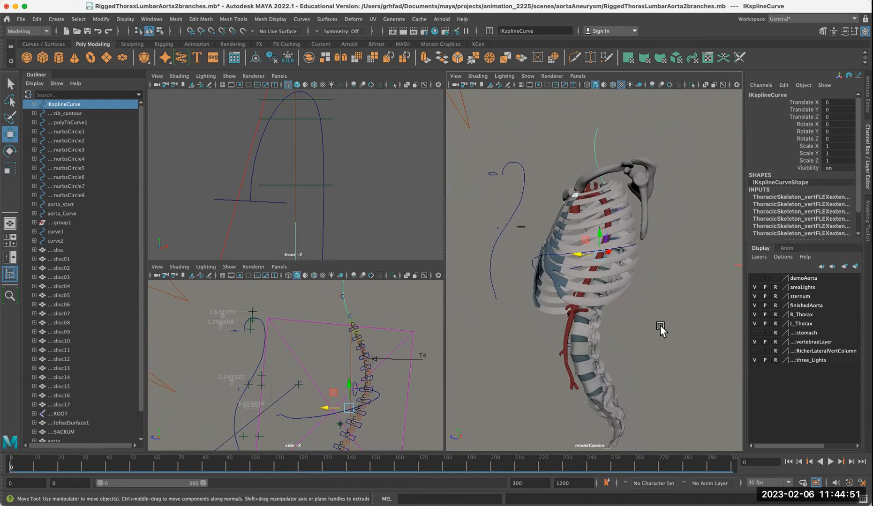
mouse_move(660, 328)
alt+mouse_down()
mouse_move(584, 325)
mouse_move(551, 348)
mouse_move(586, 356)
mouse_move(668, 333)
alt+mouse_up()
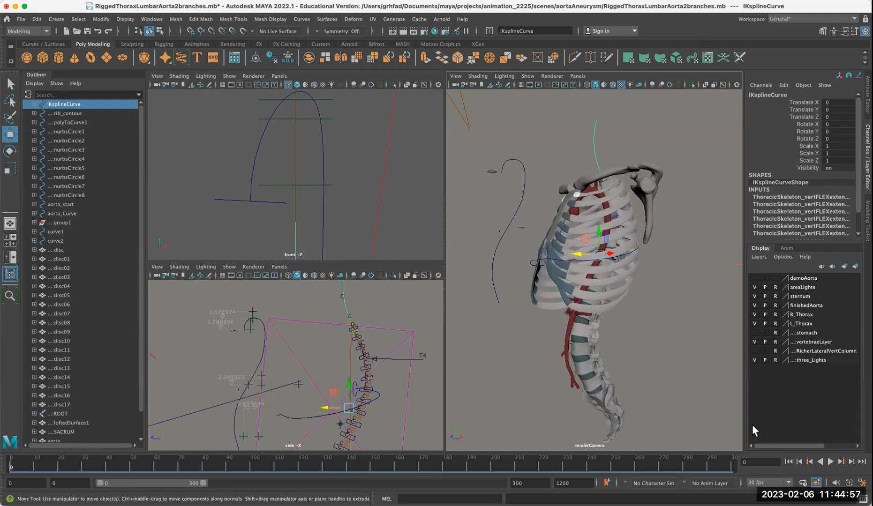
alt+drag(654, 333, 712, 331)
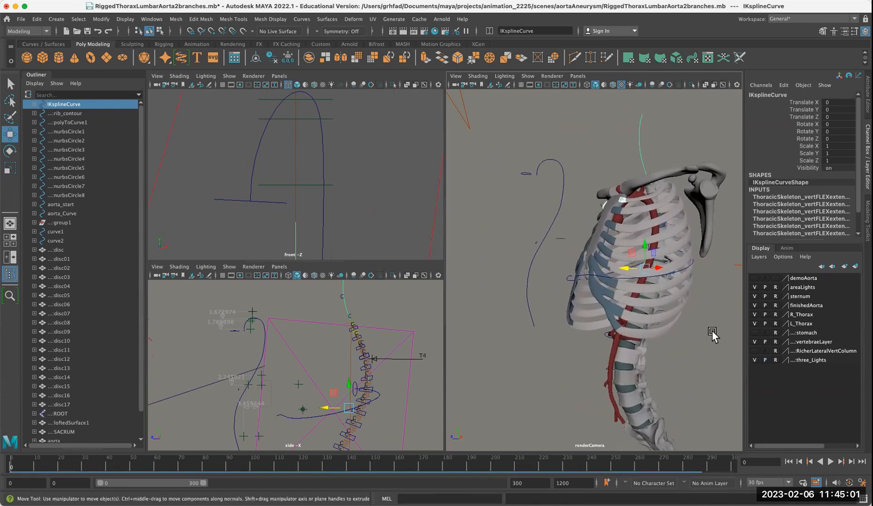
Select the aorta_start circle and the aorta_Curve path in turn, and look over the available object creation commands
click(561, 191)
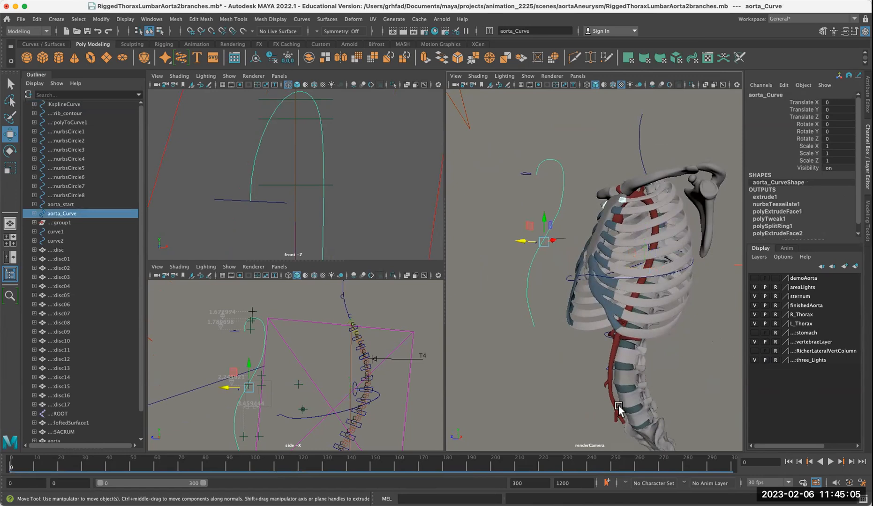
click(512, 177)
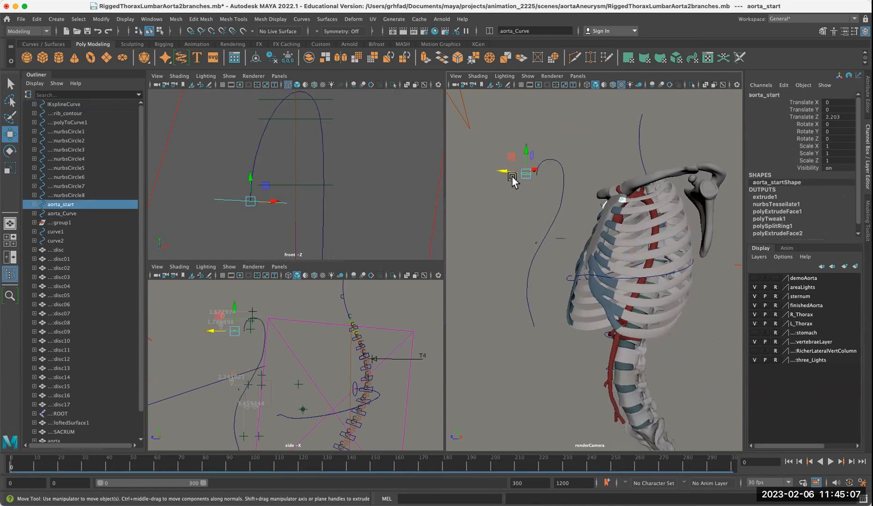
click(562, 195)
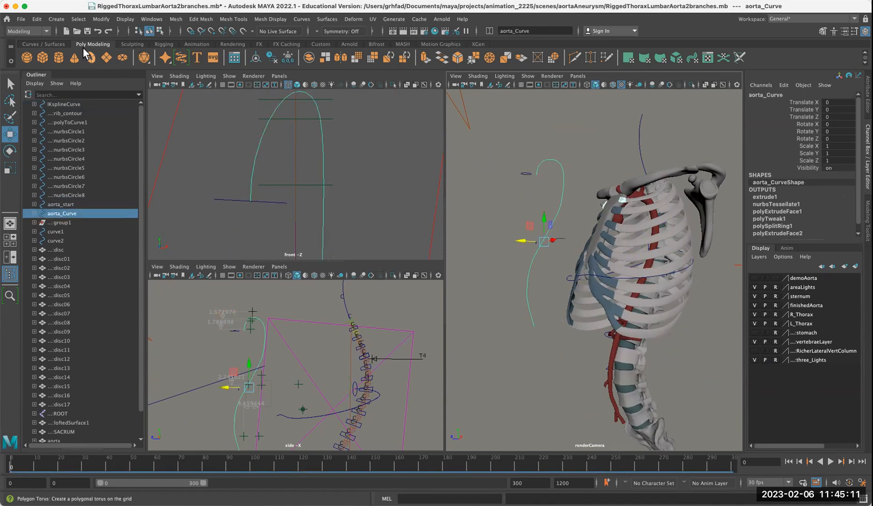
click(57, 19)
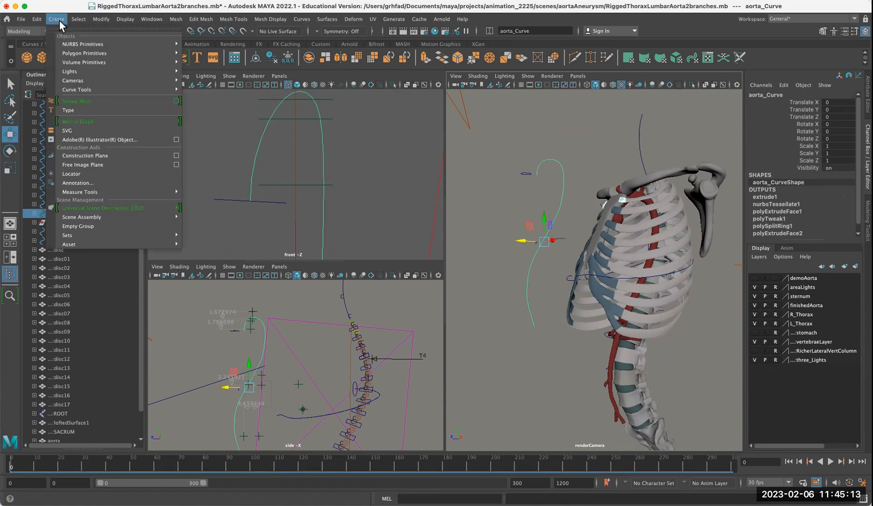
mouse_move(67, 57)
mouse_move(72, 90)
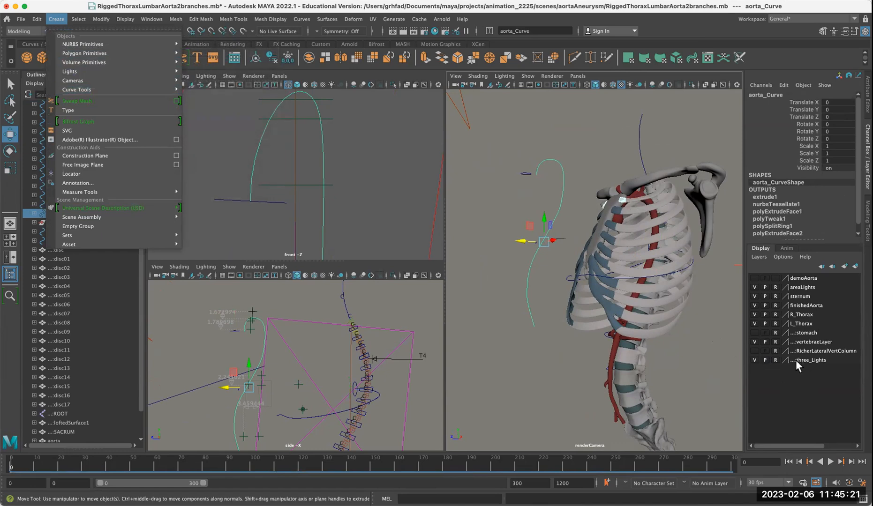
click(753, 323)
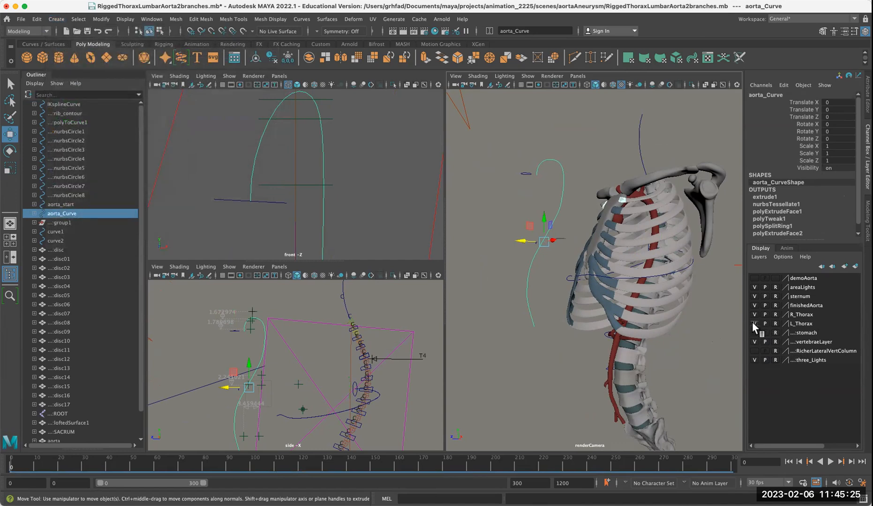
Hide the L_Thorax layer and view the aorta against the spine from the open side of the rib cage
click(754, 323)
alt+drag(649, 392, 509, 370)
alt+right_drag(510, 370, 679, 396)
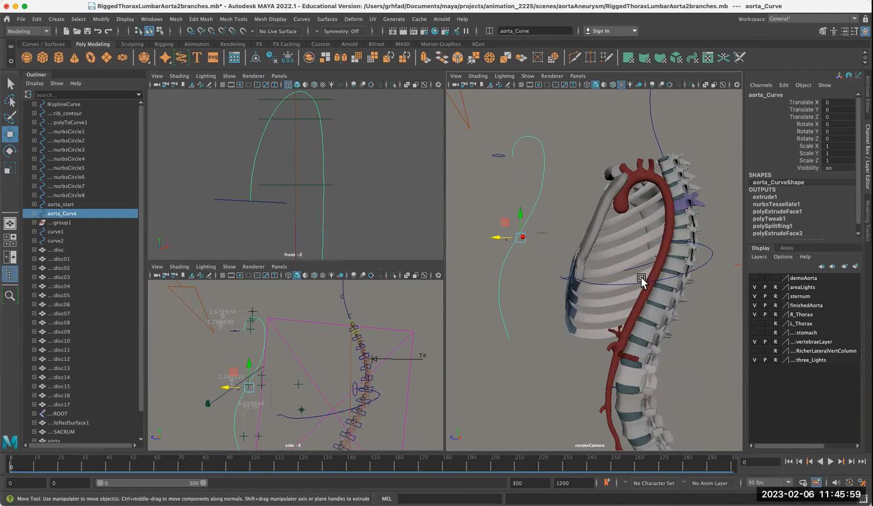
Switch the finishedAorta layer from Reference to normal display type, select the aorta mesh and inspect its polygon rings beside the vertebrae
click(663, 250)
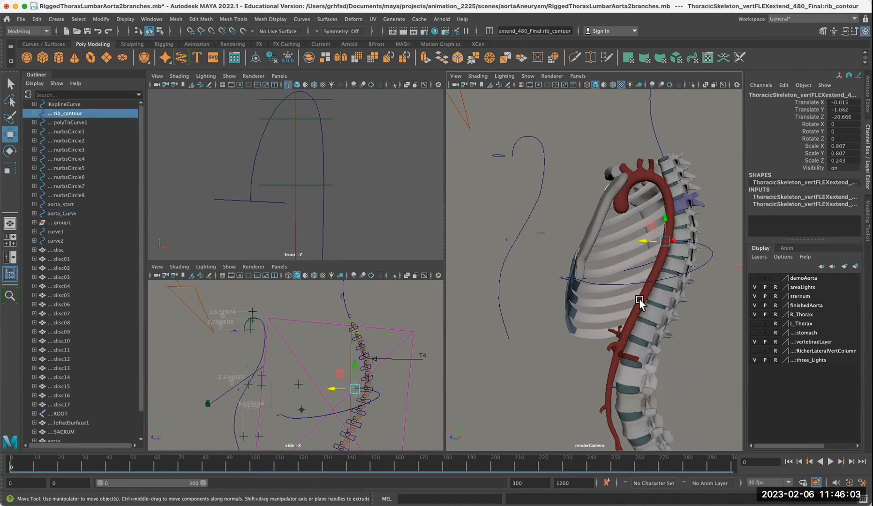
click(645, 281)
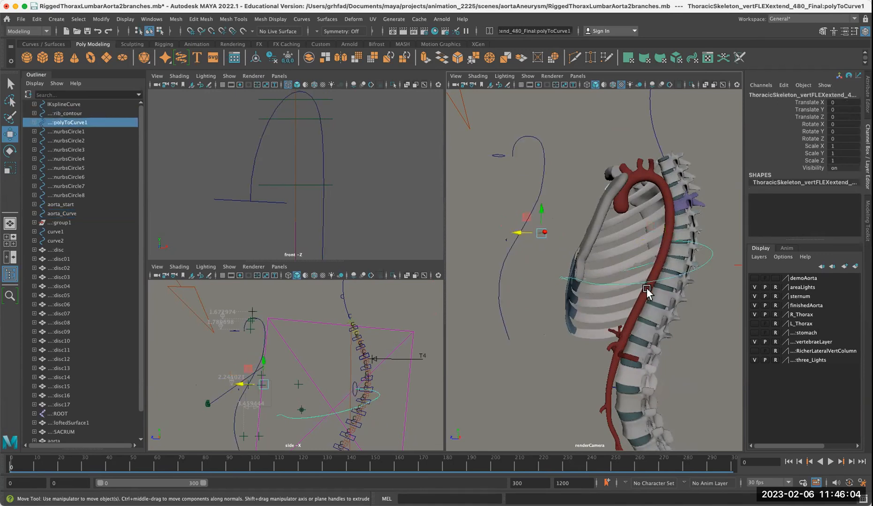
click(775, 305)
click(671, 251)
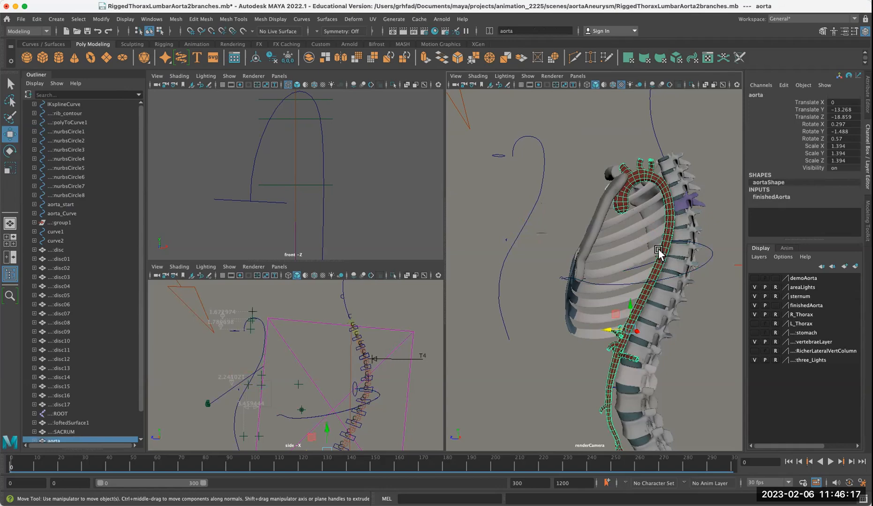
scroll(661, 253, up, 5)
scroll(590, 265, up, 6)
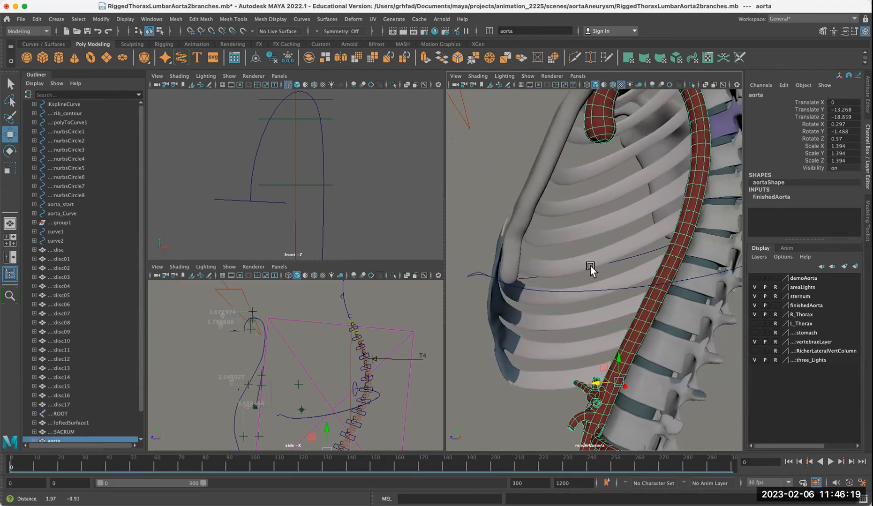
alt+right_drag(753, 297, 757, 297)
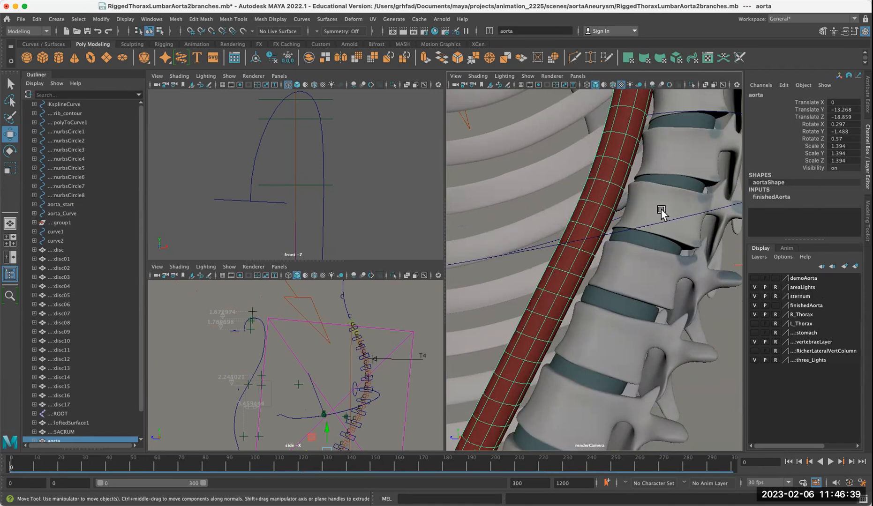
View the whole finished aorta against the spine and select the aorta_Curve path beside it for comparison
scroll(627, 211, up, 2)
alt+right_drag(627, 207, 469, 177)
alt+middle_drag(541, 207, 633, 243)
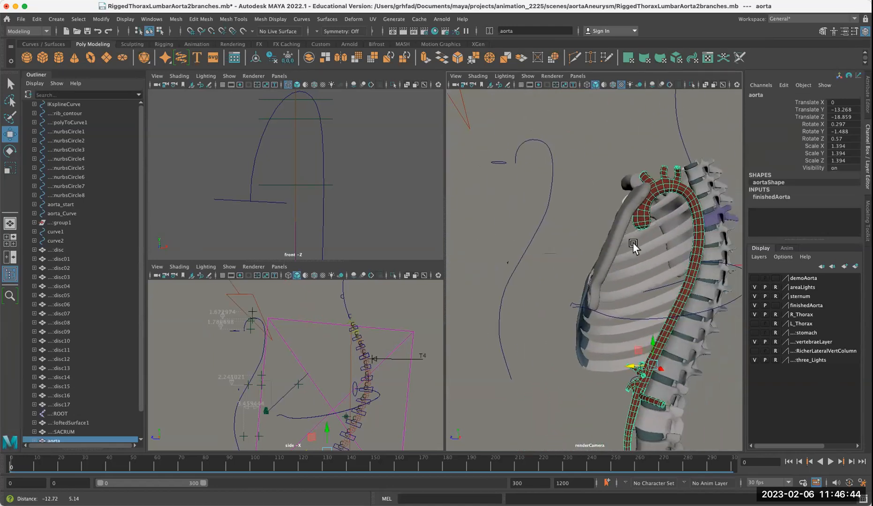
click(544, 146)
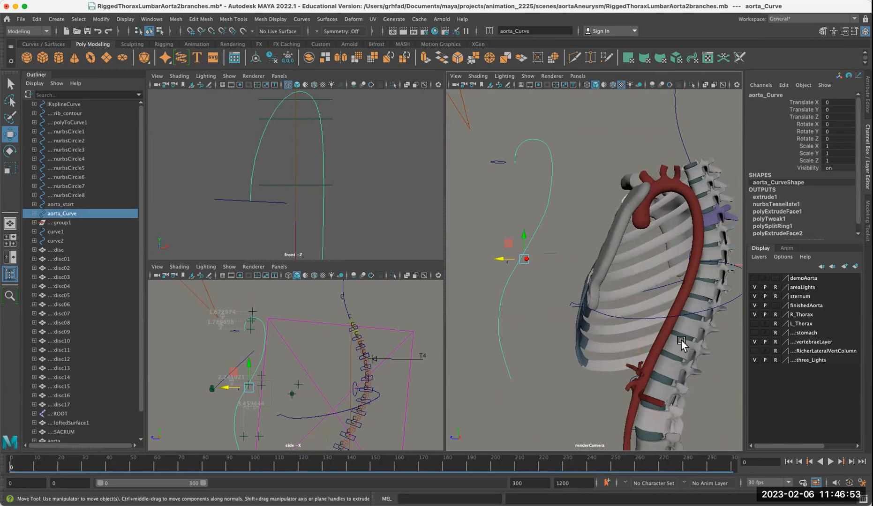
Delete the construction history of the aorta_start circle
click(497, 162)
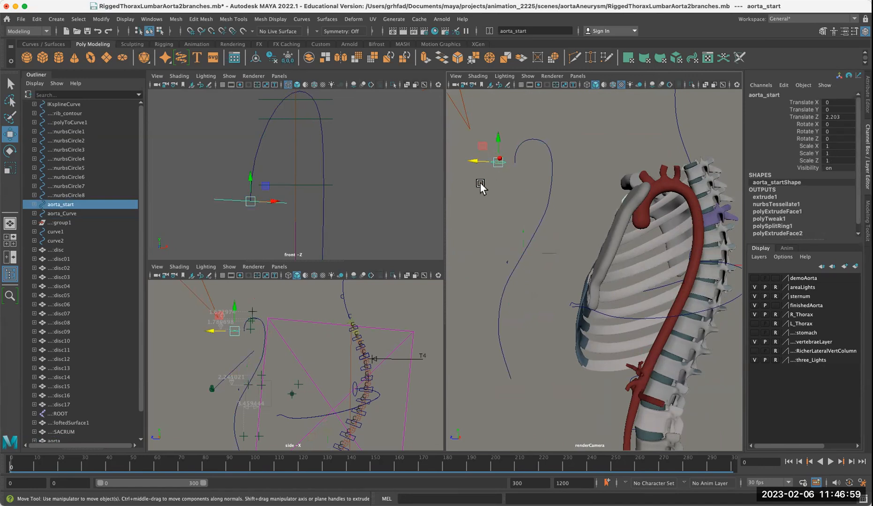
scroll(517, 190, up, 4)
scroll(519, 190, up, 5)
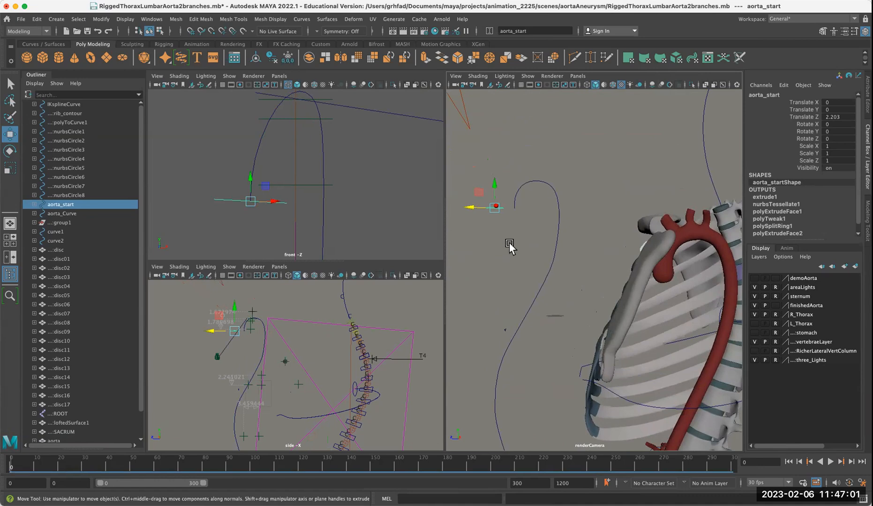
alt+middle_drag(575, 245, 568, 246)
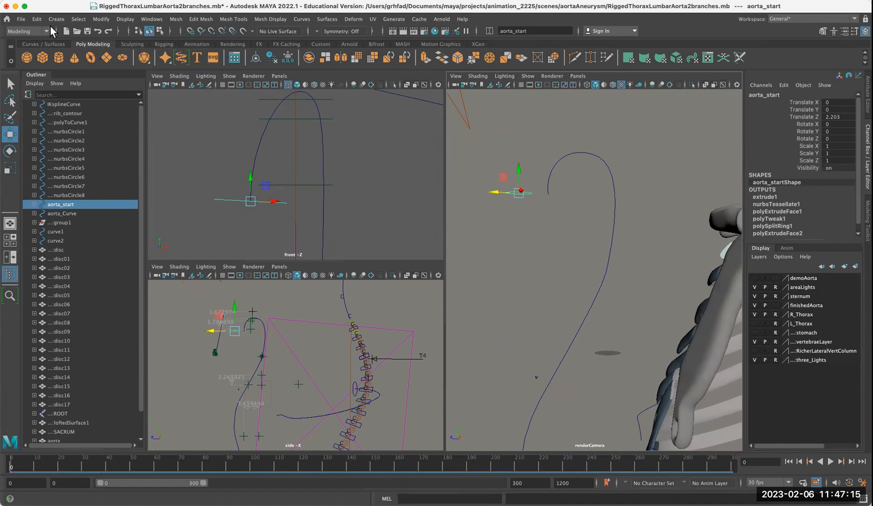
click(38, 18)
mouse_move(51, 131)
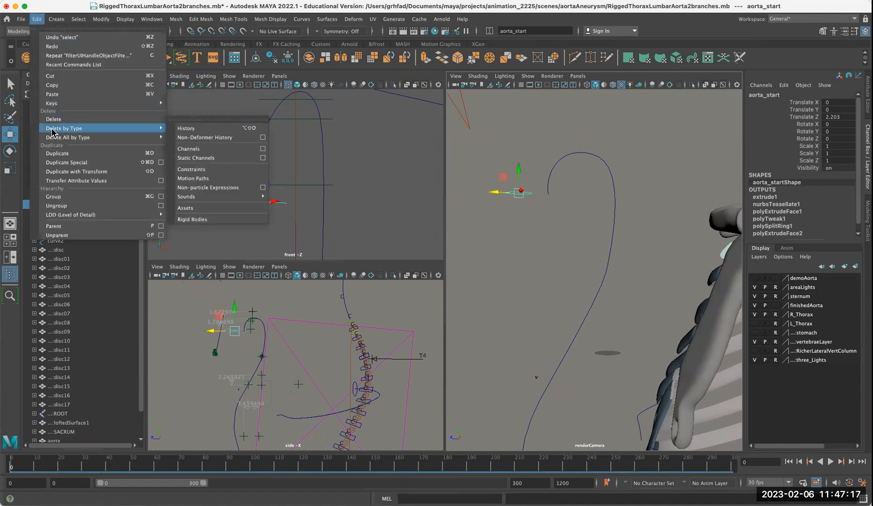
mouse_move(156, 136)
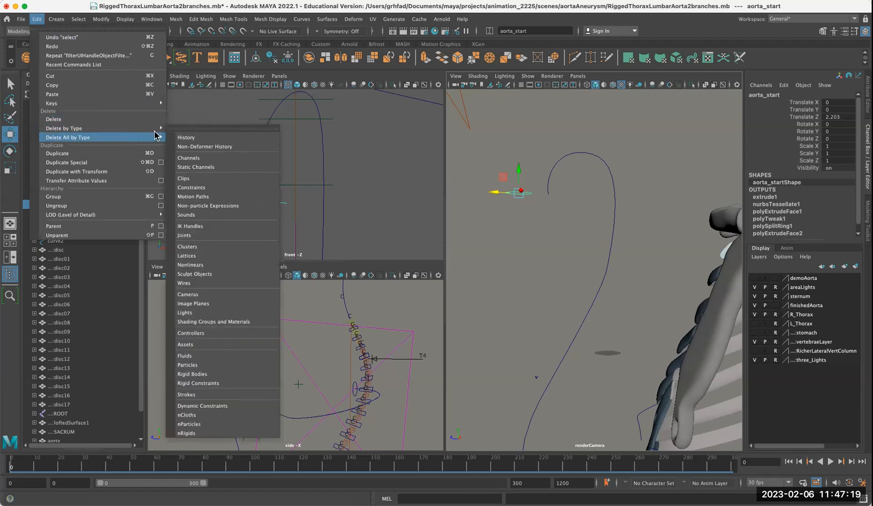
click(185, 131)
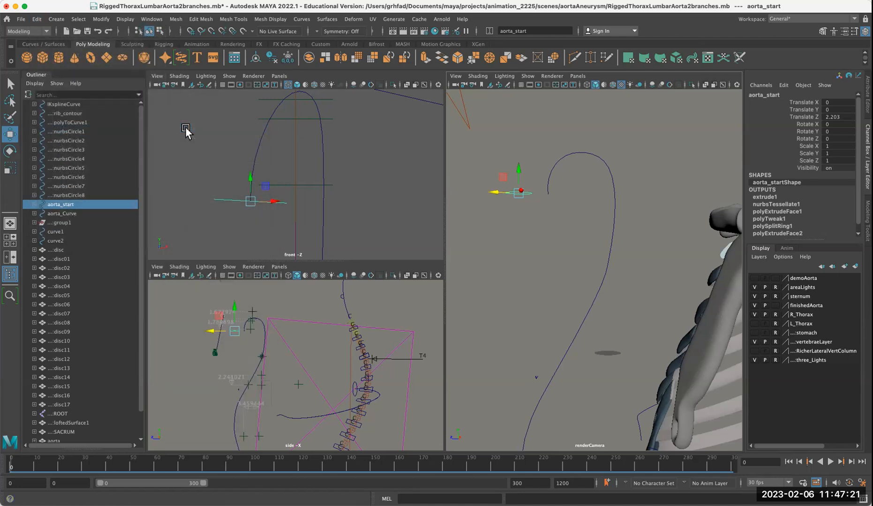
Freeze the transformations of the aorta_start circle and center its pivot
click(101, 19)
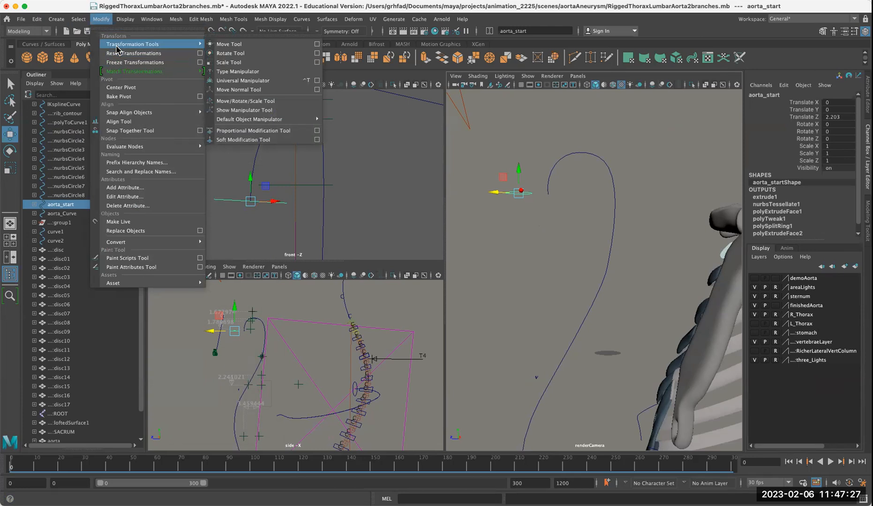
click(112, 62)
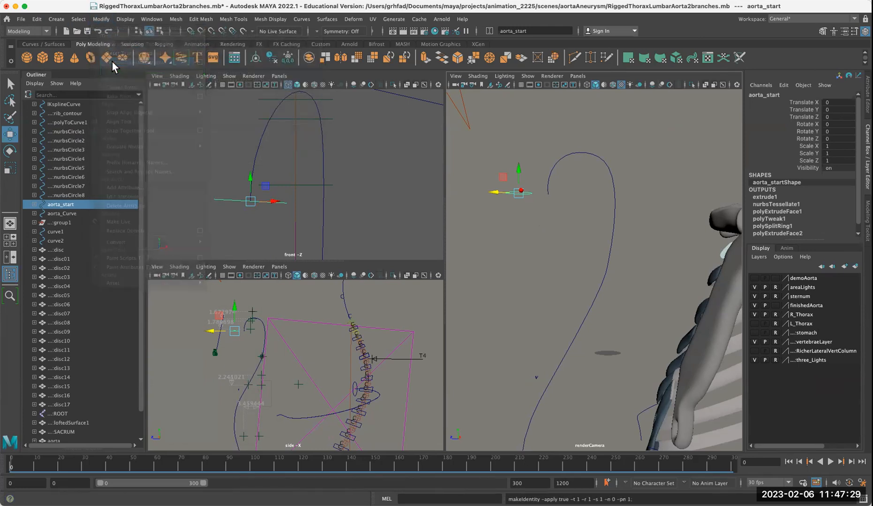
click(104, 19)
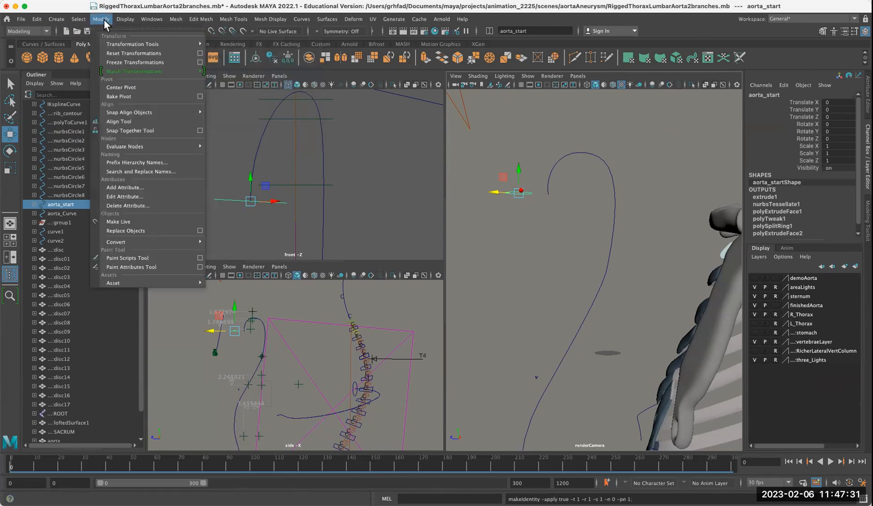
click(119, 87)
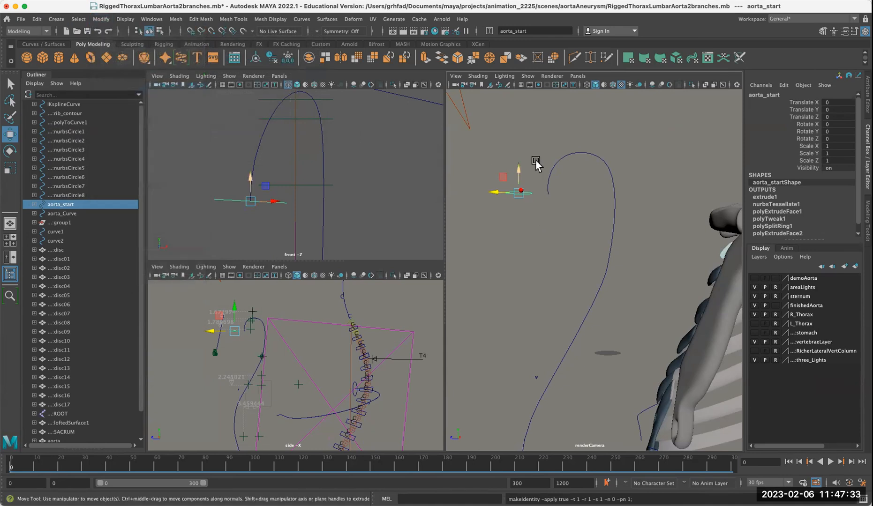
Delete the construction history of the aorta_Curve path
click(568, 152)
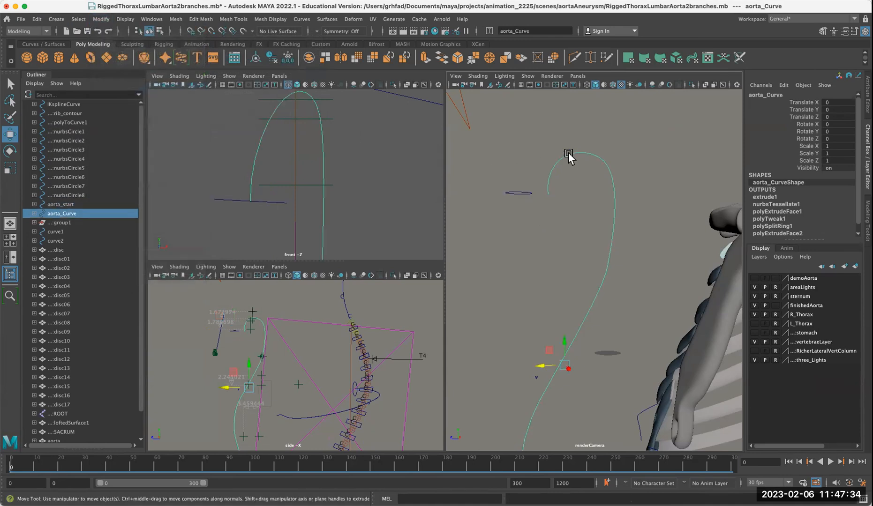
click(37, 20)
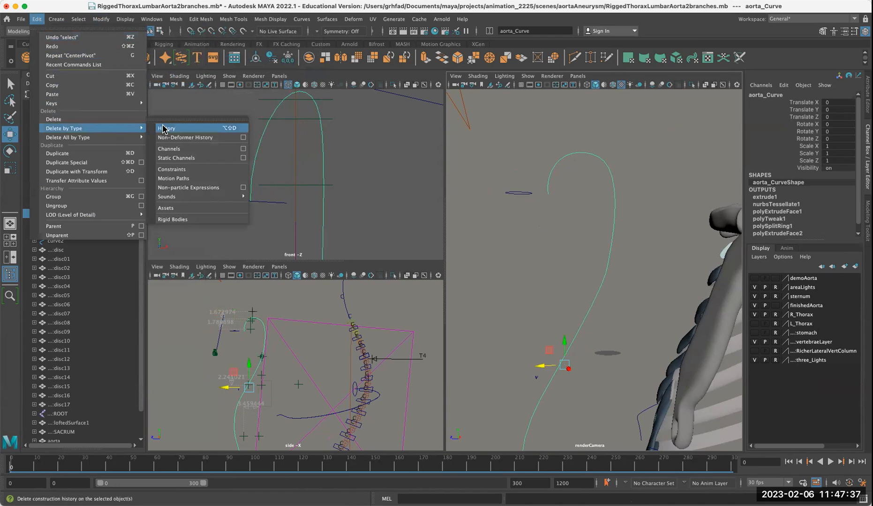
click(161, 125)
Freeze the transformations of the aorta_Curve path and center its pivot
click(101, 19)
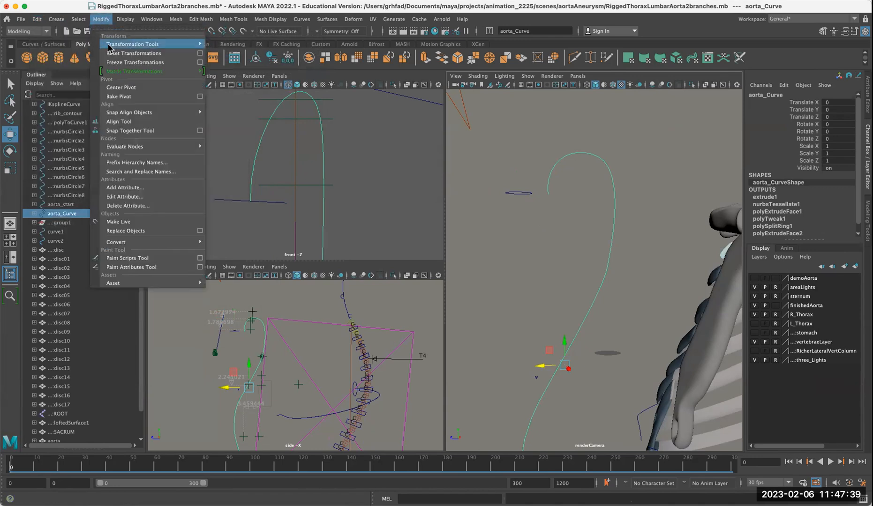
click(107, 62)
click(99, 20)
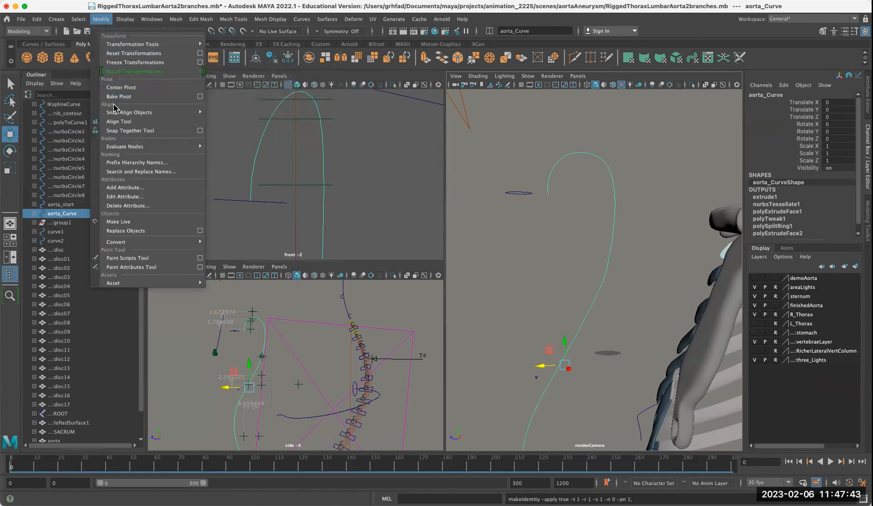
click(121, 88)
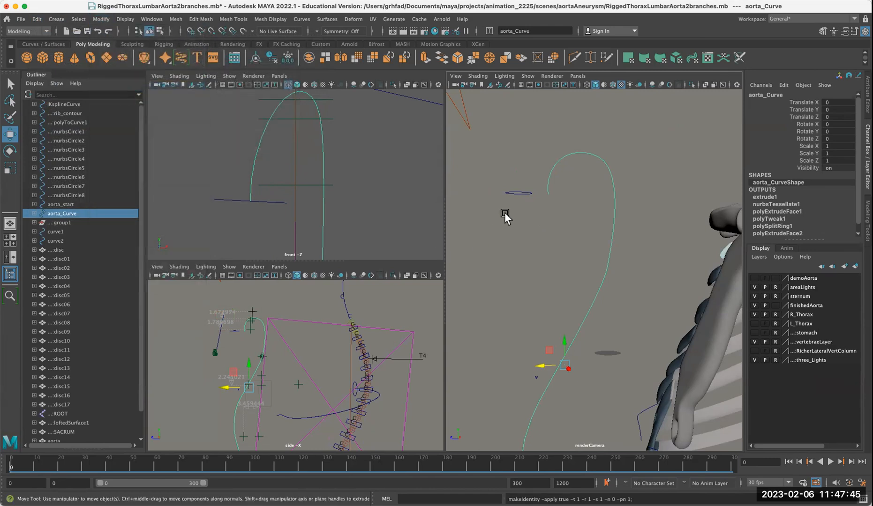
Curve-snap the aorta_start circle to the arch end of aorta_Curve and freeze its transformations again
click(516, 193)
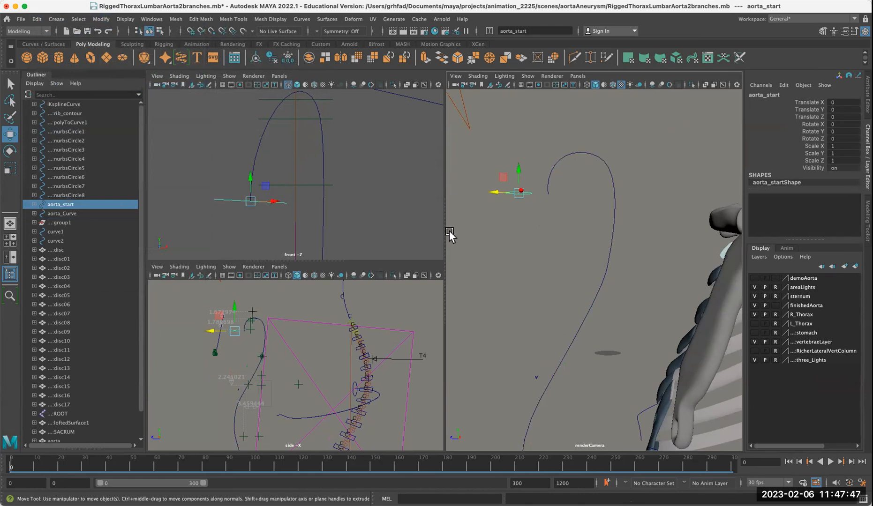
key(c)
middle_drag(572, 152, 545, 207)
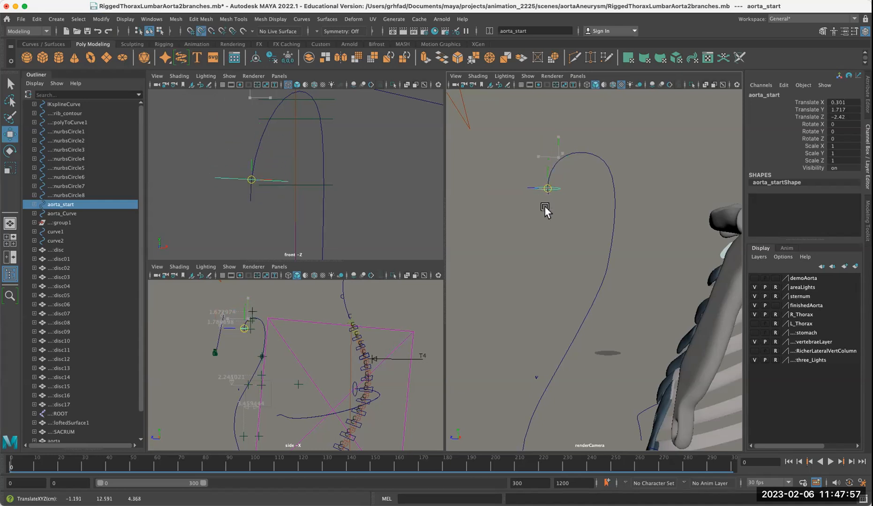
middle_drag(545, 173, 538, 223)
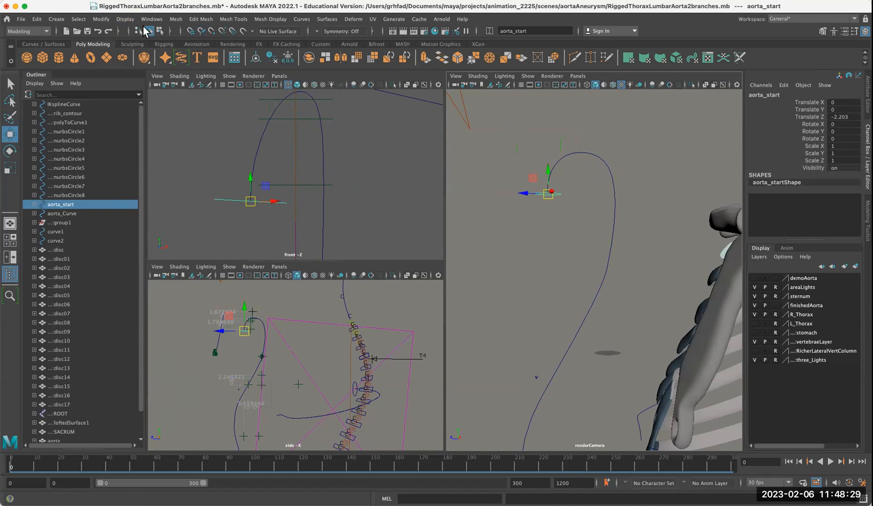
click(288, 58)
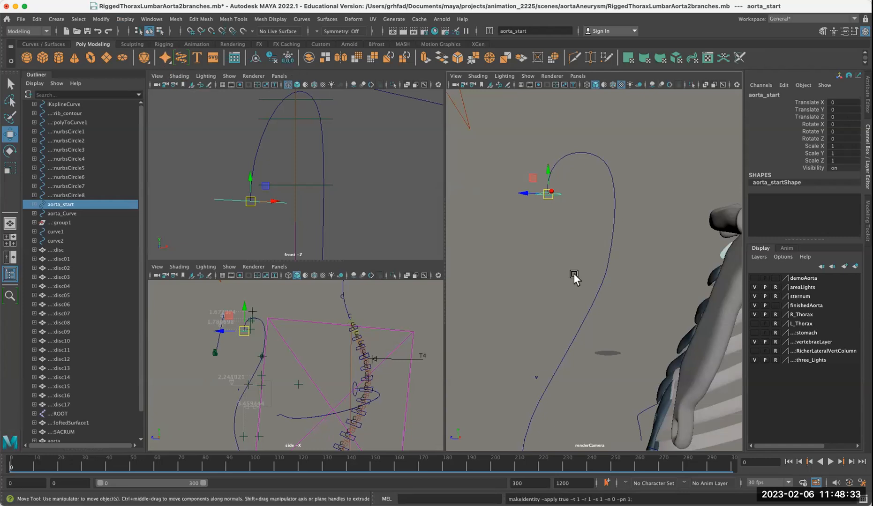
Select the aorta_start circle followed by the aorta_Curve path, and open the surface Extrude options in an enlarged window
key(q)
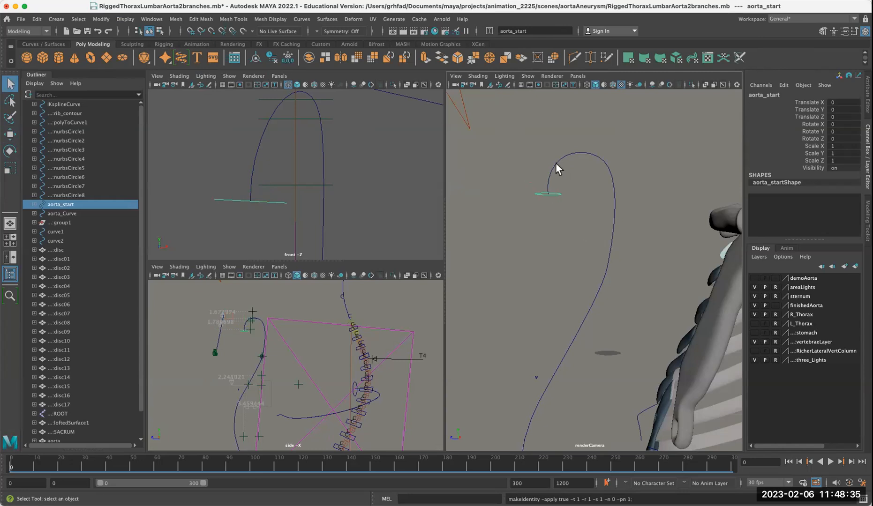
shift+click(556, 164)
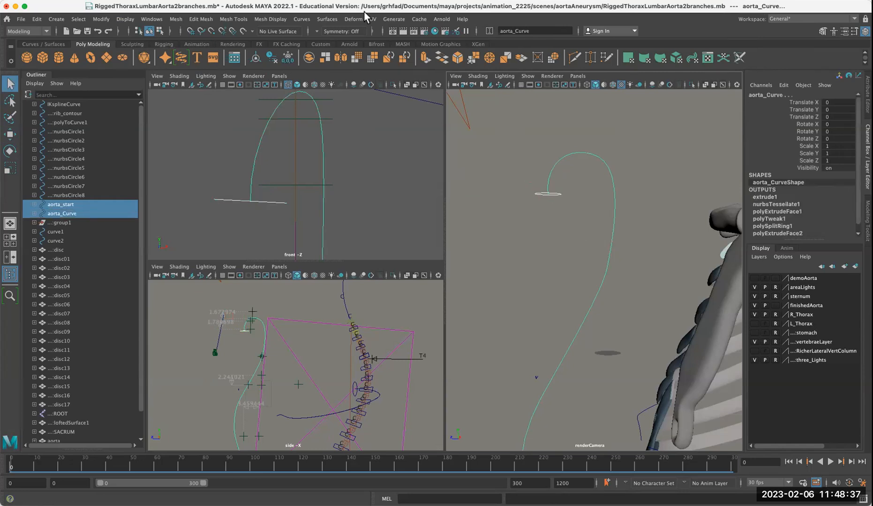
click(331, 19)
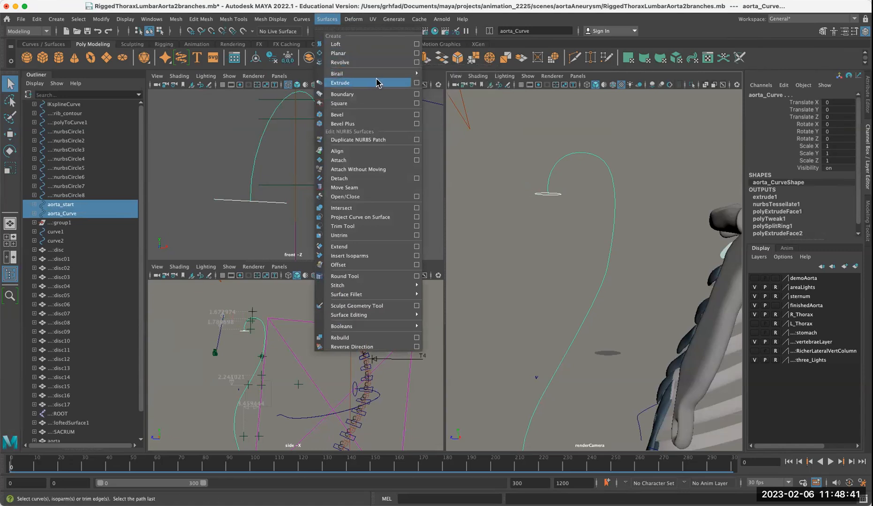
click(416, 87)
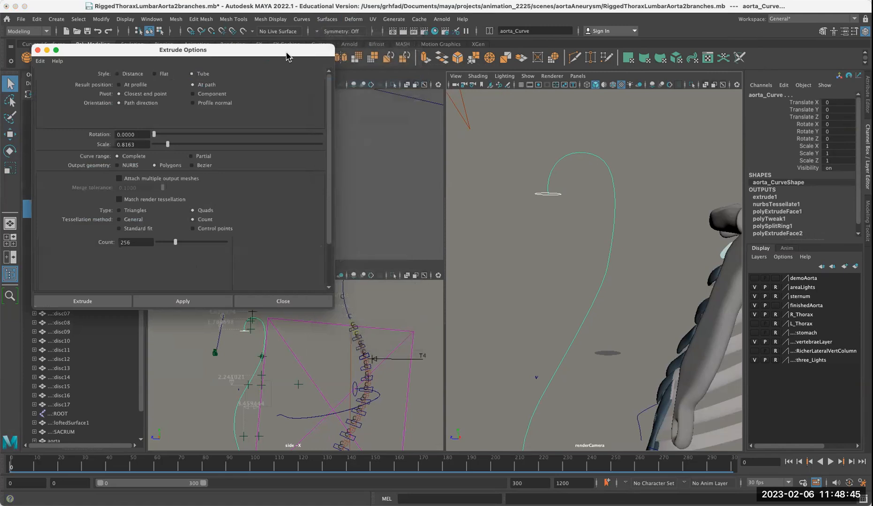
drag(287, 56, 410, 56)
drag(449, 313, 513, 365)
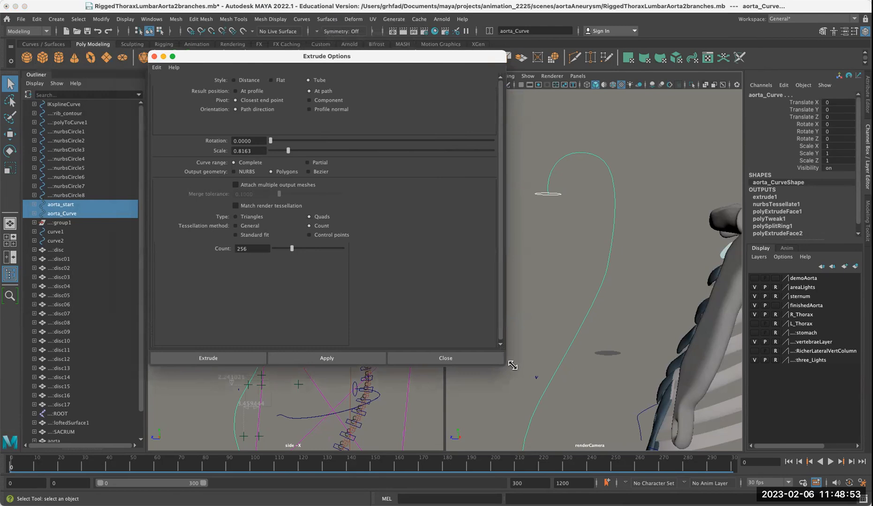
drag(513, 365, 518, 352)
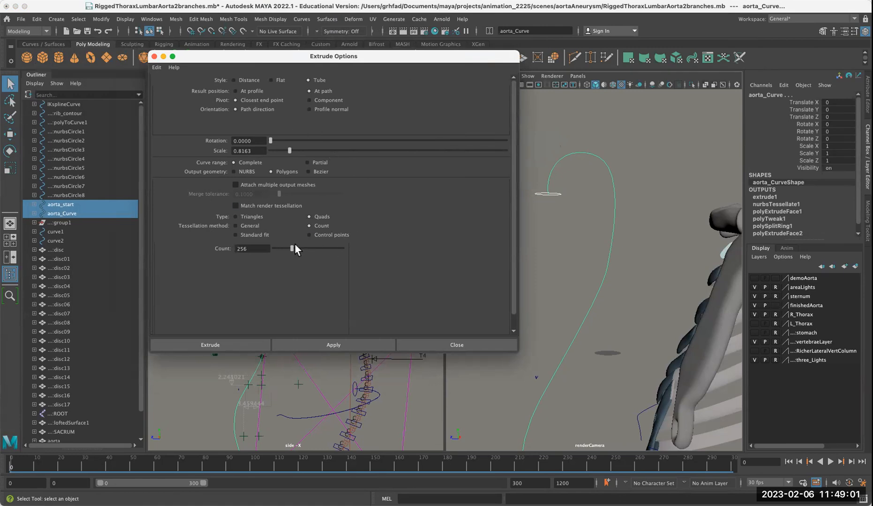
Extrude the circle along the path as a tube with Polygons output, Quads, Count tessellation of 256 and scale 0.8163
click(234, 172)
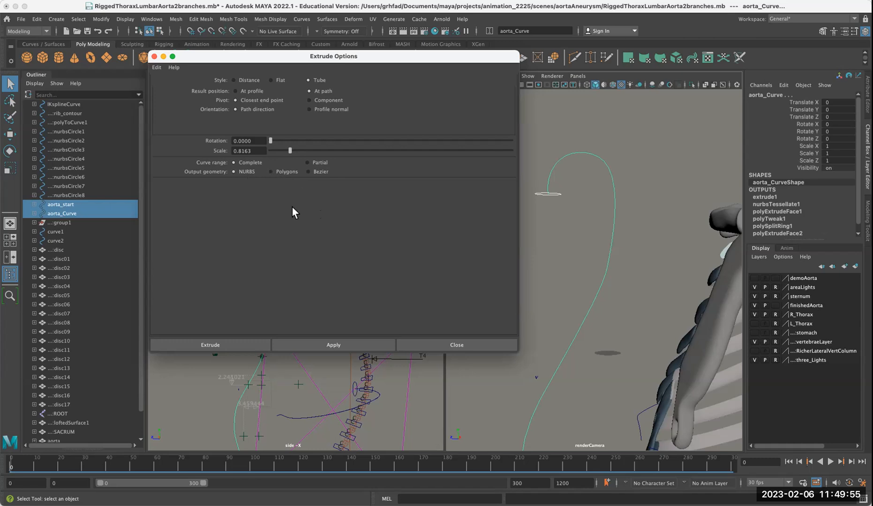
click(271, 172)
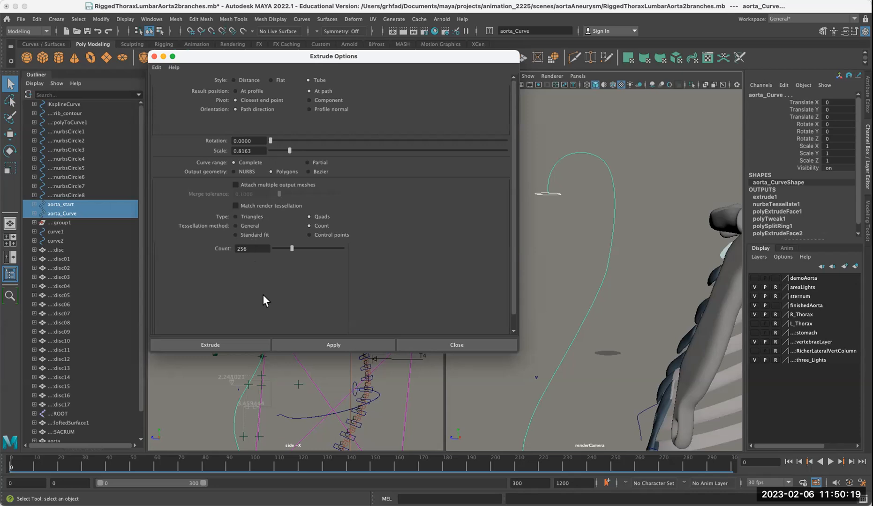
click(249, 343)
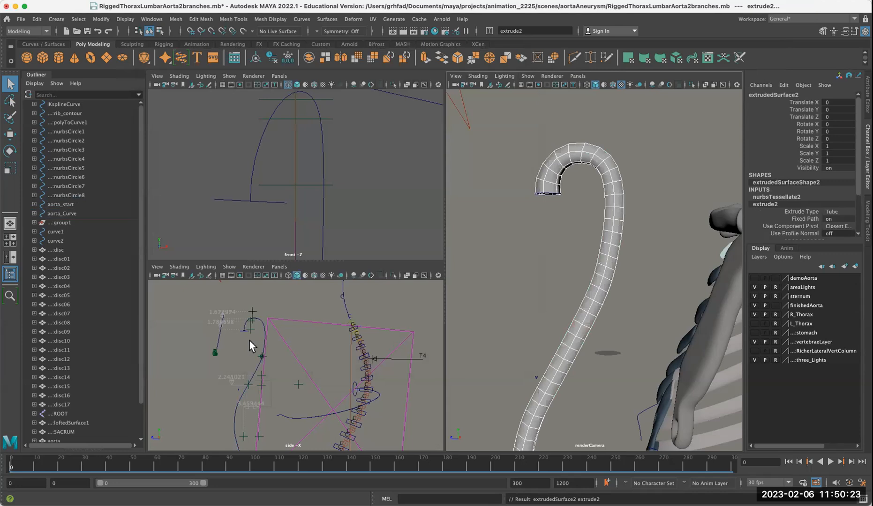
Look at the extruded tube from the front, review the NURBS circle creation options and close them without creating a circle
alt+drag(521, 290, 712, 307)
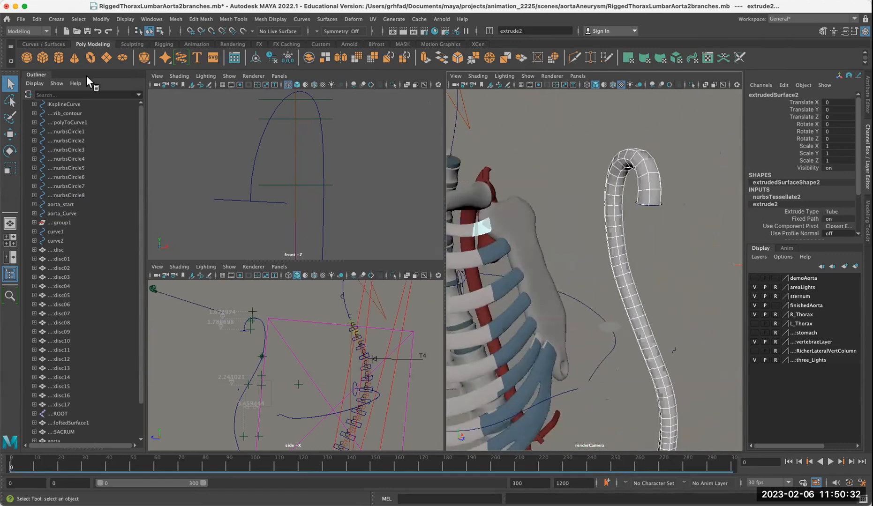
click(57, 19)
mouse_move(77, 45)
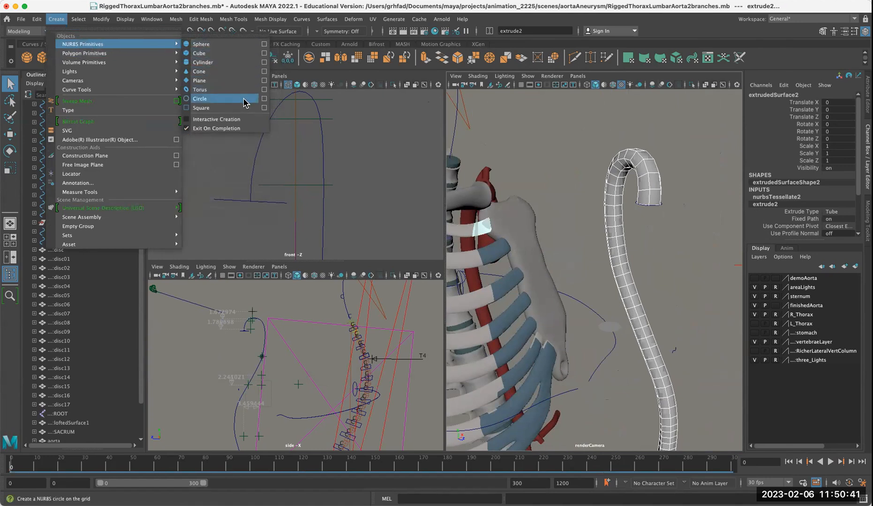
click(263, 98)
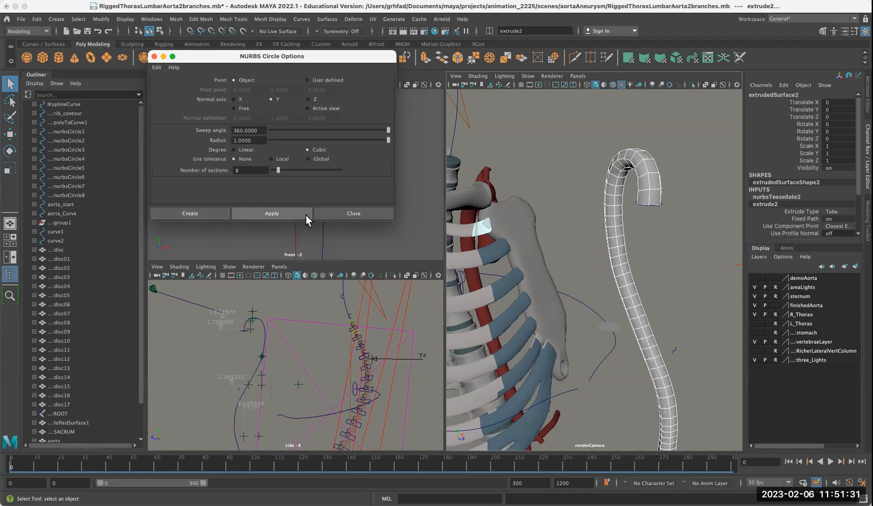
click(339, 213)
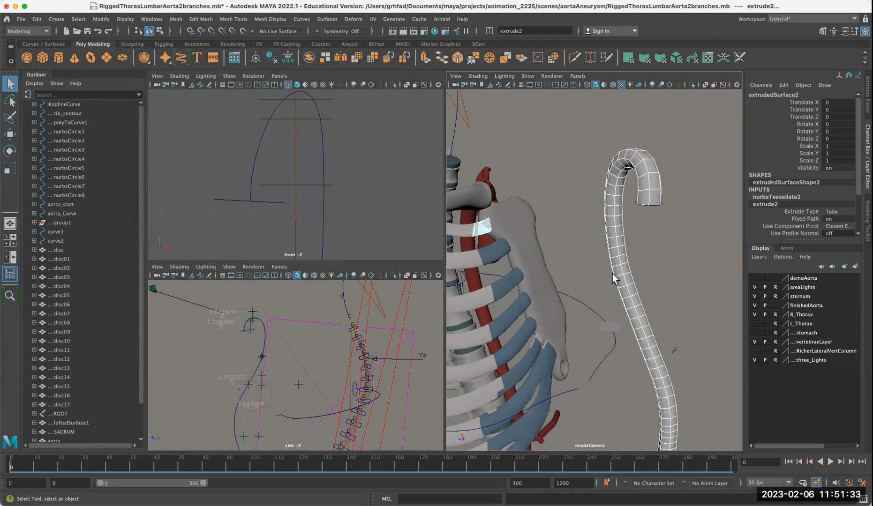
Inspect the polygon divisions around the opening and arch of the extruded tube up close
alt+drag(652, 260, 617, 285)
alt+right_drag(617, 285, 658, 287)
alt+drag(656, 287, 591, 319)
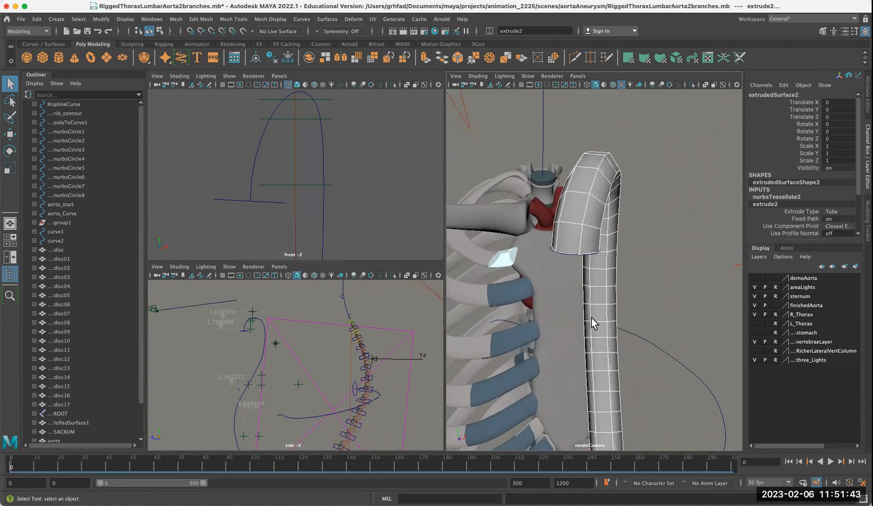
Hide the sternum layer so the finished red aorta and the spine are exposed
alt+drag(561, 327, 478, 308)
alt+middle_drag(568, 300, 323, 195)
alt+drag(514, 300, 590, 304)
alt+middle_drag(530, 290, 639, 296)
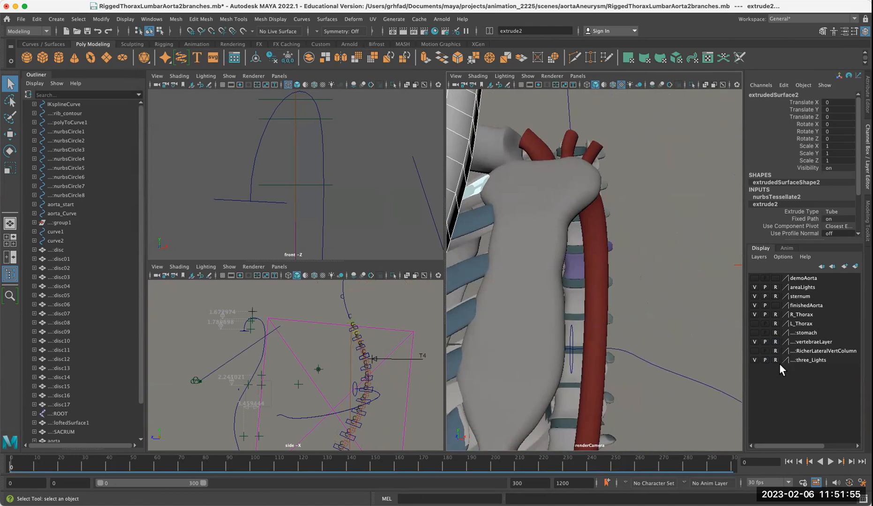
click(753, 296)
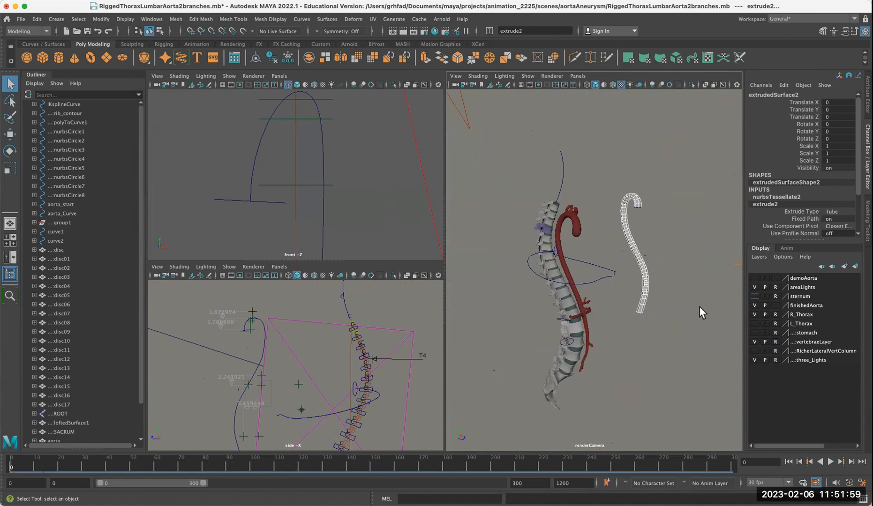
Examine the arch and branch vessels of the finished red aorta alongside the spine
alt+drag(656, 314, 588, 319)
alt+right_drag(659, 323, 870, 377)
alt+middle_drag(653, 302, 630, 390)
alt+right_drag(603, 327, 646, 328)
alt+drag(576, 265, 634, 233)
alt+middle_drag(636, 232, 694, 204)
alt+middle_drag(627, 254, 703, 224)
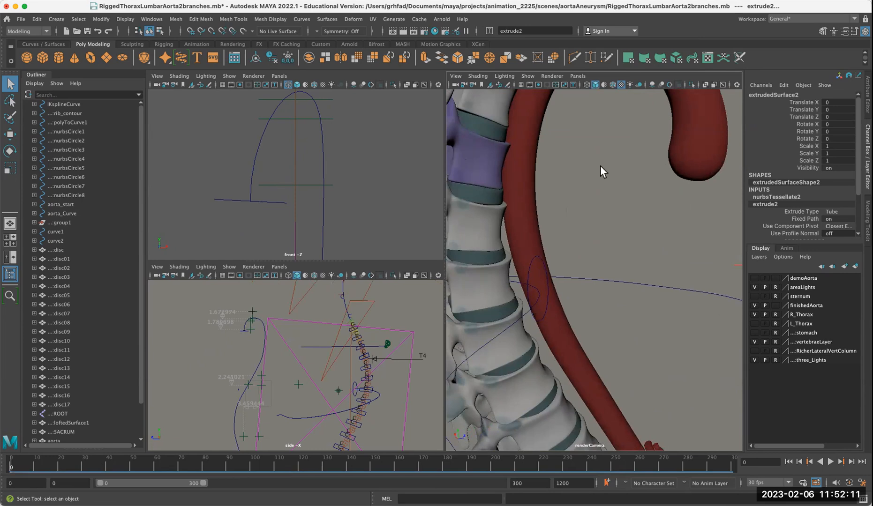
alt+right_drag(663, 205, 603, 197)
alt+drag(605, 197, 648, 219)
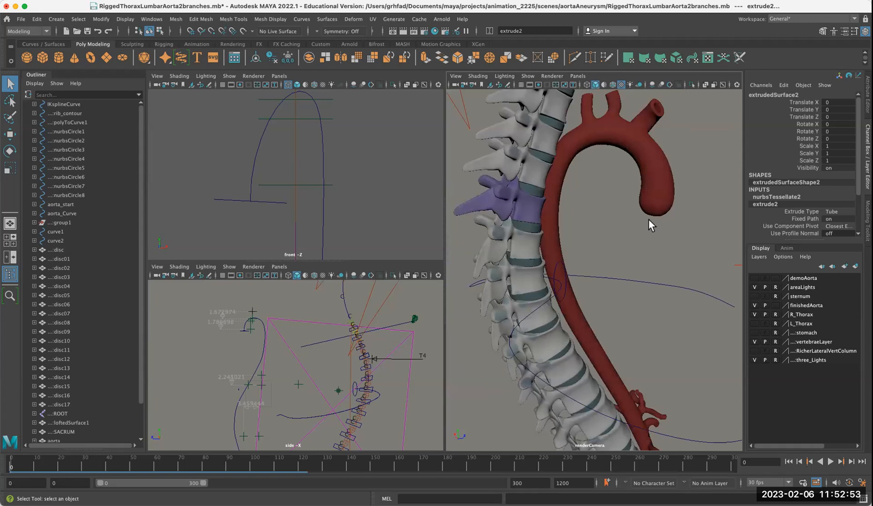
alt+drag(649, 219, 625, 211)
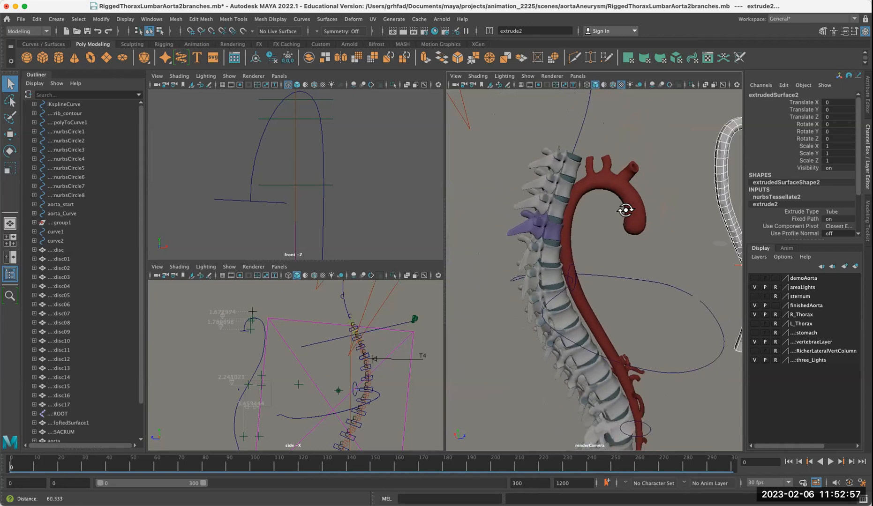
Compare the extruded tube with the finished aorta from the side and inspect the tube's arch from the front
scroll(618, 209, down, 1)
scroll(533, 183, down, 1)
scroll(581, 178, down, 1)
scroll(581, 177, down, 1)
alt+drag(551, 180, 620, 256)
alt+drag(645, 272, 762, 370)
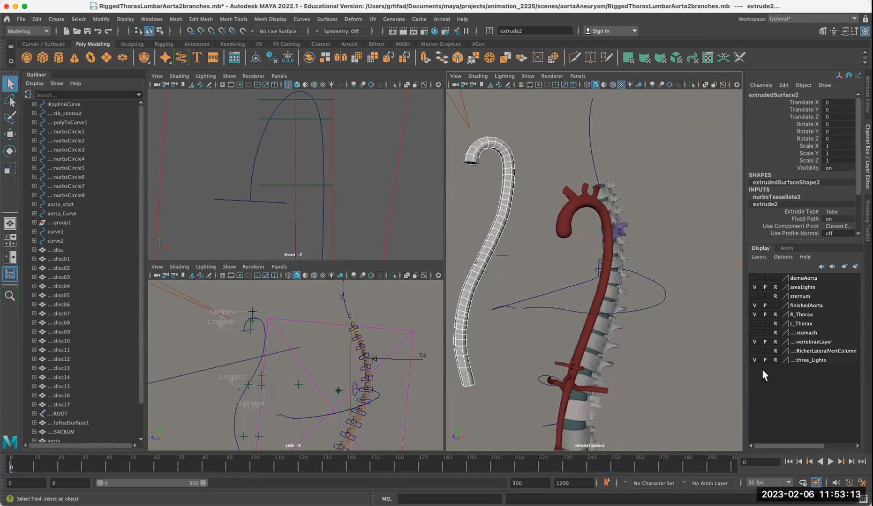
alt+middle_drag(759, 369, 757, 370)
alt+drag(757, 369, 529, 201)
alt+right_drag(529, 201, 543, 232)
alt+middle_drag(766, 288, 529, 312)
alt+right_drag(529, 312, 530, 311)
alt+drag(529, 311, 479, 209)
alt+middle_drag(479, 209, 524, 179)
alt+drag(524, 179, 458, 169)
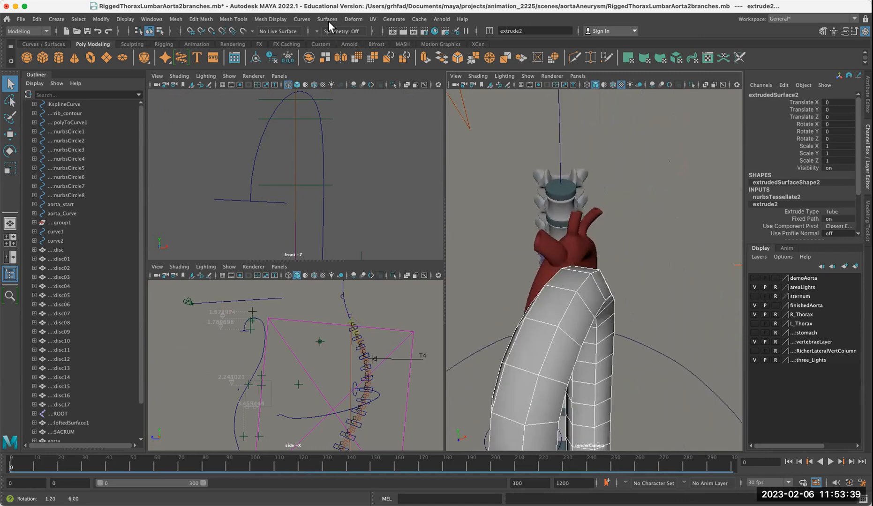
Try extruding one face on the front of the tube's arch upward as a branch vessel
right_drag(540, 275, 539, 301)
click(532, 347)
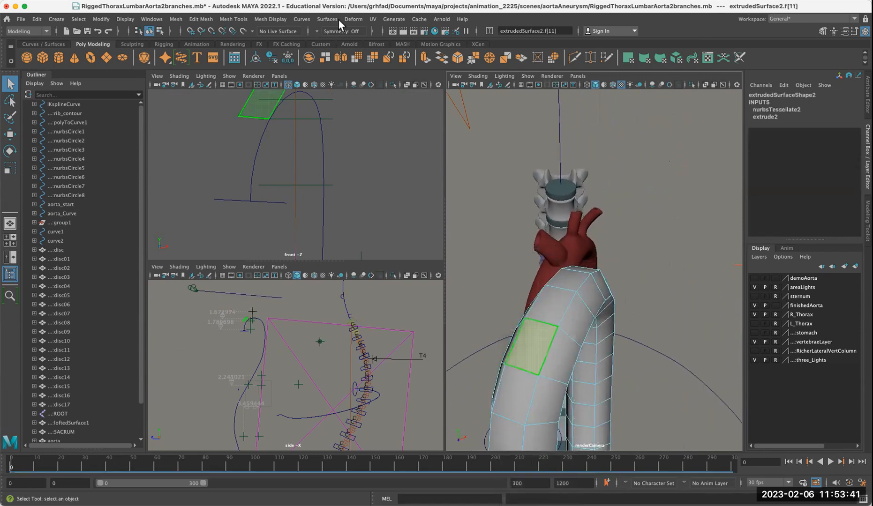
click(201, 19)
key(Up)
key(Up)
key(Up)
key(Up)
key(Up)
key(Up)
key(Up)
key(Up)
key(Up)
key(Up)
key(Up)
key(Up)
key(Return)
drag(498, 206, 488, 155)
alt+drag(608, 173, 532, 210)
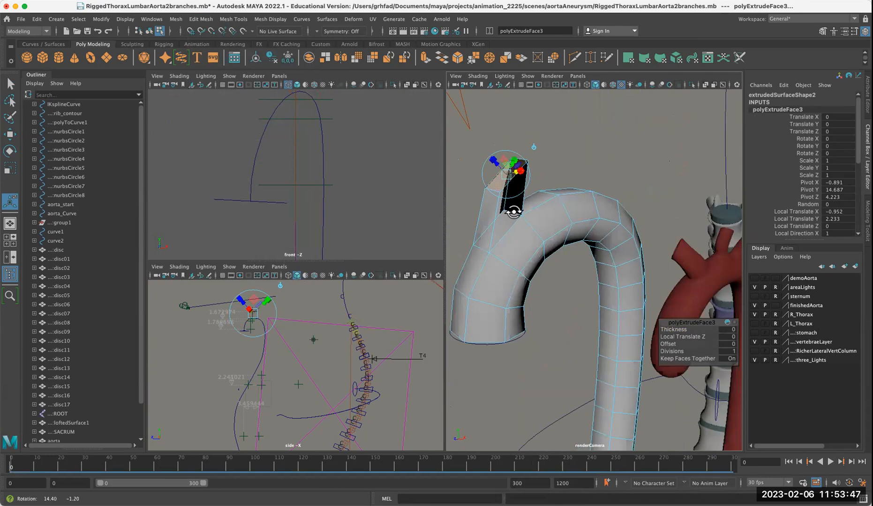
Undo back to the selected aorta_start and aorta_Curve curves and extrude them again as a polygon tube
key(z)
key(z)
key(z)
key(z)
key(z)
key(z)
key(z)
key(z)
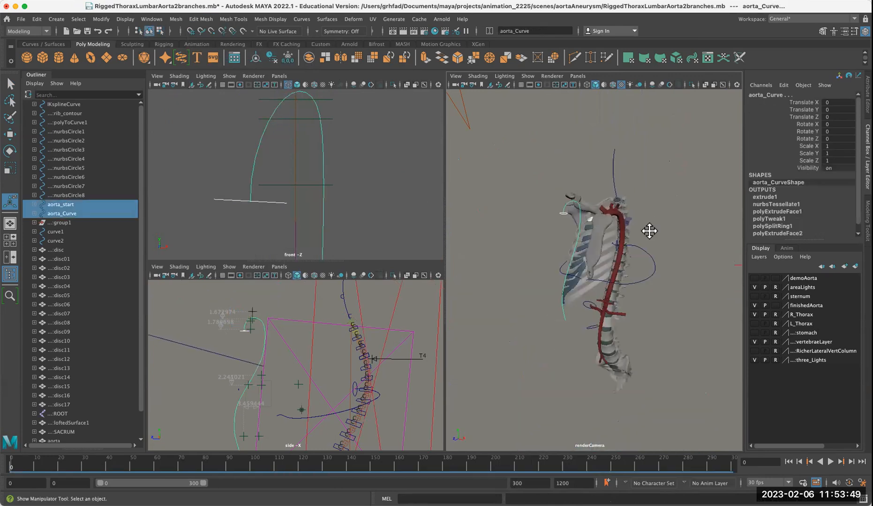
scroll(568, 223, up, 2)
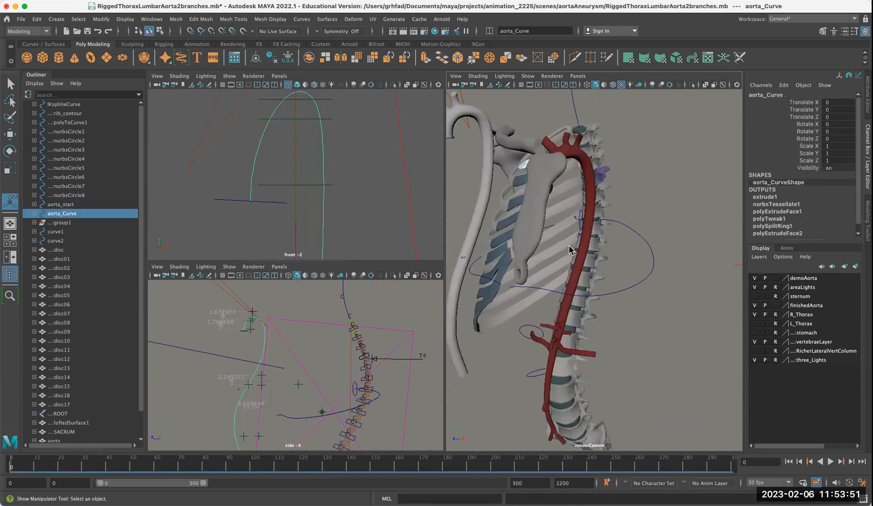
key(z)
key(z)
key(z)
key(z)
key(z)
key(z)
key(z)
key(z)
key(shift+z)
click(327, 19)
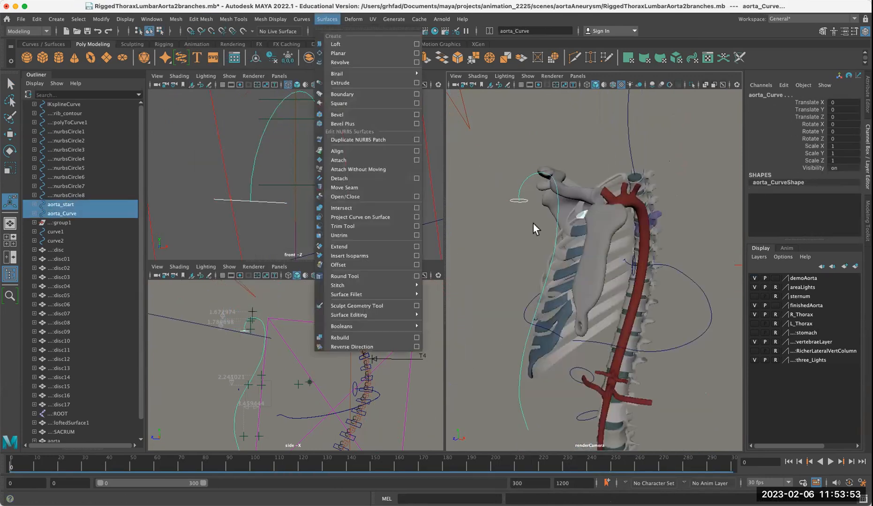
click(315, 81)
Extrude a front face of the new tube's arch outward by a local translate of about -1.635 in X and 1.313 in Y
alt+drag(570, 197, 569, 224)
right_drag(568, 224, 568, 249)
click(537, 233)
key(ctrl+e)
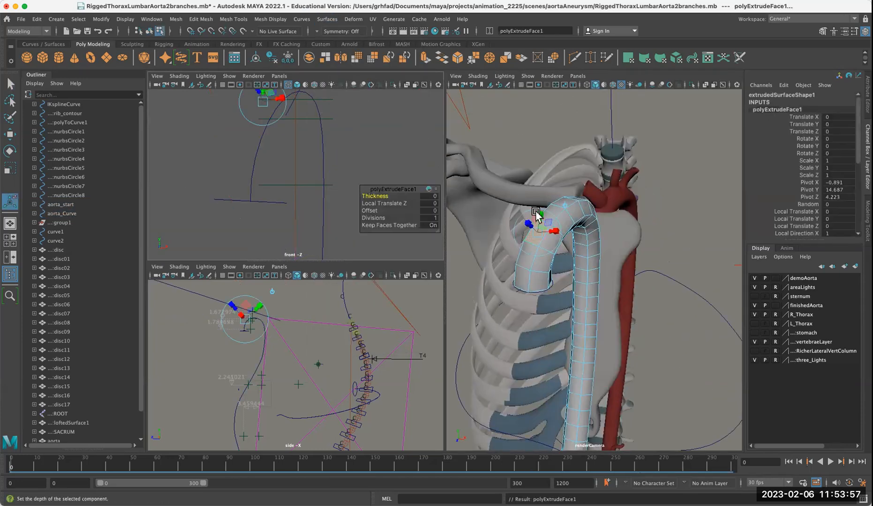
mouse_move(540, 223)
mouse_down()
mouse_move(538, 207)
mouse_move(554, 206)
mouse_move(539, 202)
mouse_move(530, 212)
mouse_up()
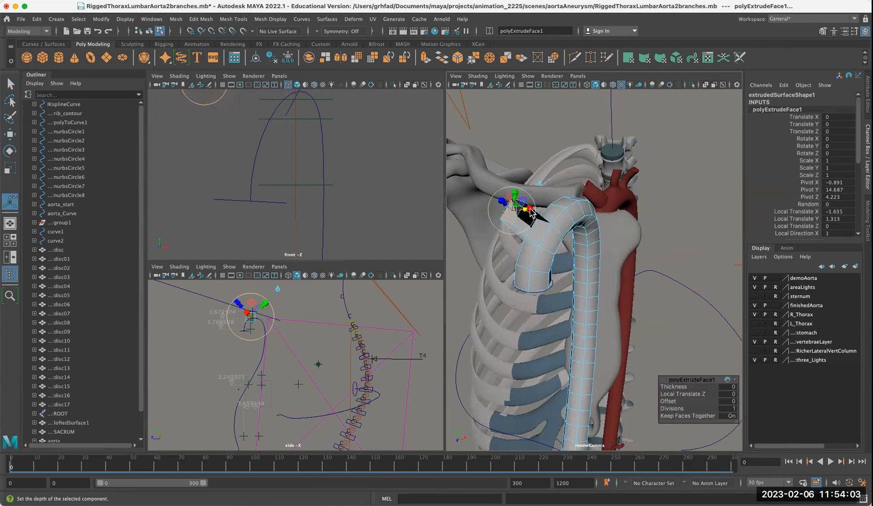
Display the render camera view with the default material and two-sided lighting
click(479, 77)
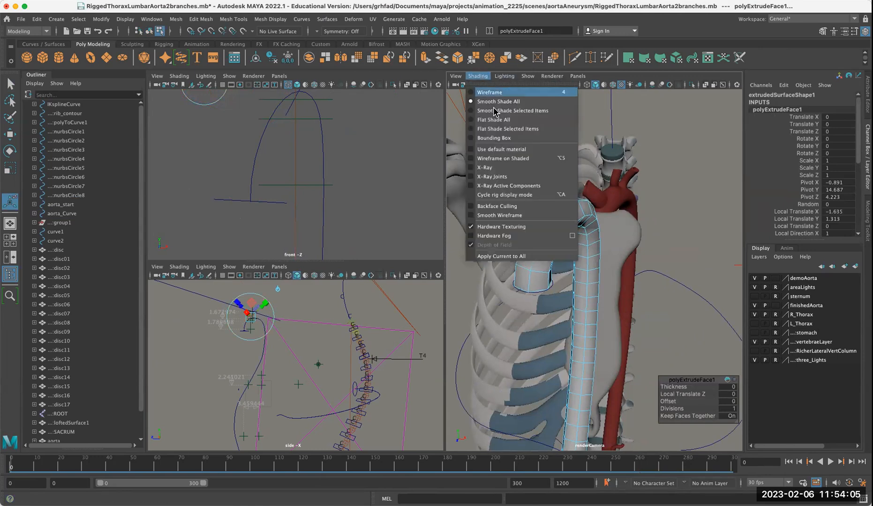
click(501, 149)
alt+drag(583, 205, 632, 204)
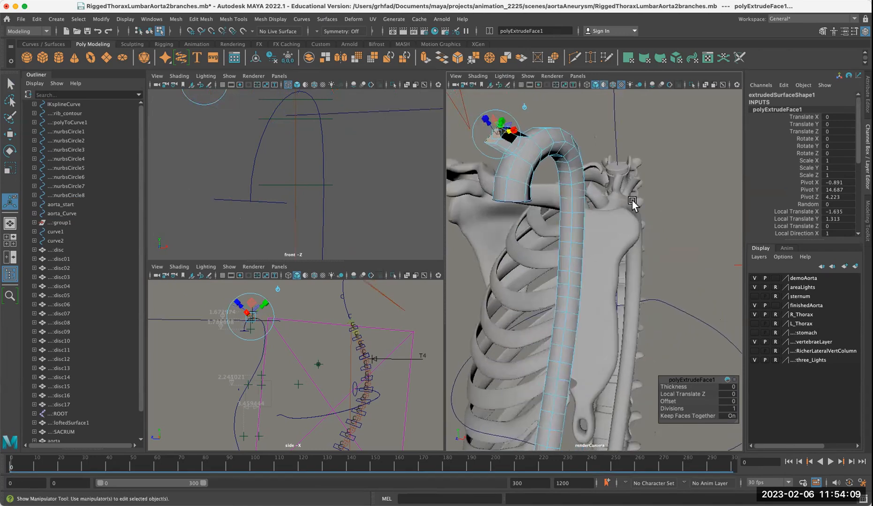
click(503, 76)
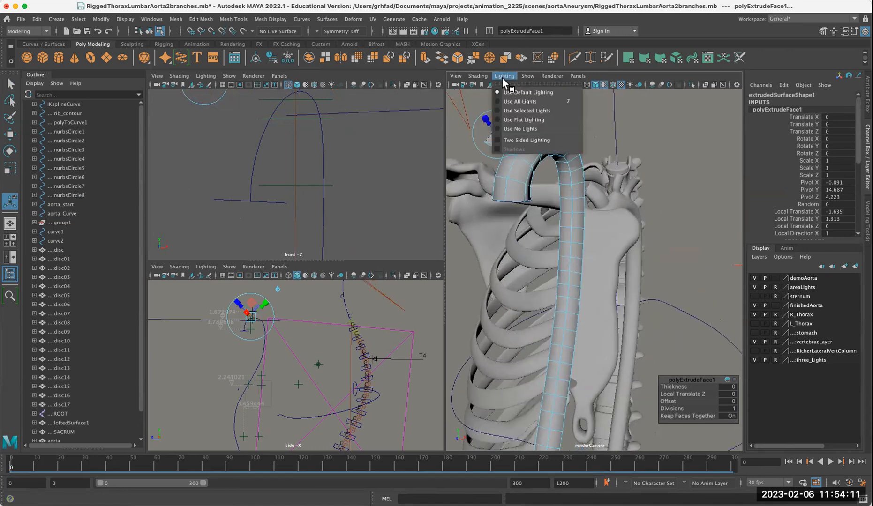
click(521, 139)
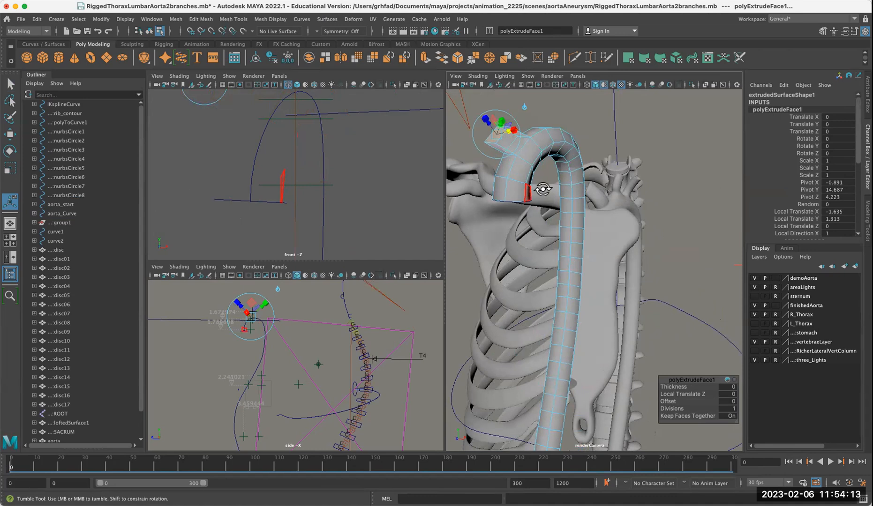
Adjust the face extrusion's local X translate to about -1.276, set its divisions to 3 and clear the selection
alt+drag(543, 189, 586, 187)
alt+right_drag(542, 188, 610, 191)
alt+middle_drag(610, 191, 616, 249)
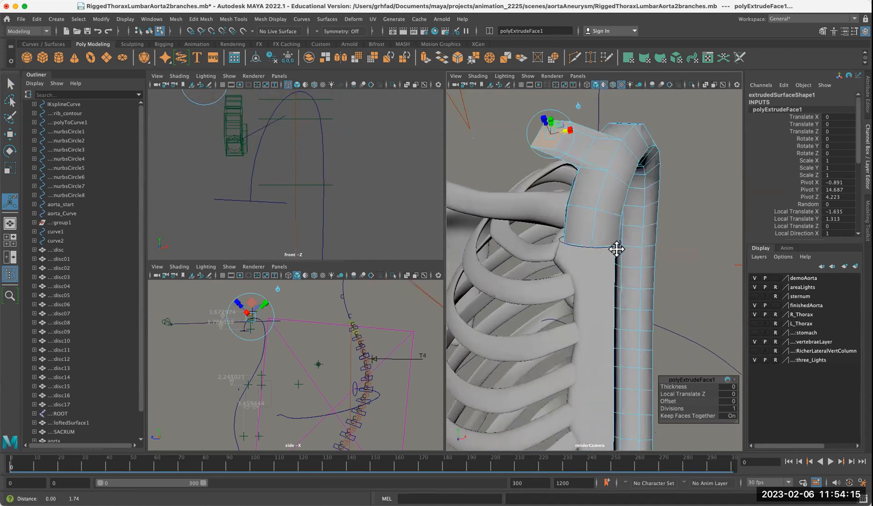
alt+drag(617, 249, 600, 219)
drag(574, 192, 592, 187)
drag(694, 376, 652, 88)
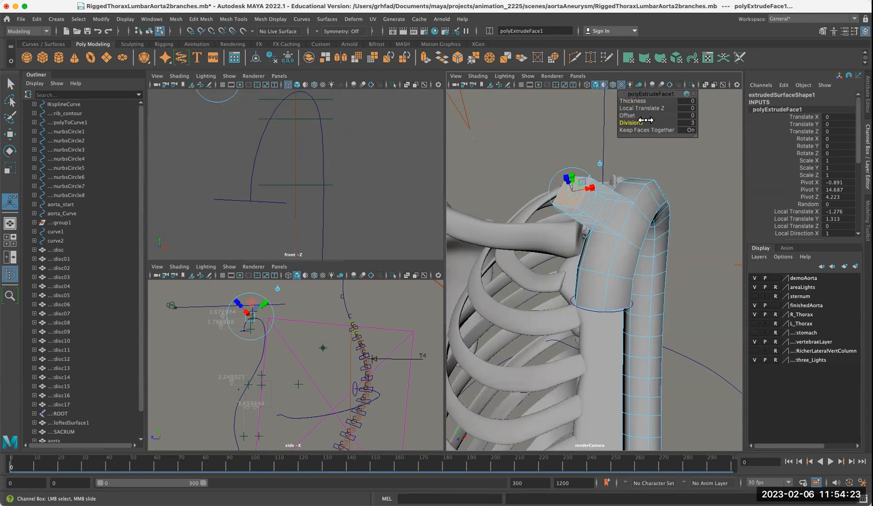
click(693, 247)
alt+drag(680, 245, 677, 239)
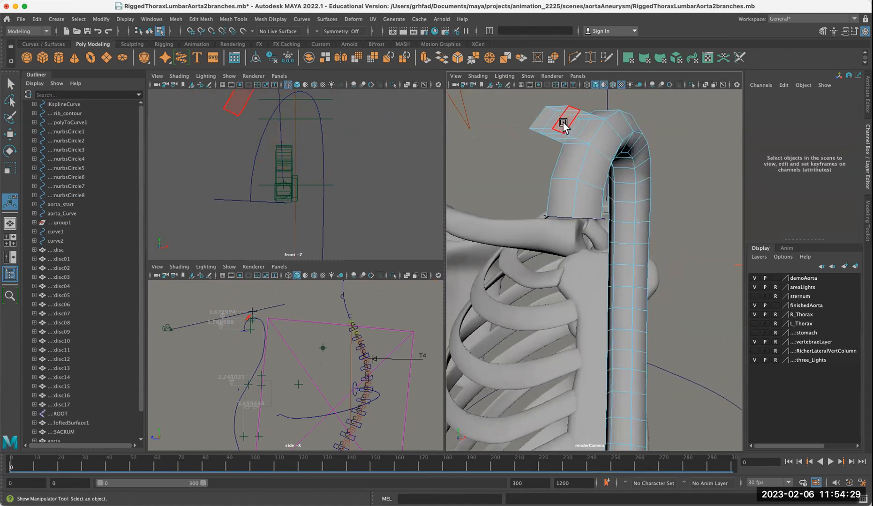
Switch X-Ray shading on in the render camera view and off again
click(478, 76)
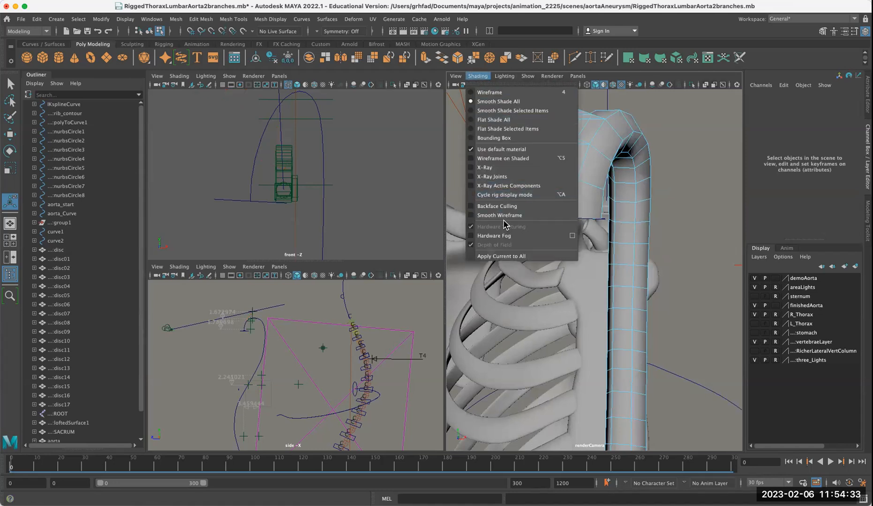
click(503, 168)
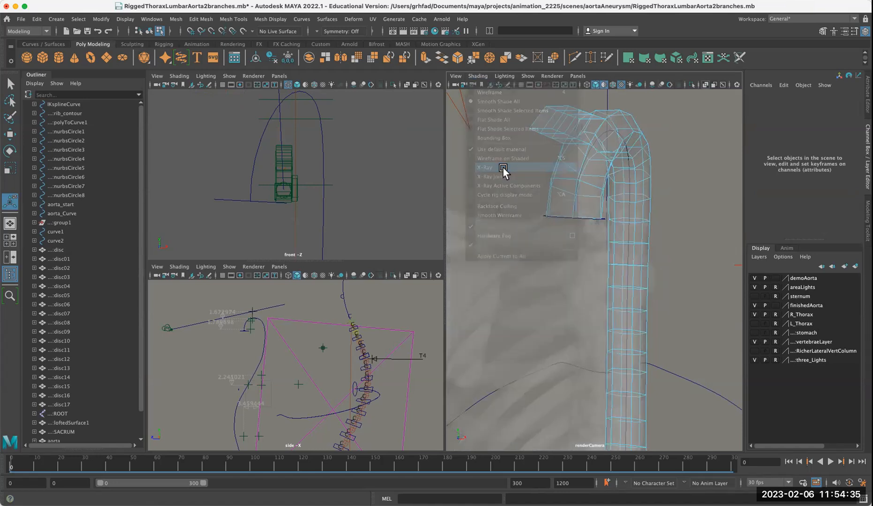
click(479, 76)
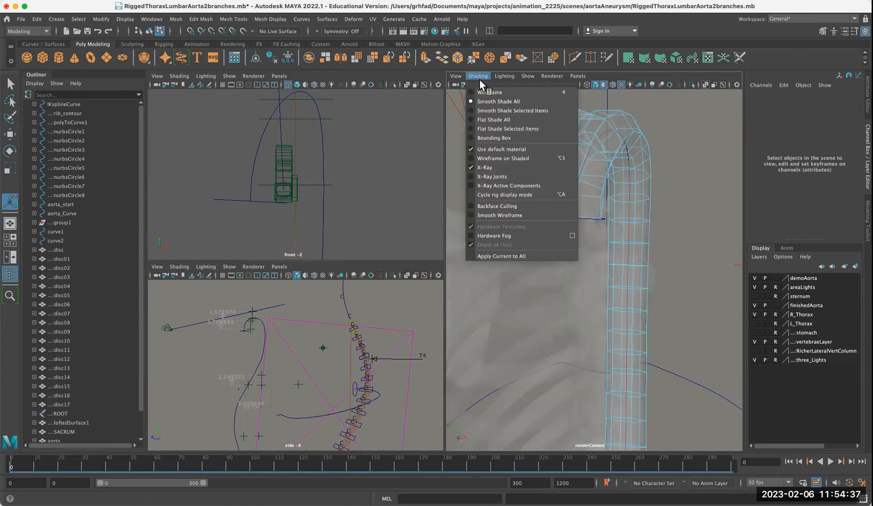
click(485, 166)
Select the edges around the middle of the extruded branch and shift them along X with the Move tool
key(t)
drag(587, 138, 570, 129)
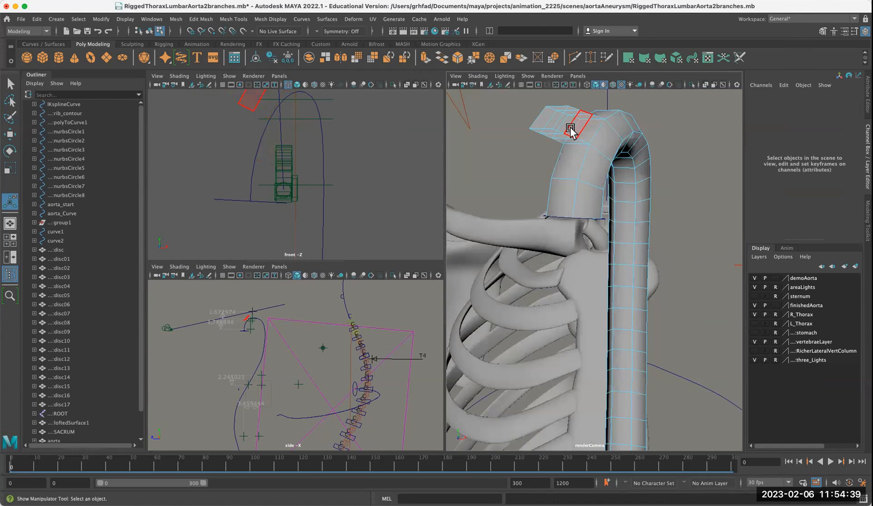
right_drag(571, 130, 571, 116)
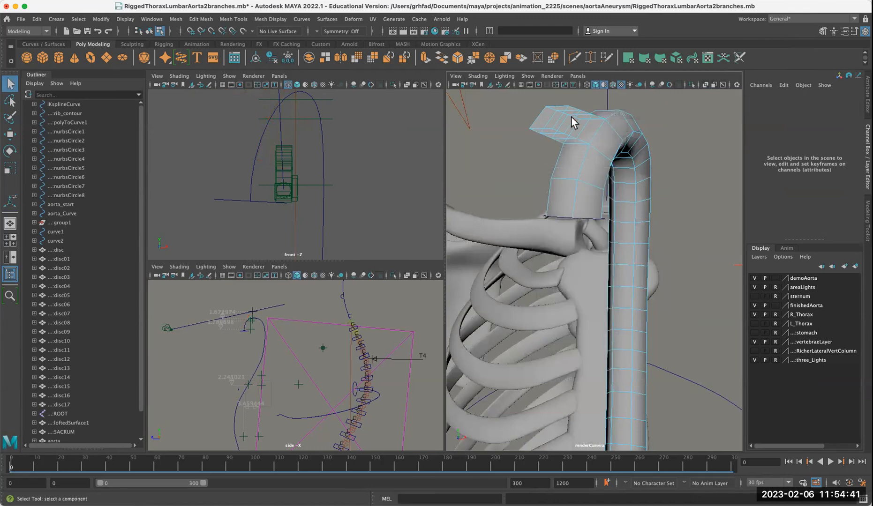
click(570, 121)
key(w)
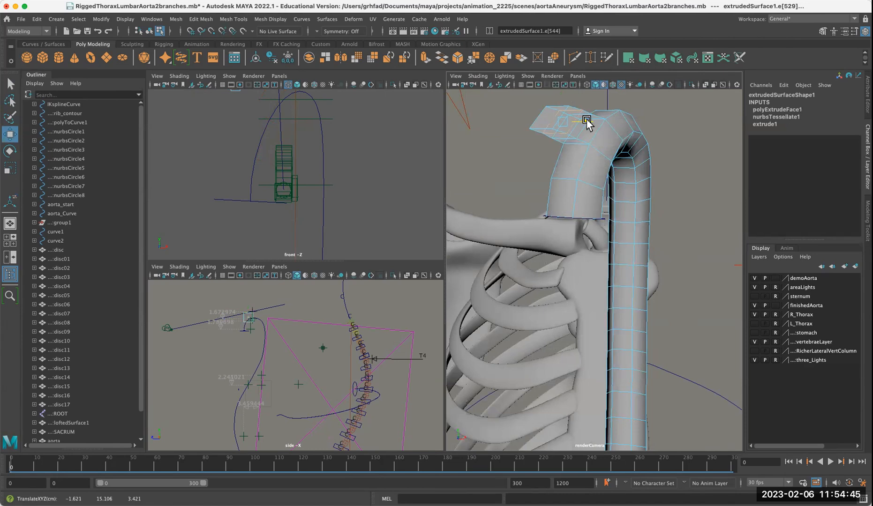
Select the end face of the extruded branch and move it along X
right_drag(545, 123, 549, 121)
click(549, 121)
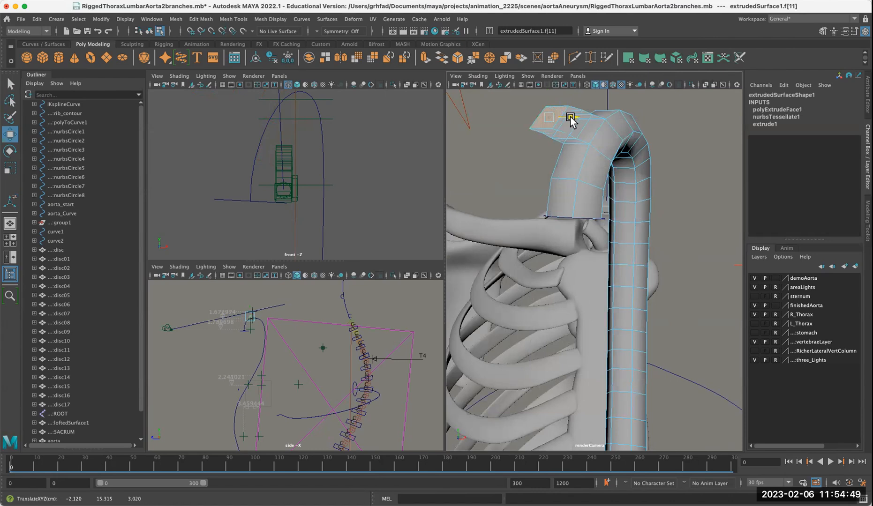
drag(570, 120, 569, 120)
Rotate the branch's end face while previewing the smoothed mesh, and return to the unsmoothed display
key(3)
alt+drag(573, 162, 577, 164)
alt+right_drag(577, 164, 586, 148)
alt+middle_drag(586, 148, 628, 243)
alt+drag(628, 244, 621, 235)
alt+right_drag(621, 234, 655, 197)
alt+middle_drag(654, 197, 656, 198)
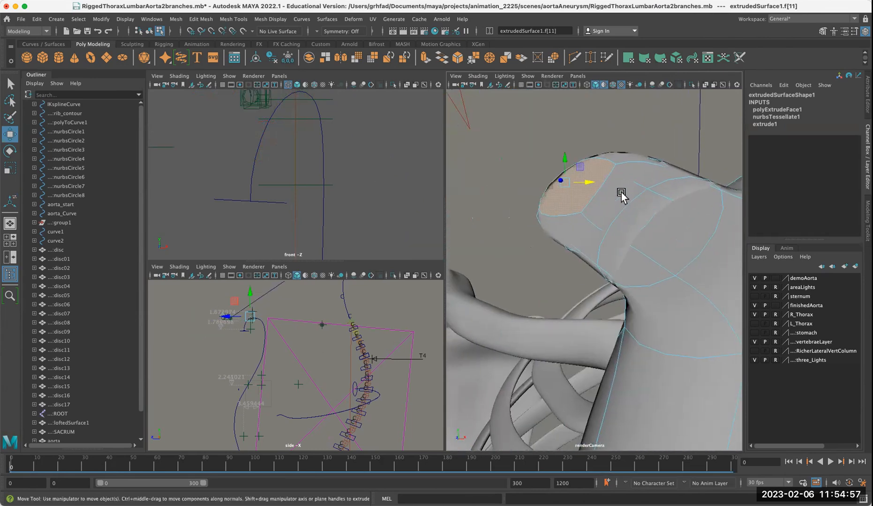
key(e)
drag(575, 180, 565, 175)
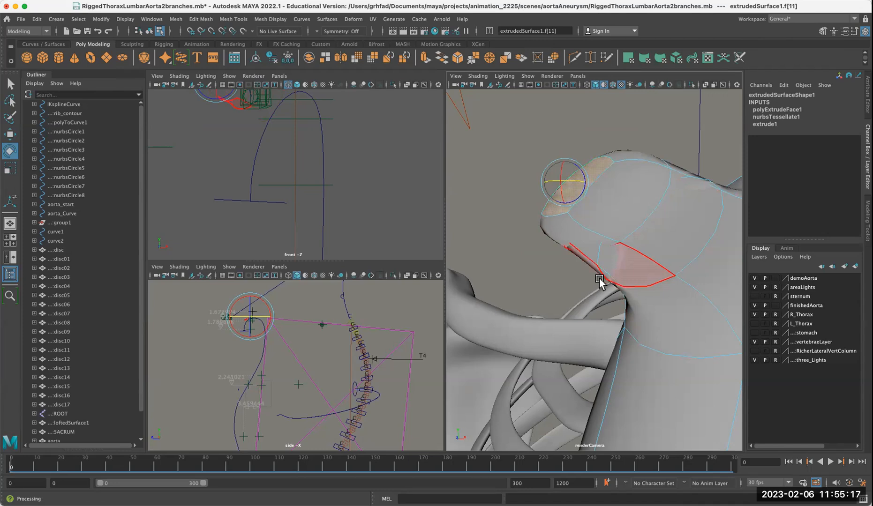
key(1)
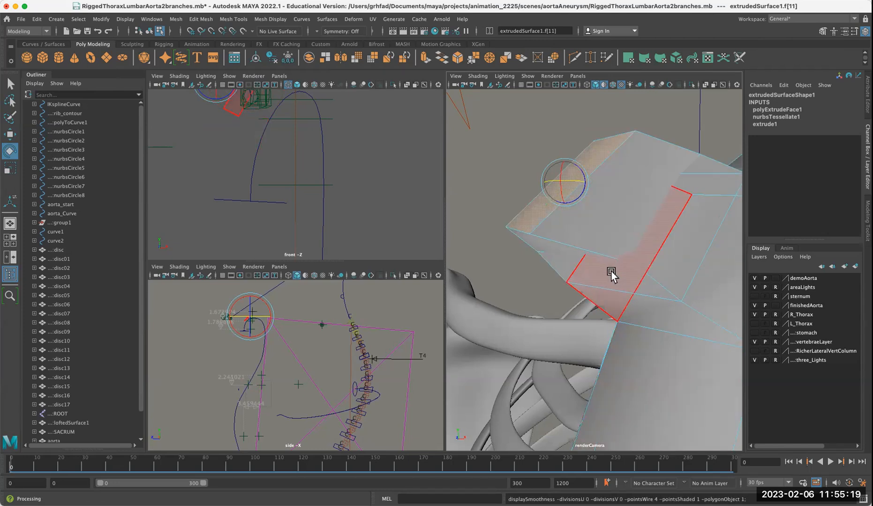
Insert an edge loop around the extruded branch near its end with the Insert Edge Loop tool
mouse_move(619, 245)
alt+mouse_down()
mouse_move(608, 253)
mouse_move(619, 245)
alt+mouse_up()
scroll(619, 246, down, 10)
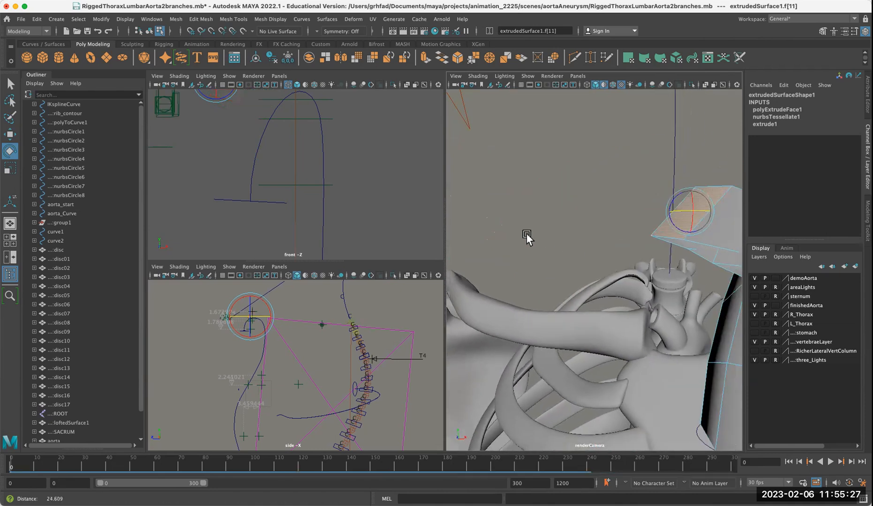
key(bracketleft)
key(bracketleft)
key(bracketleft)
key(bracketleft)
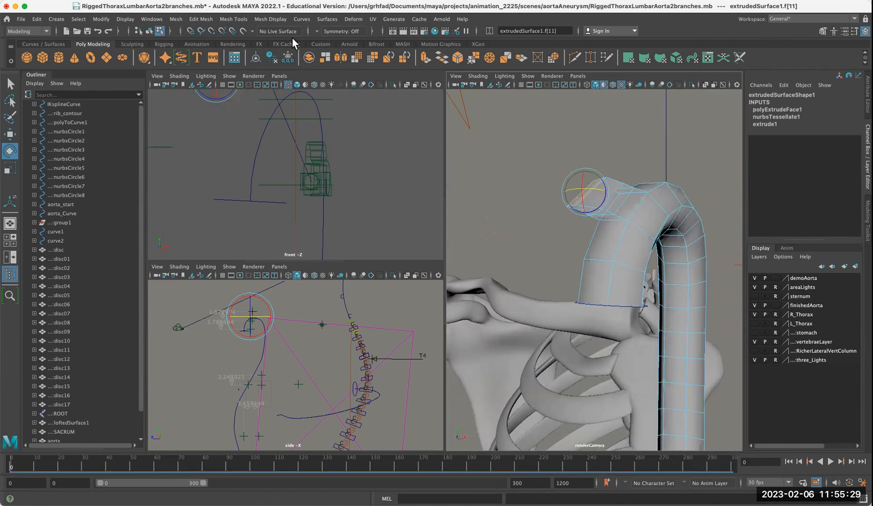
click(237, 19)
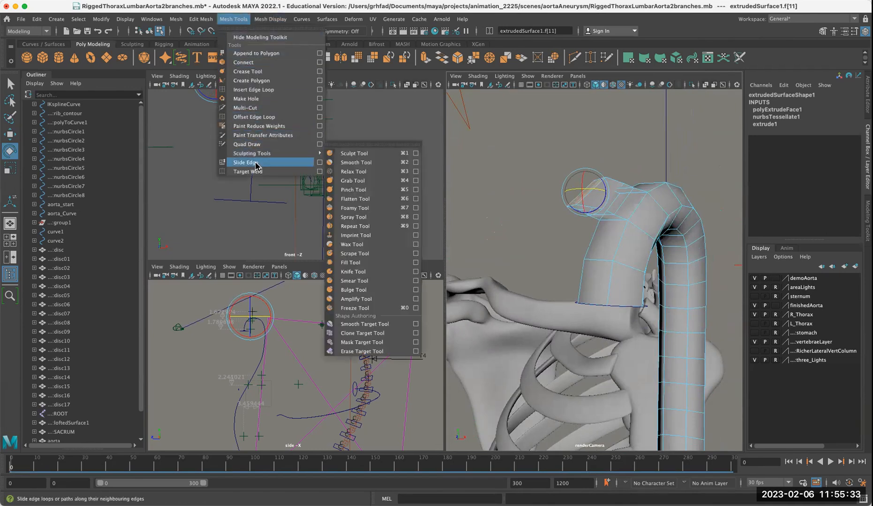
click(253, 90)
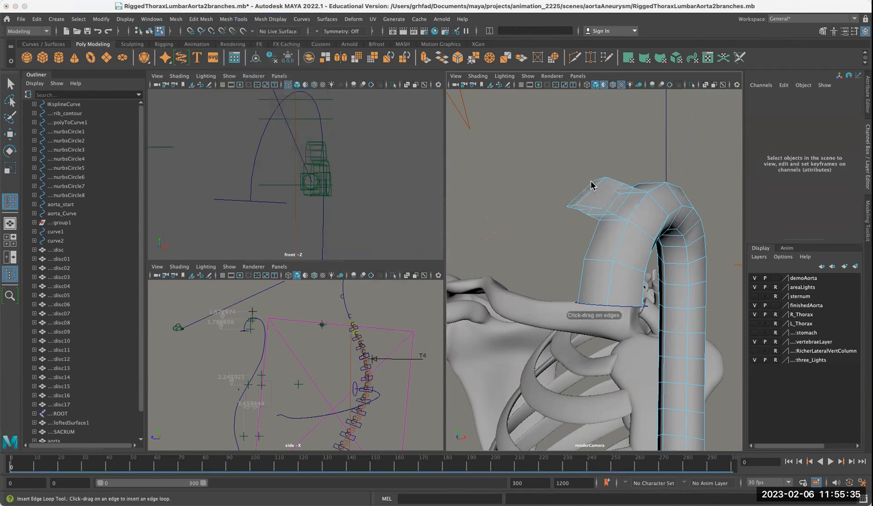
click(577, 205)
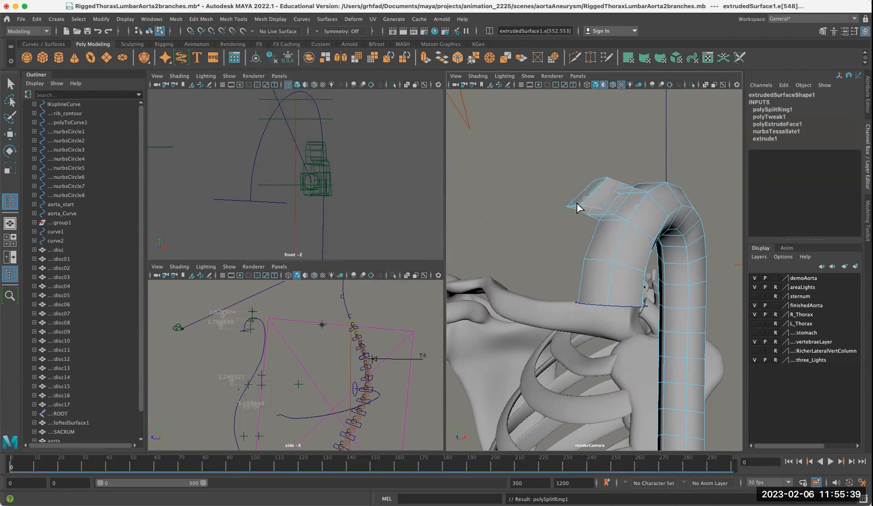
Preview the aorta mesh smoothed in object mode and examine the branch from several angles
key(3)
alt+right_drag(526, 198, 613, 189)
alt+middle_drag(614, 188, 533, 183)
alt+right_drag(533, 183, 575, 187)
alt+drag(554, 182, 558, 182)
right_drag(606, 203, 610, 235)
click(607, 211)
click(610, 213)
alt+drag(610, 218, 631, 210)
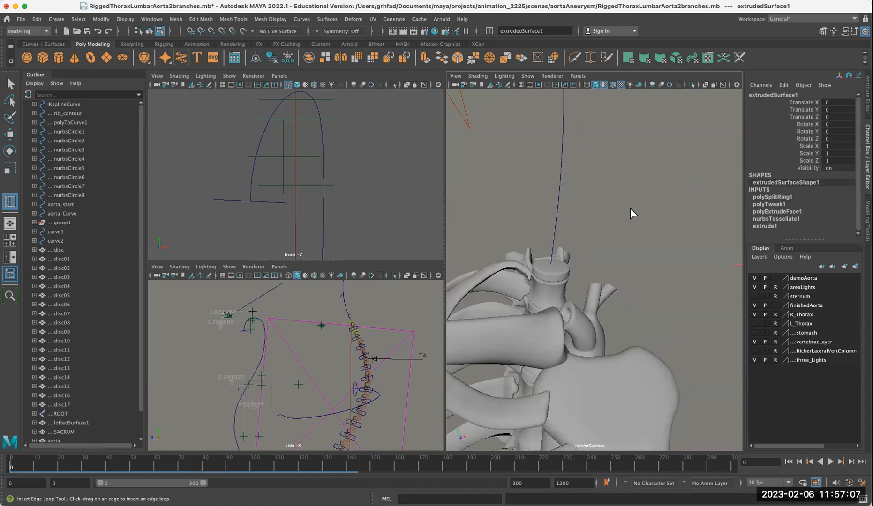
alt+middle_drag(630, 208, 486, 229)
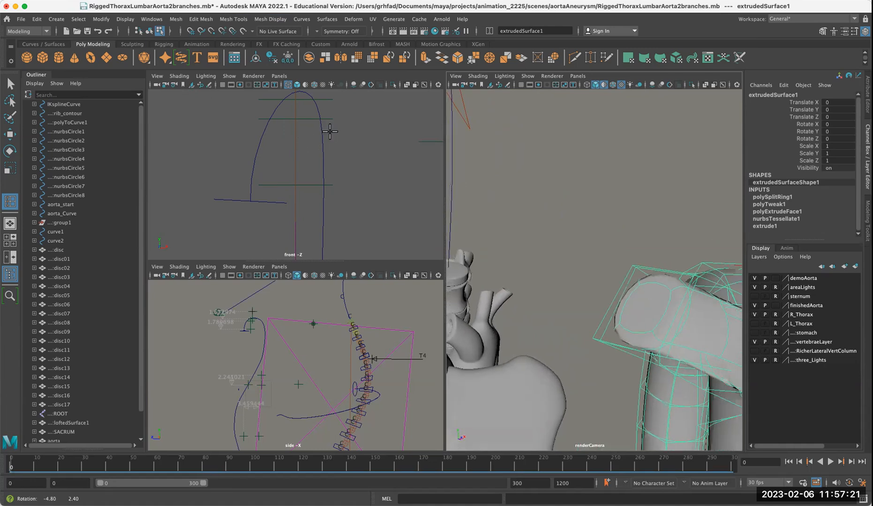
right_drag(643, 275, 642, 300)
click(635, 312)
scroll(636, 312, down, 3)
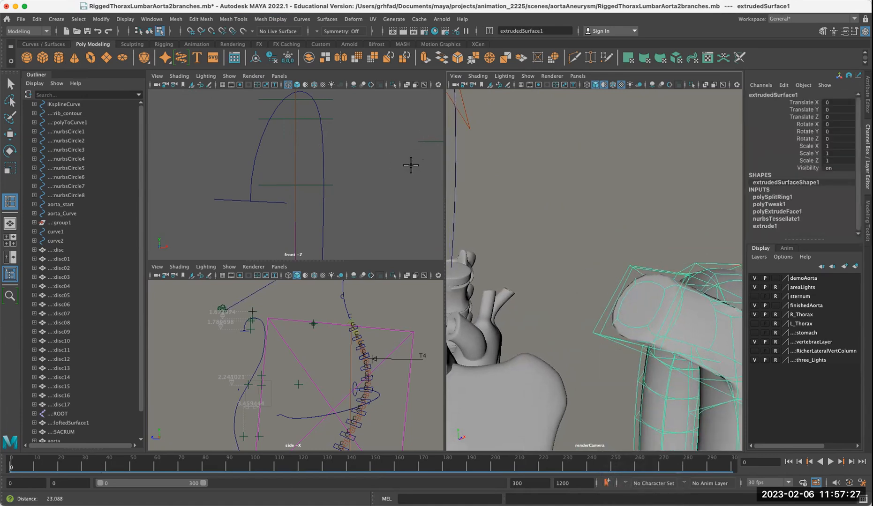
scroll(635, 313, down, 1)
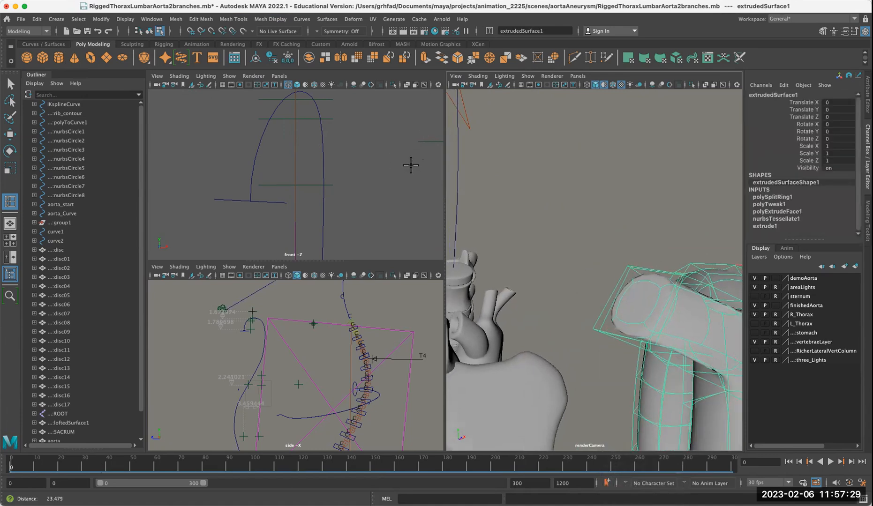
Switch the aorta tube to face mode and select a face on its descending section with the Select tool
alt+drag(410, 165, 372, 170)
alt+right_drag(372, 171, 408, 184)
alt+drag(409, 183, 417, 176)
alt+middle_drag(417, 176, 134, 122)
alt+drag(135, 122, 373, 173)
alt+middle_drag(373, 173, 338, 175)
alt+drag(339, 175, 386, 172)
right_drag(384, 173, 383, 173)
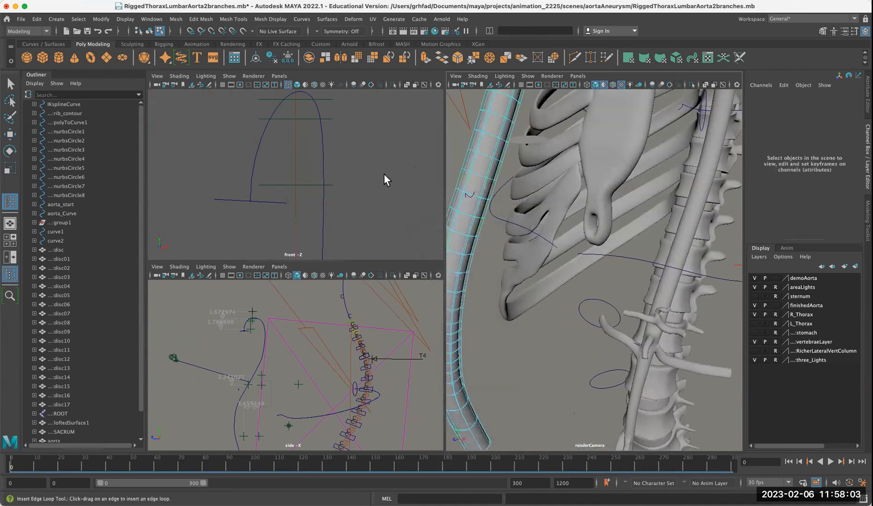
click(470, 211)
right_drag(470, 210, 470, 235)
click(10, 83)
click(471, 205)
alt+drag(326, 191, 384, 212)
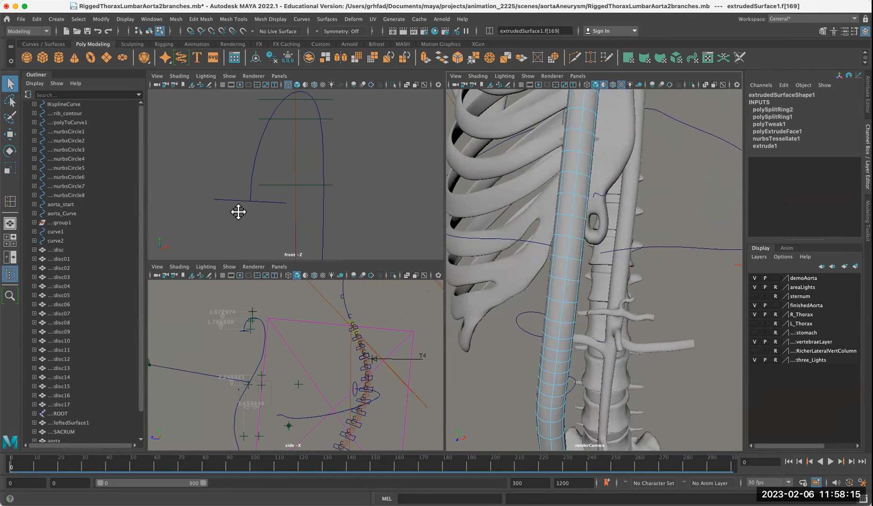
Show polygons with smooth shading in the front view and frame the descending aorta there
click(229, 76)
click(262, 160)
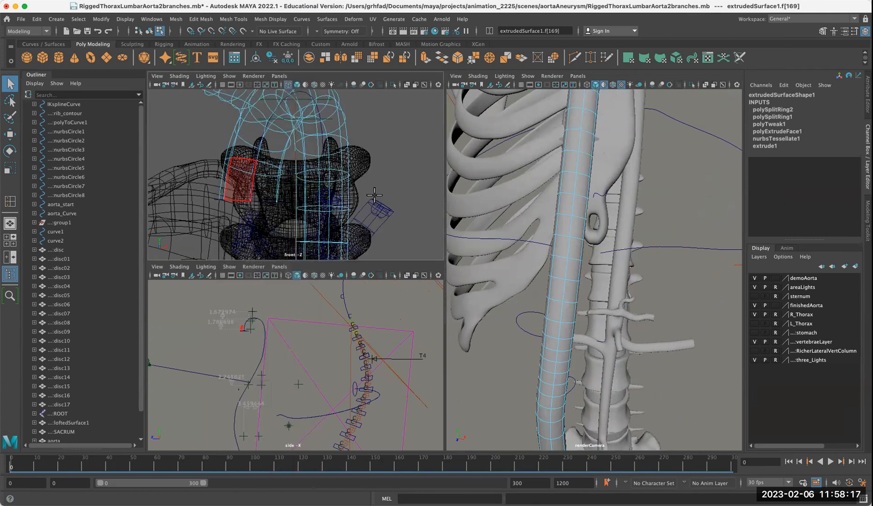
click(206, 75)
mouse_move(180, 76)
click(199, 101)
alt+right_drag(318, 226, 285, 221)
alt+middle_drag(285, 221, 86, 113)
scroll(259, 187, down, 10)
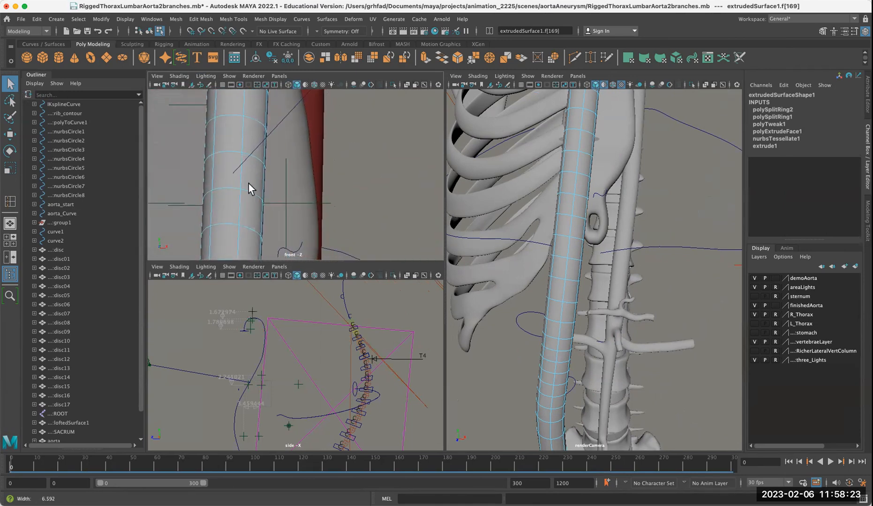
Draw a wavy curve running sideways away from the descending aorta in the front view with the CV Curve Tool
click(57, 19)
mouse_move(77, 89)
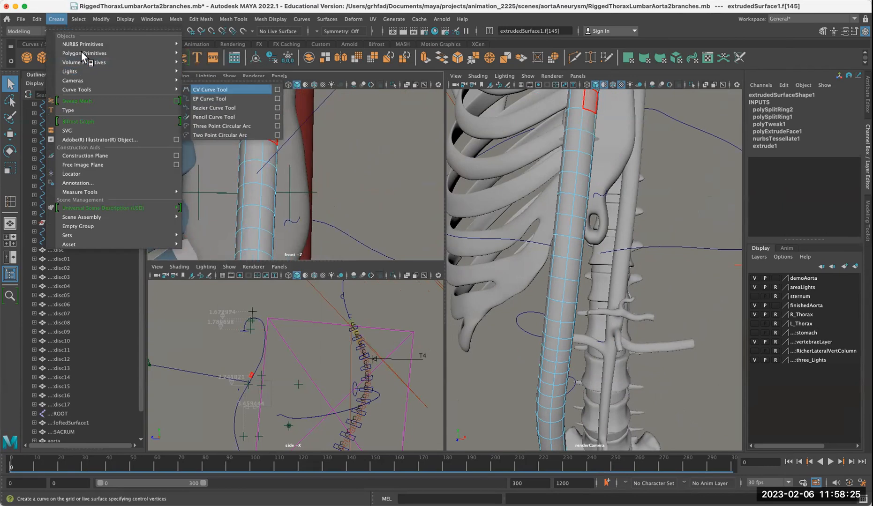
click(211, 89)
click(331, 133)
click(366, 158)
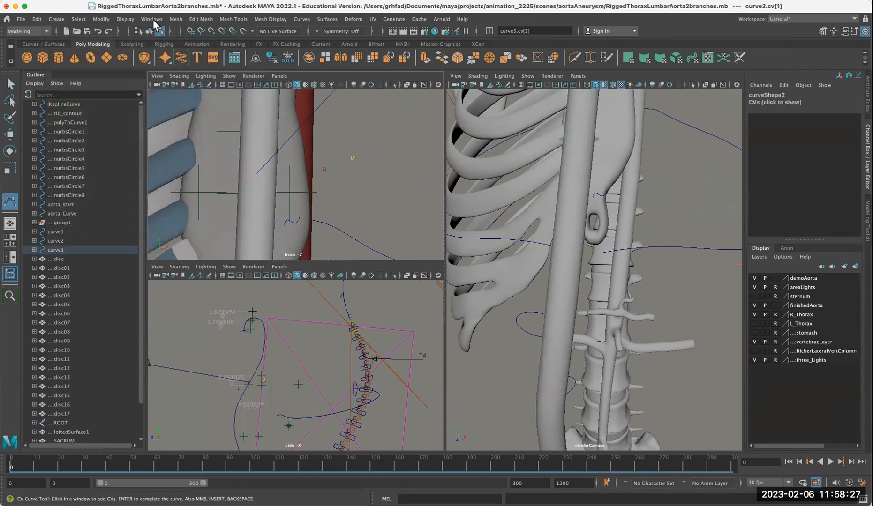
key(super+z)
key(super+z)
key(super+z)
key(super+z)
key(super+z)
key(super+z)
key(super+z)
key(super+z)
key(super+z)
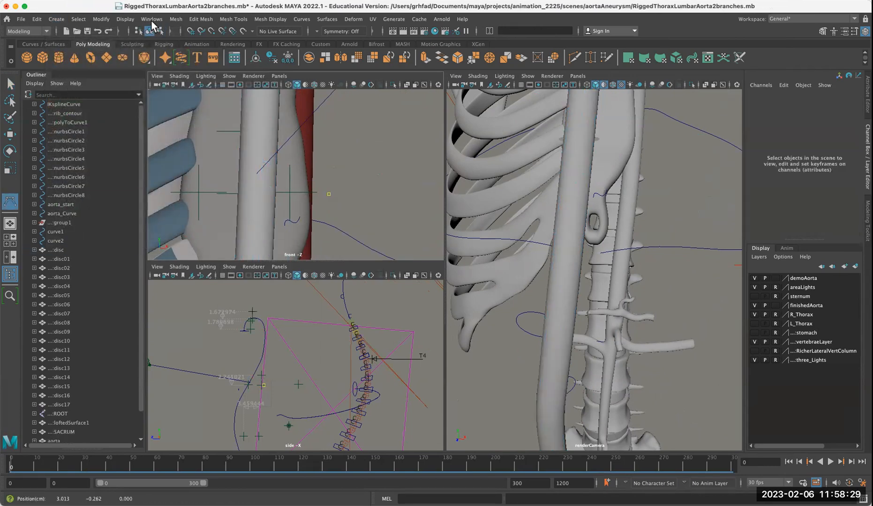
Center the new curve's pivot and move the curve along X towards the aorta, to Translate X -2.256
key(w)
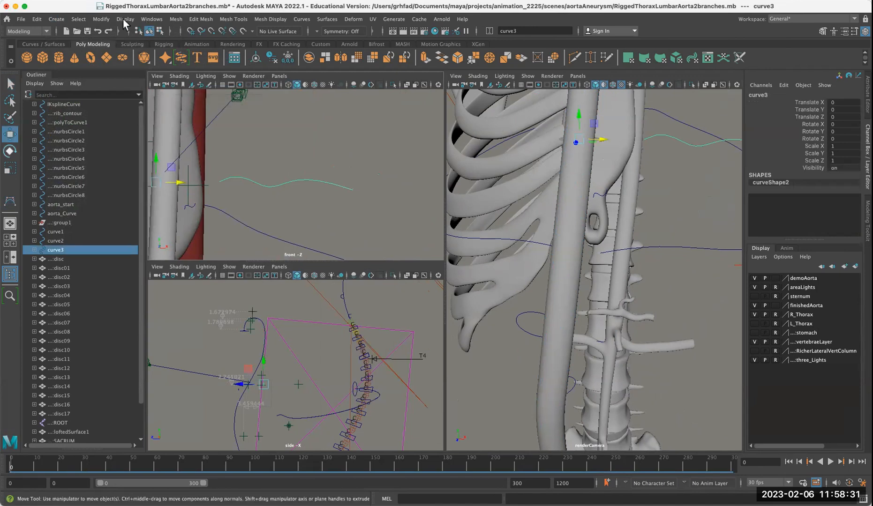
click(92, 18)
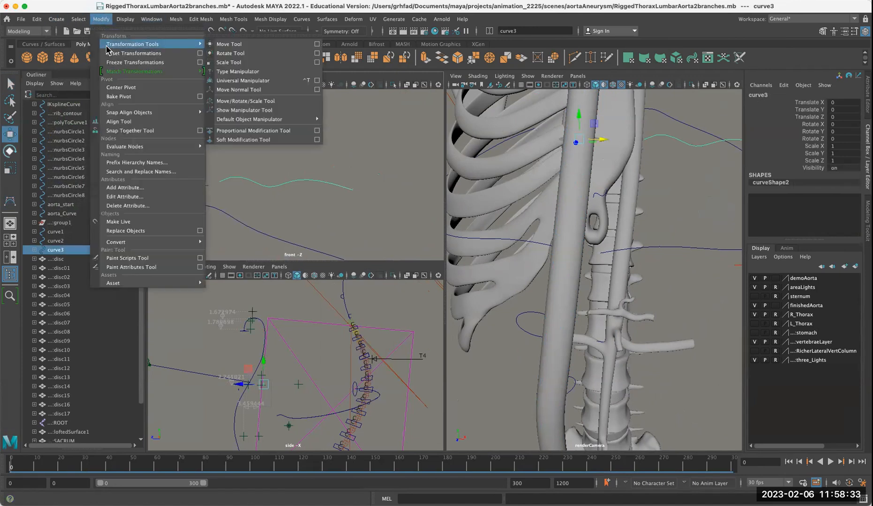
click(112, 88)
drag(255, 172, 264, 193)
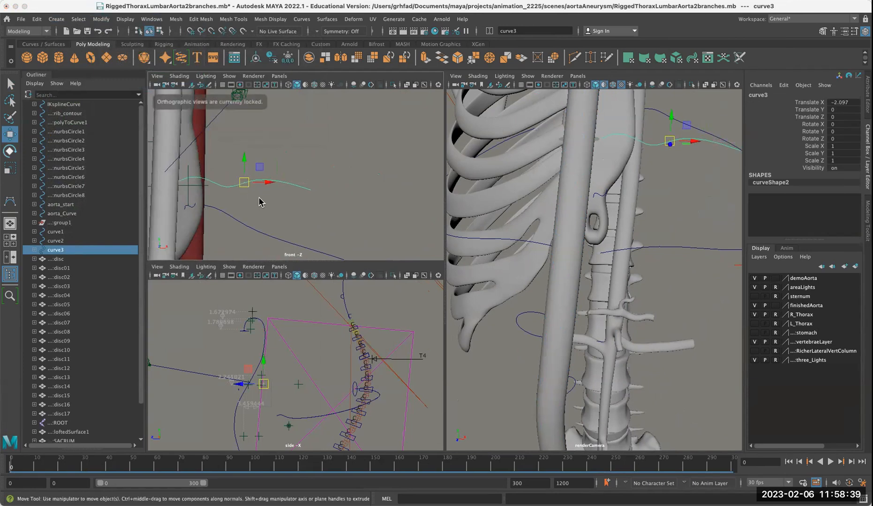
mouse_move(262, 195)
middle_down()
mouse_move(276, 181)
mouse_move(253, 204)
middle_up()
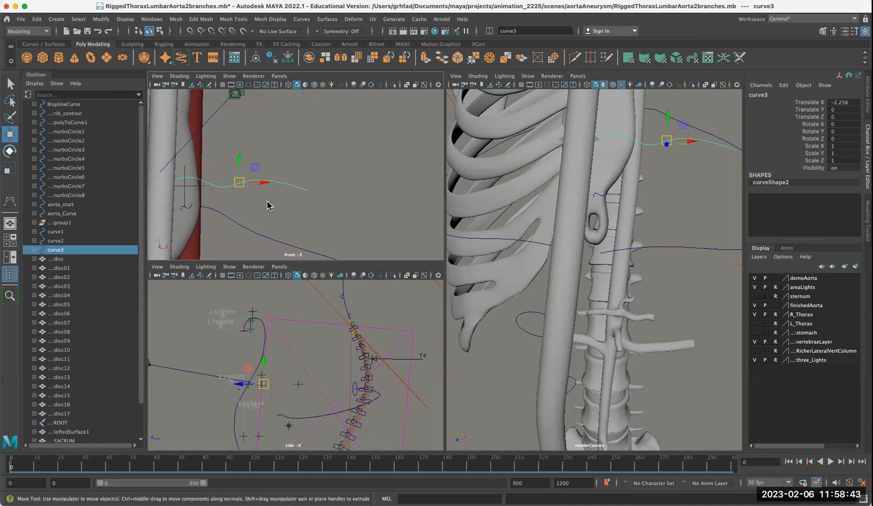
Enlarge the render camera view and move the curve along Z to 3.256 so it starts at the aorta tube
key(space)
key(space)
key(space)
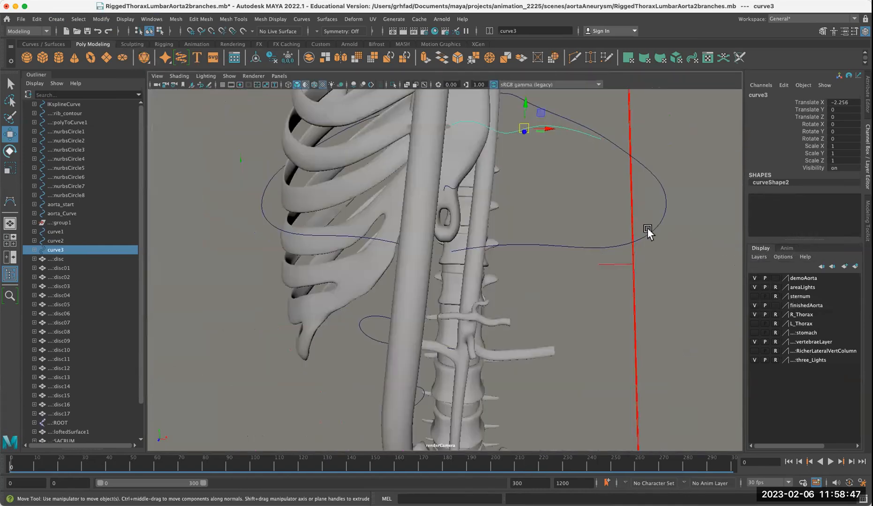
alt+drag(566, 223, 436, 208)
drag(391, 188, 308, 183)
Select the face of the aorta tube where the new curve starts, using face mode
click(291, 191)
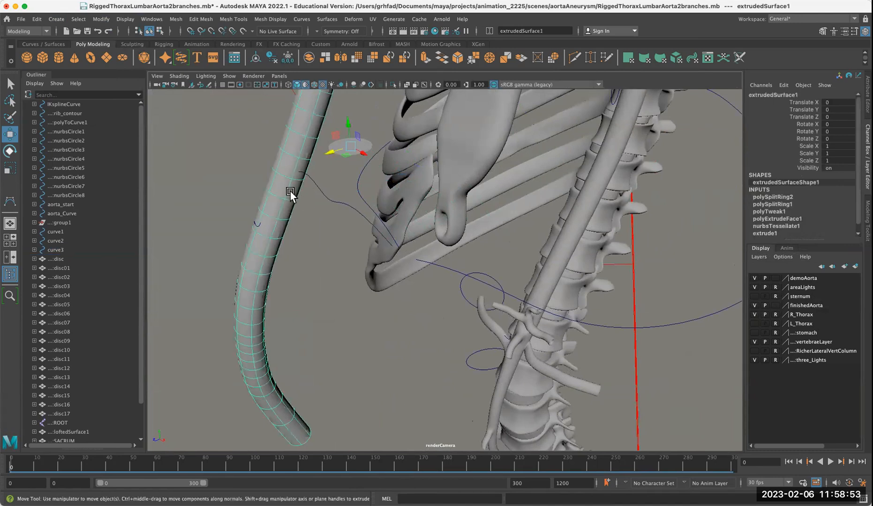
right_drag(297, 187, 295, 214)
click(301, 170)
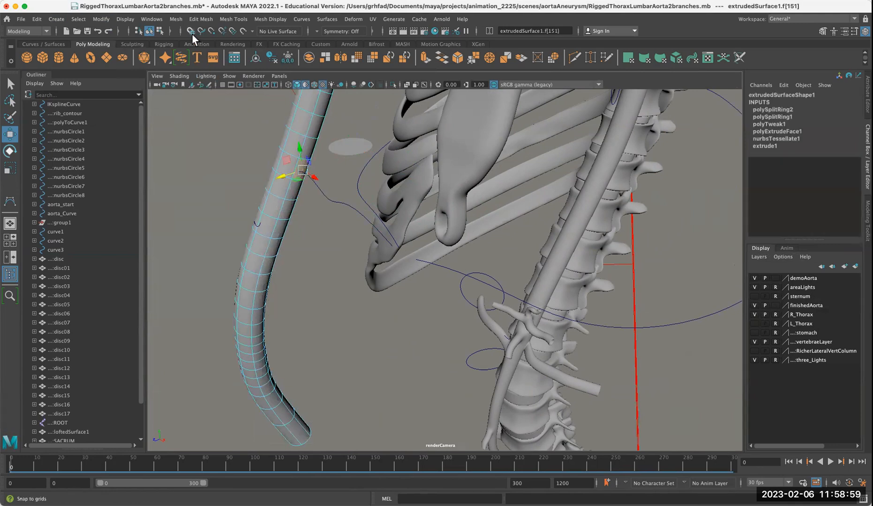
key(q)
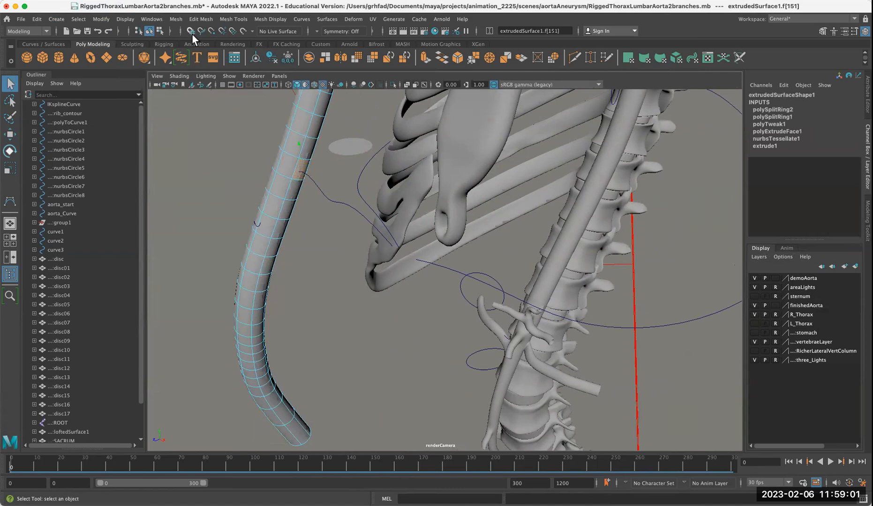
Extrude the selected face along the new curve with Curve set to Selected, Divisions 1 and Taper 1
click(198, 19)
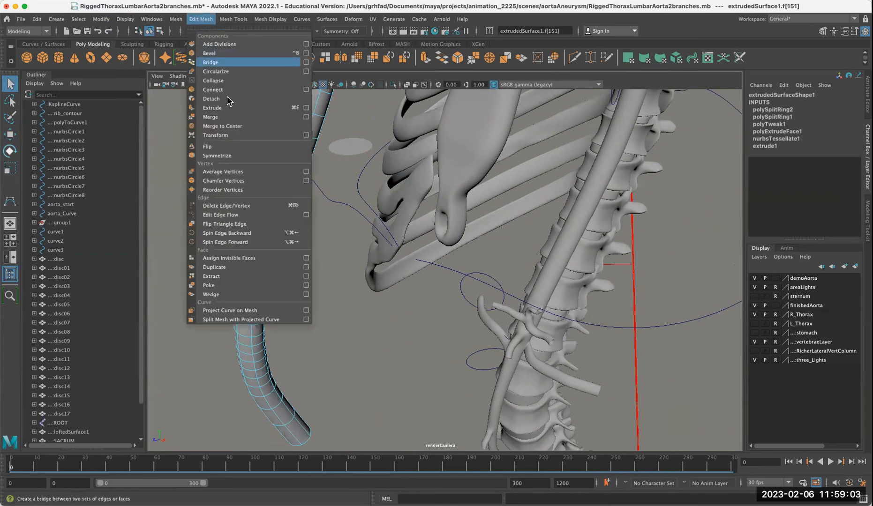
click(305, 108)
drag(315, 59, 198, 12)
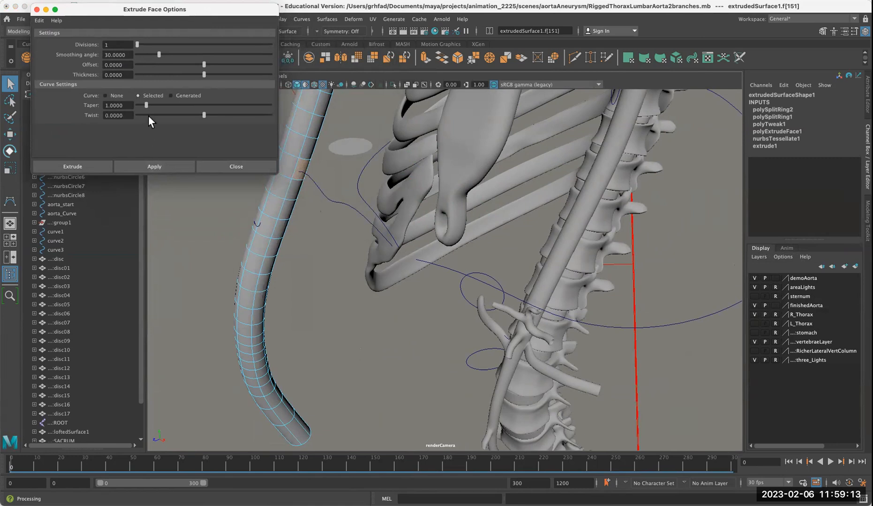
click(319, 222)
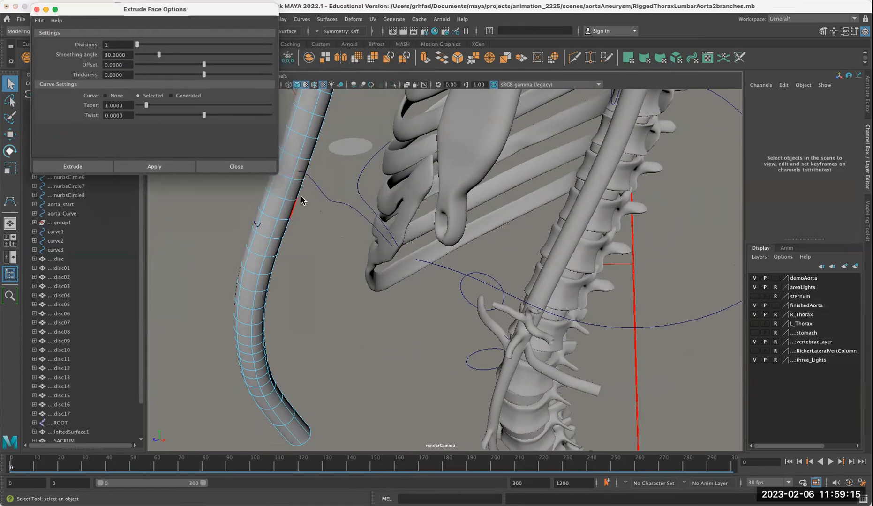
click(300, 166)
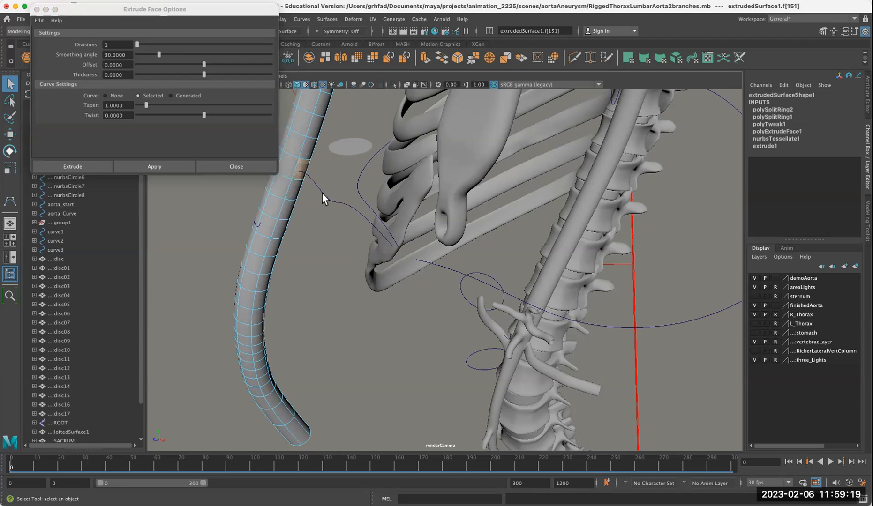
click(322, 194)
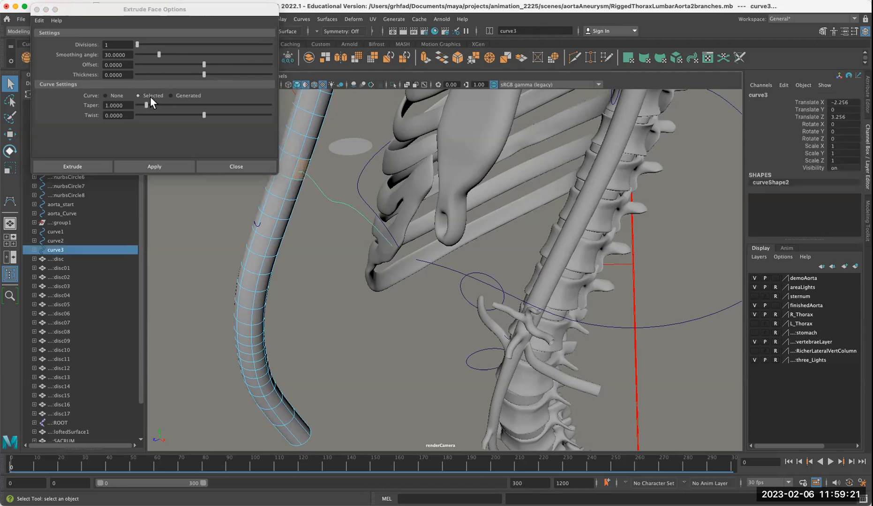
click(93, 166)
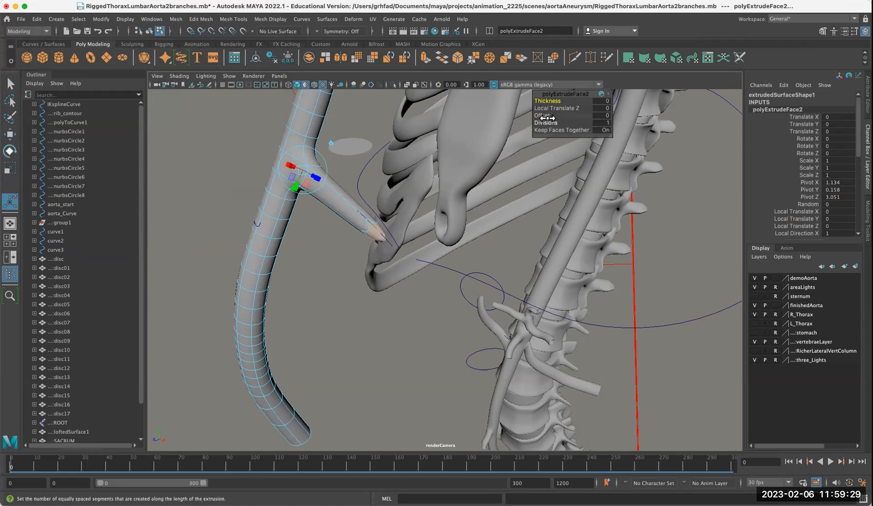
Set the face extrusion's Divisions to 9 so the branch follows the curve
drag(546, 122, 587, 122)
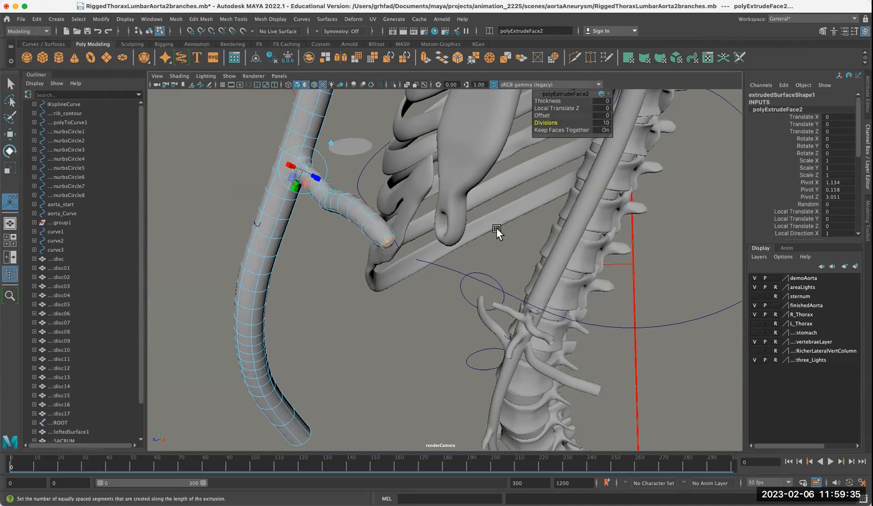
alt+drag(349, 311, 398, 308)
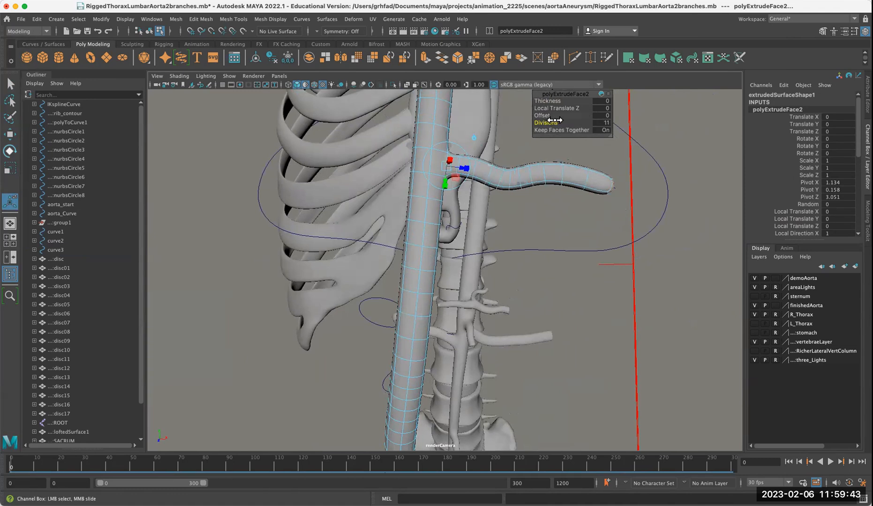
drag(547, 119, 563, 119)
drag(559, 119, 546, 118)
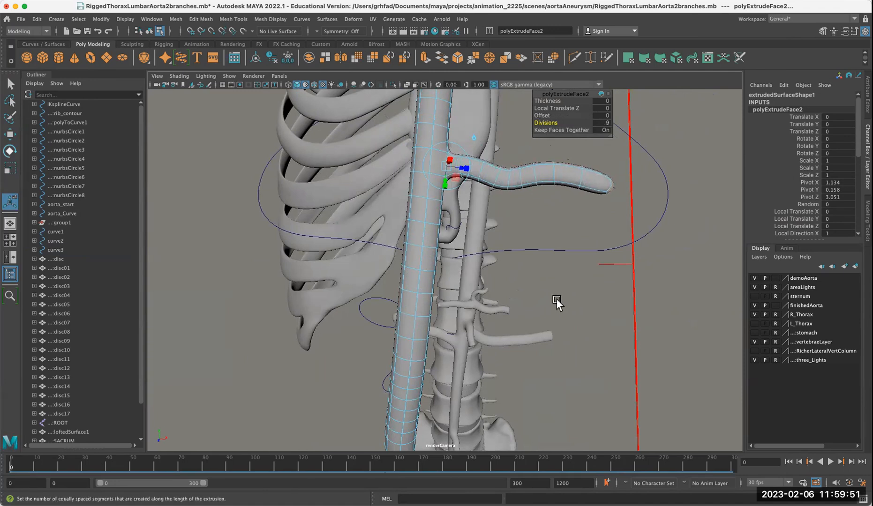
Show the multi-view layout beside the render camera and hide polygons in the front view
key(space)
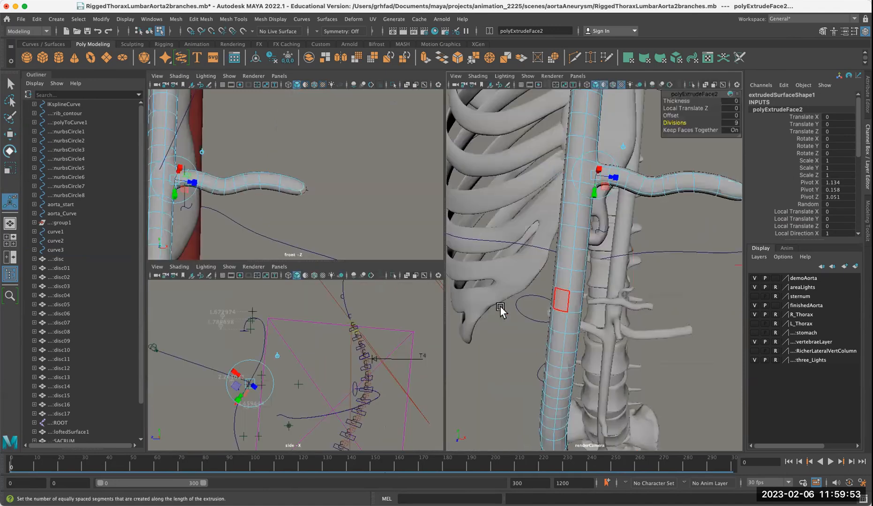
click(230, 80)
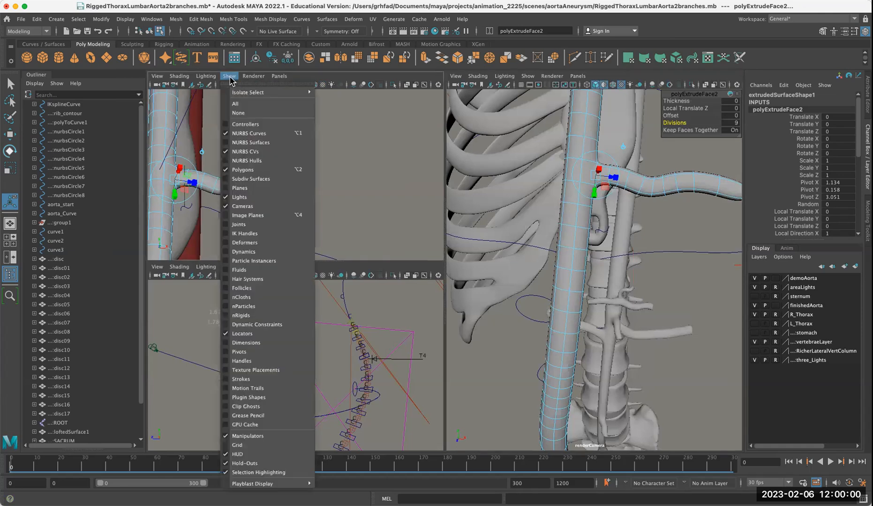
click(252, 170)
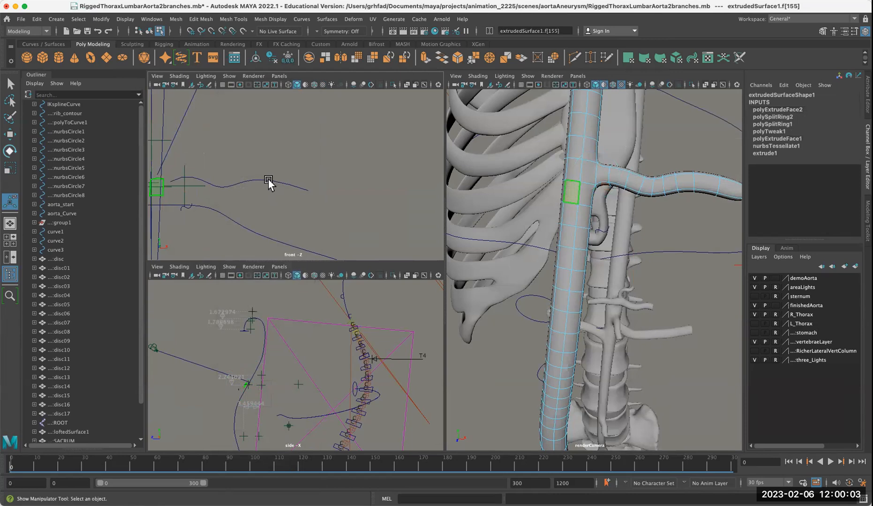
In the front view, move the branch curve's second-to-last control vertex up to Y about 1.42 to bend the branch
right_drag(272, 181, 242, 182)
click(286, 184)
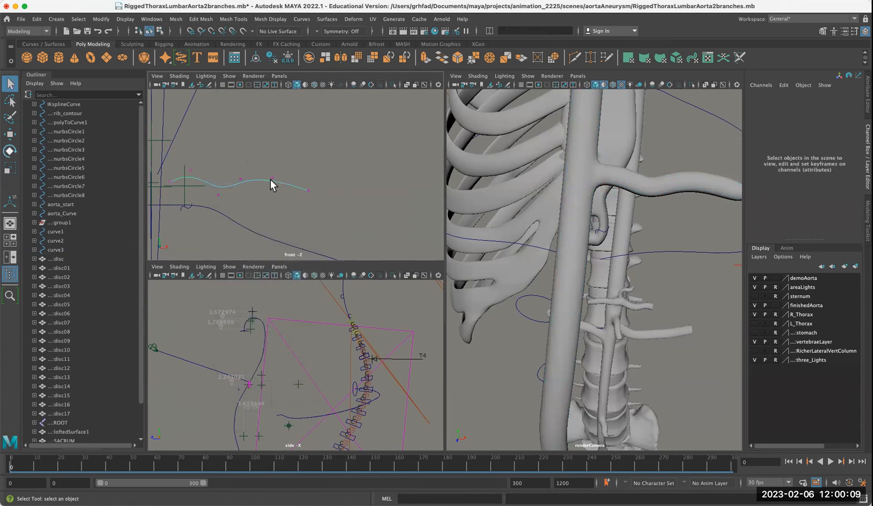
click(272, 179)
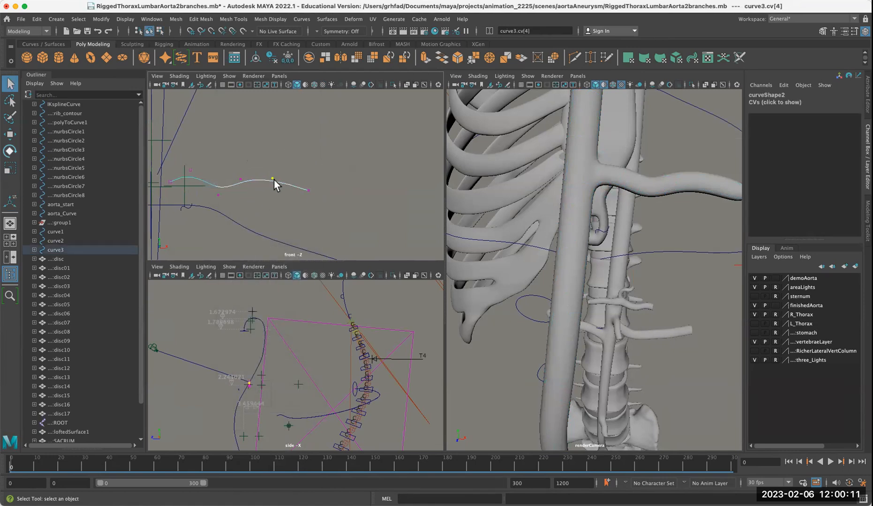
key(w)
mouse_move(272, 152)
mouse_down()
mouse_move(273, 140)
mouse_move(273, 173)
mouse_move(275, 127)
mouse_move(273, 154)
mouse_up()
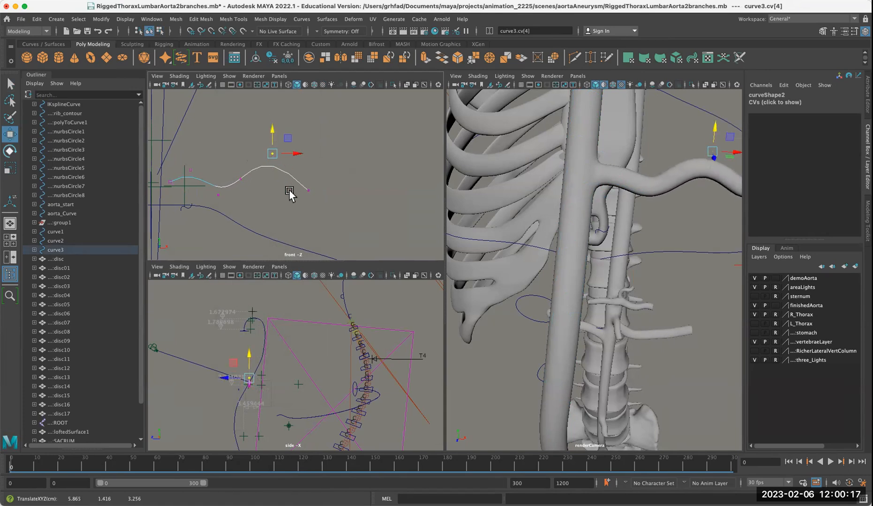
Shift the branch curve's second-to-last, third and second control vertices along Z so the branch also bends front to back
alt+drag(615, 242, 566, 253)
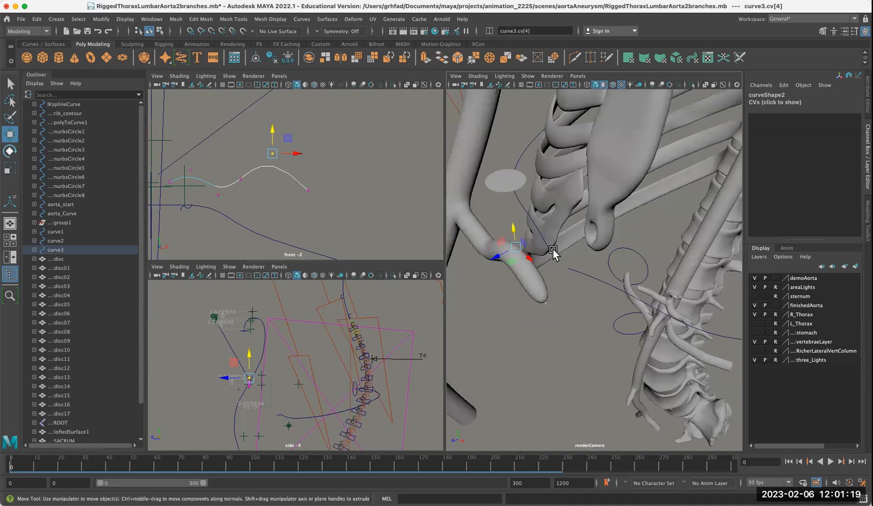
drag(496, 257, 499, 371)
key(Left)
key(Left)
middle_drag(503, 374, 486, 383)
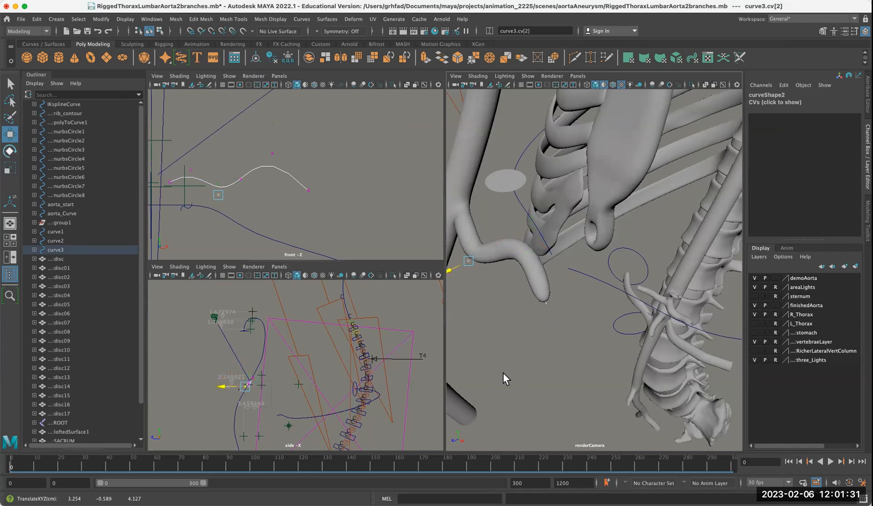
middle_drag(486, 382, 484, 383)
key(Left)
middle_drag(503, 373, 504, 374)
Examine the reshaped branch and its junction with the aorta tube from several angles and distances
alt+drag(504, 374, 503, 373)
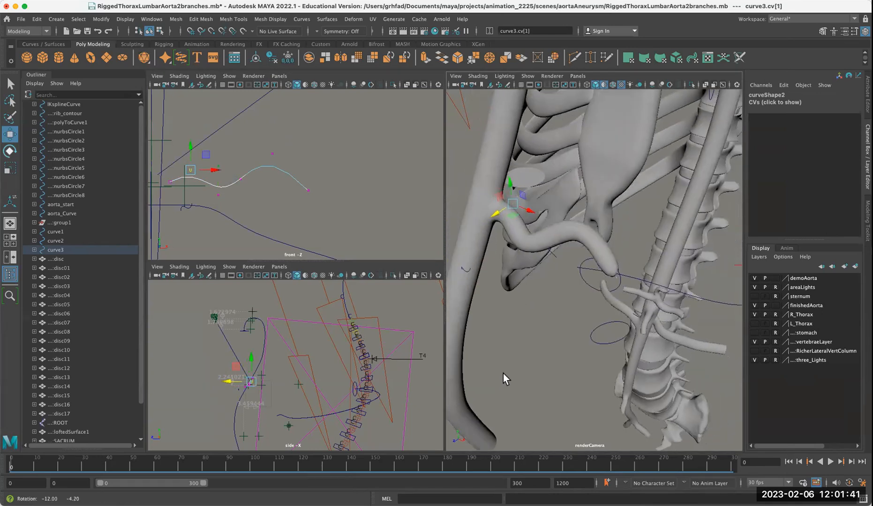
scroll(503, 373, down, 4)
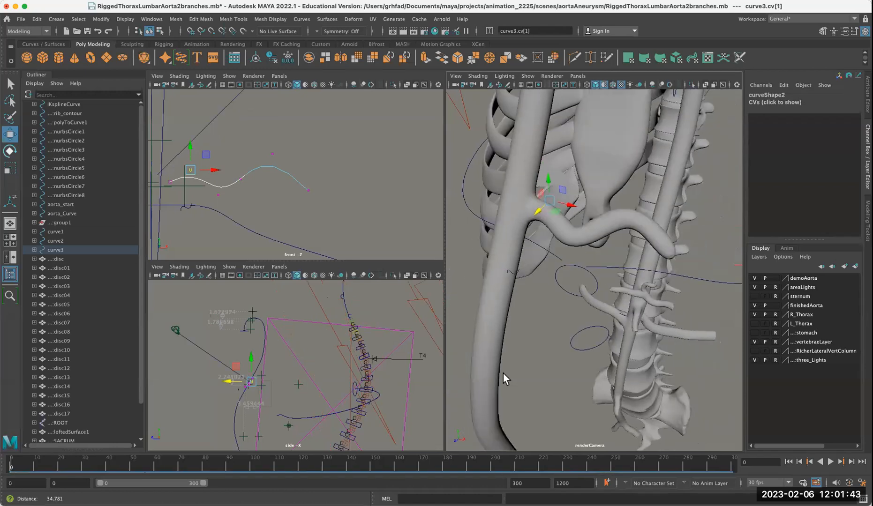
scroll(503, 374, up, 1)
scroll(503, 374, up, 6)
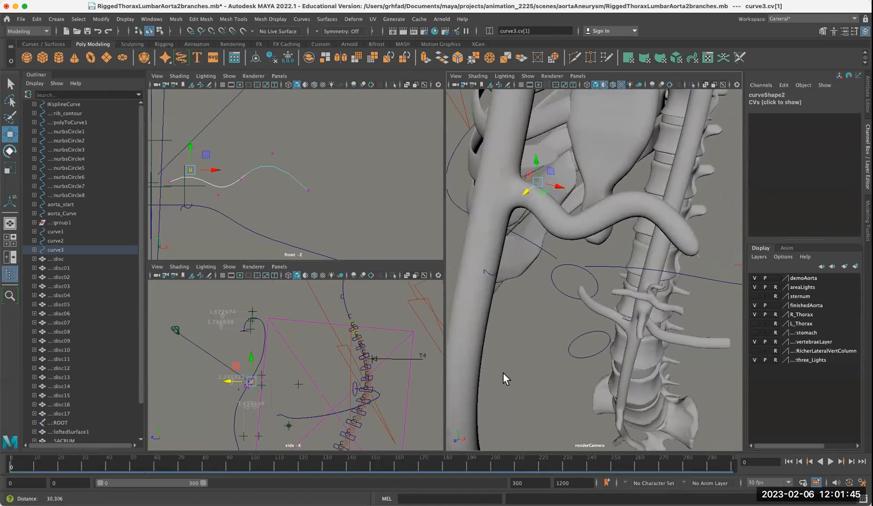
alt+drag(503, 373, 522, 374)
scroll(503, 374, up, 4)
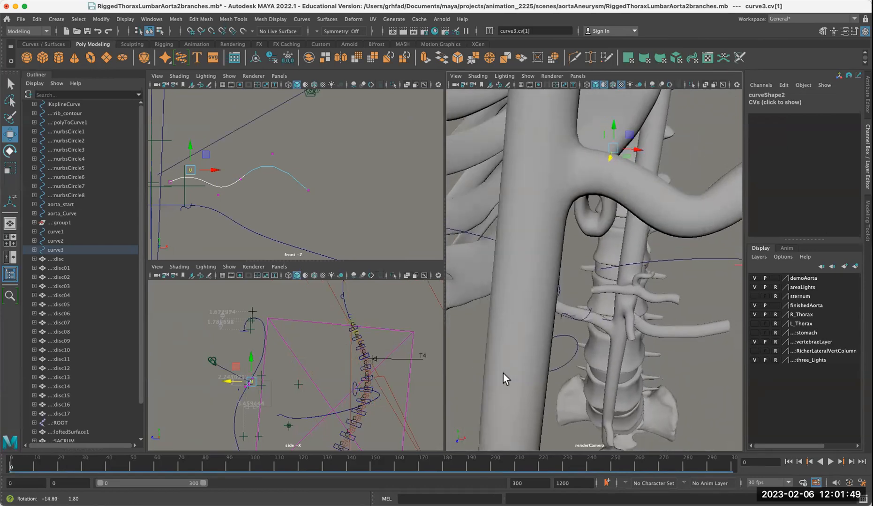
scroll(504, 373, up, 4)
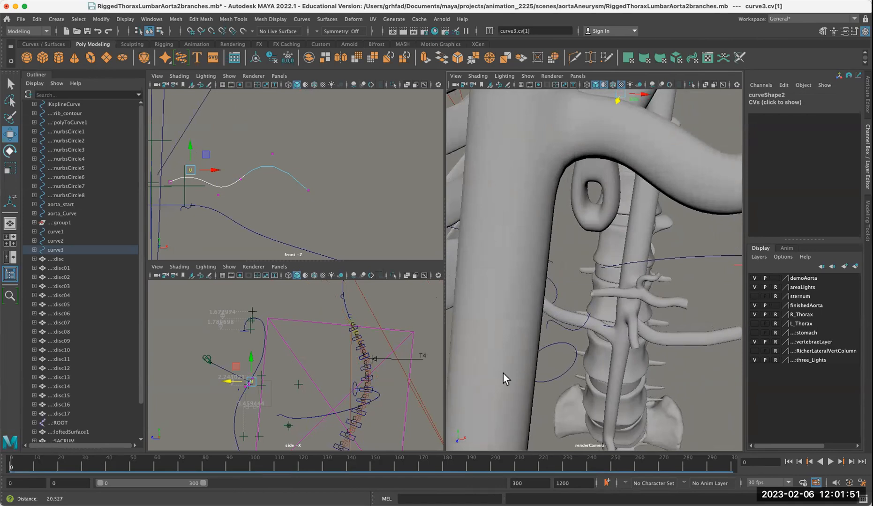
alt+middle_drag(503, 374, 499, 383)
scroll(503, 374, down, 5)
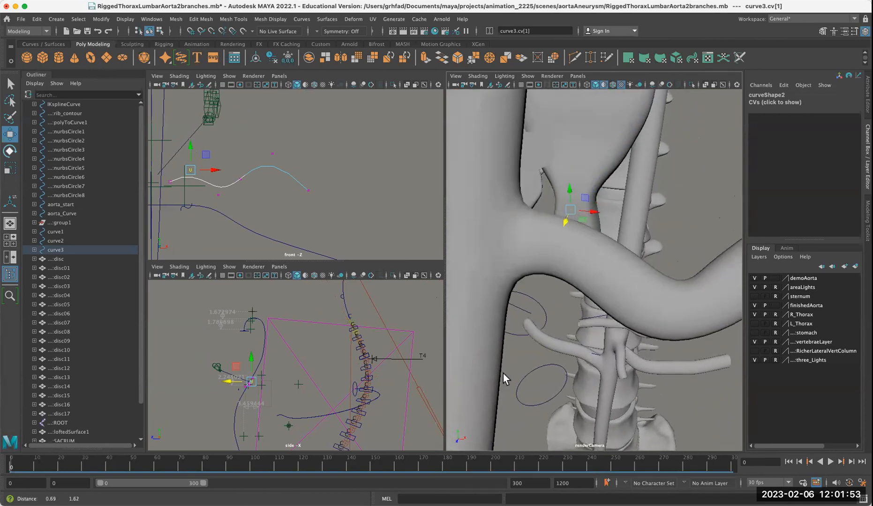
scroll(504, 374, up, 2)
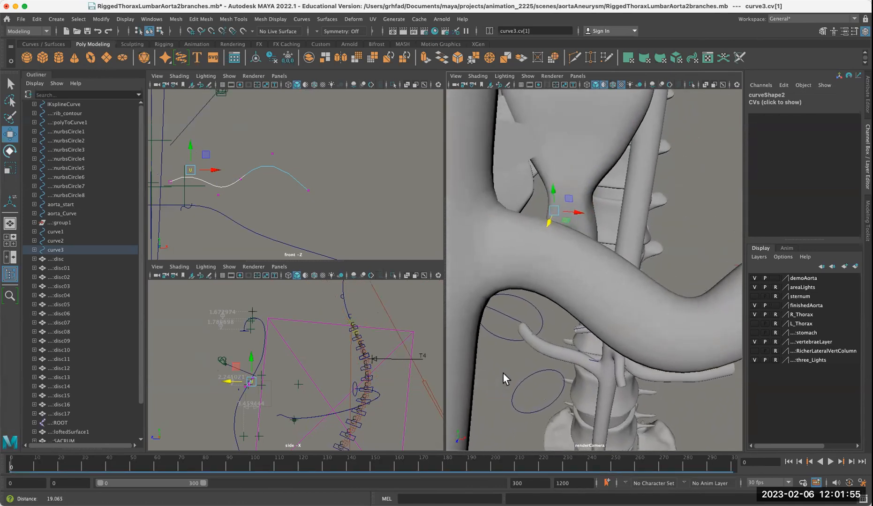
Insert an edge loop around the branch close to its junction with the aorta tube to tighten the smoothed transition
click(503, 373)
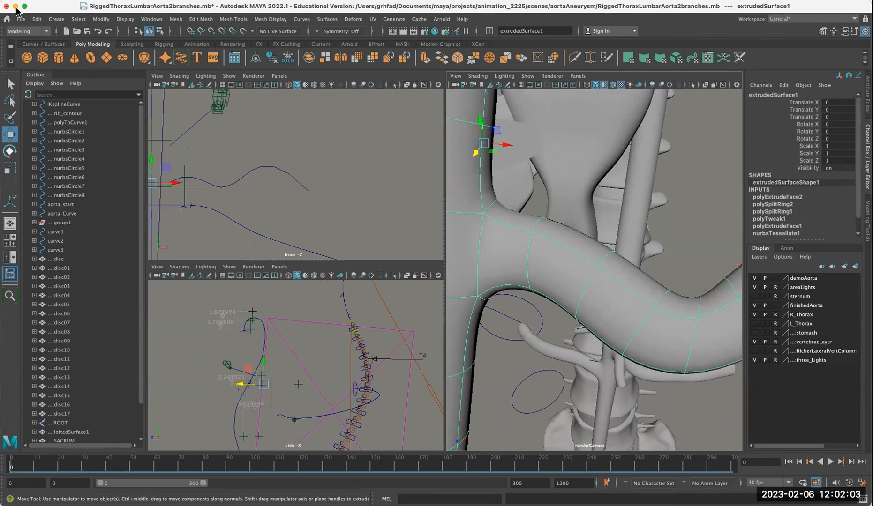
click(233, 19)
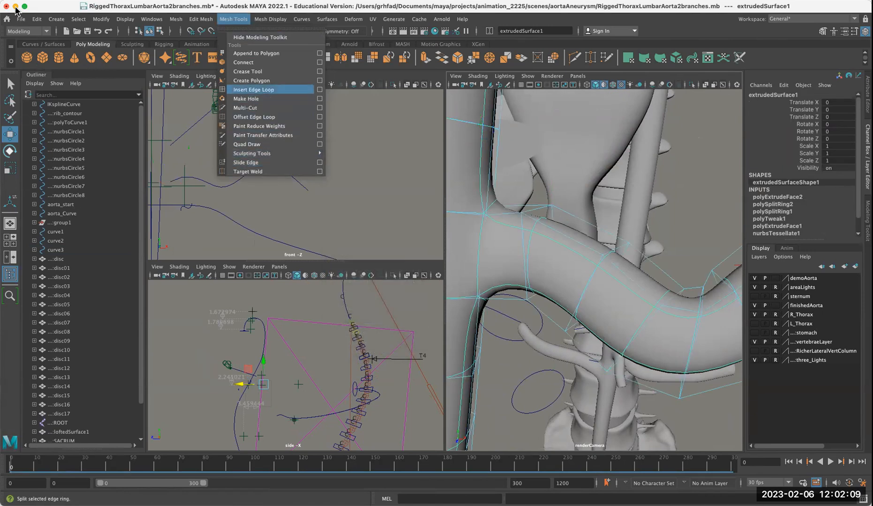
click(253, 89)
key(1)
click(489, 215)
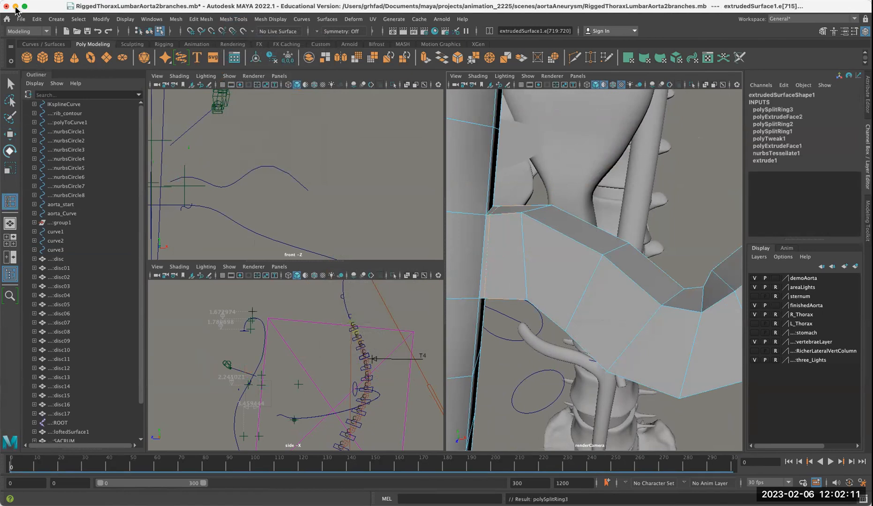
key(3)
key(q)
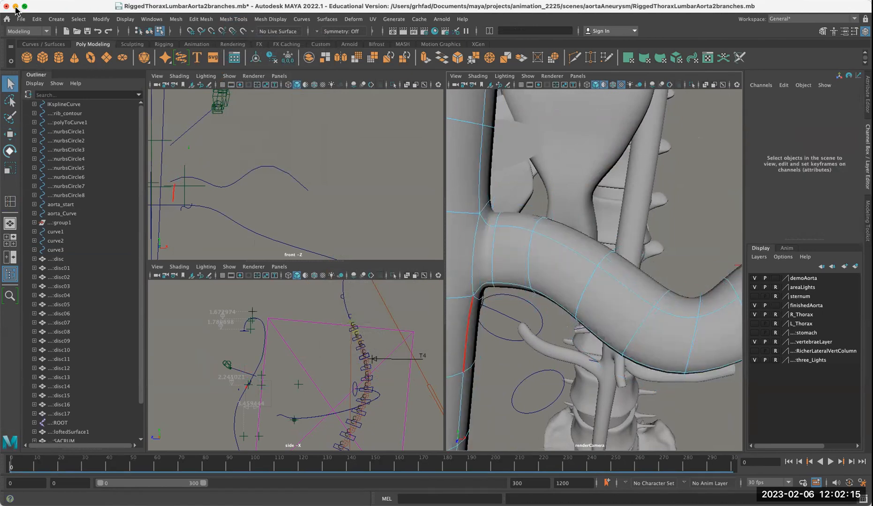
click(15, 7)
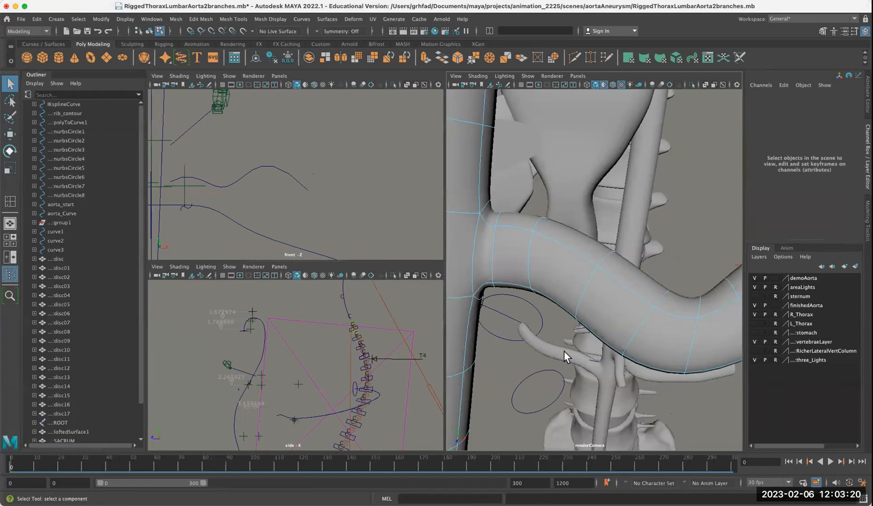
Select the end face at the tip of the branch in face mode and frame it closely
alt+drag(559, 349, 594, 317)
right_drag(594, 274, 594, 300)
click(600, 315)
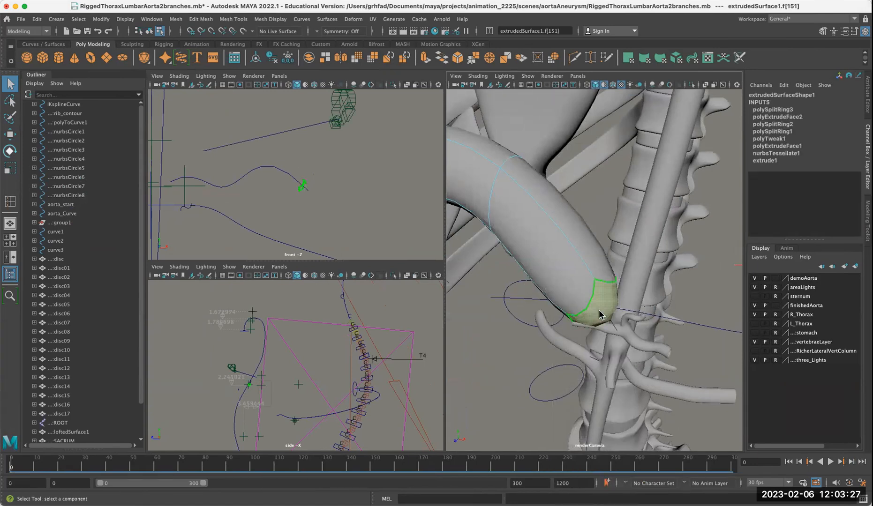
key(f)
alt+middle_drag(598, 325, 623, 370)
alt+drag(623, 370, 610, 340)
click(522, 221)
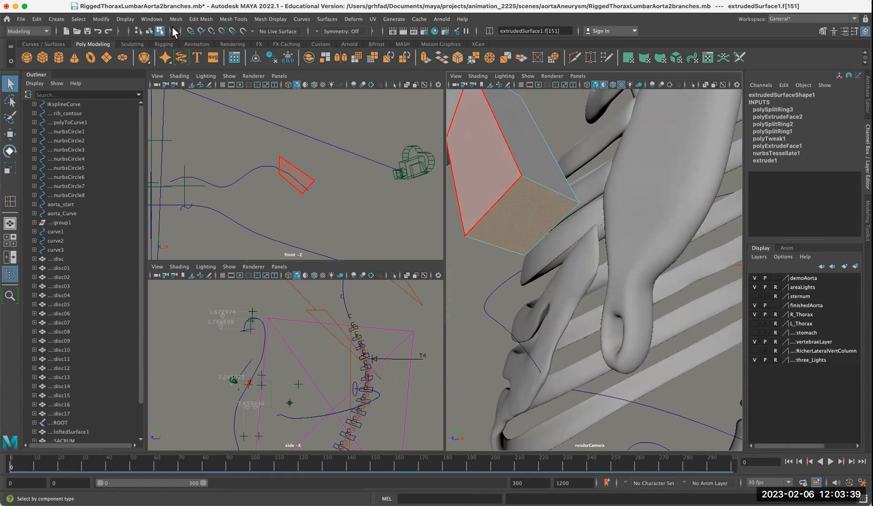
Extrude the branch's end face and scale it uniformly inward to leave a rim
click(193, 21)
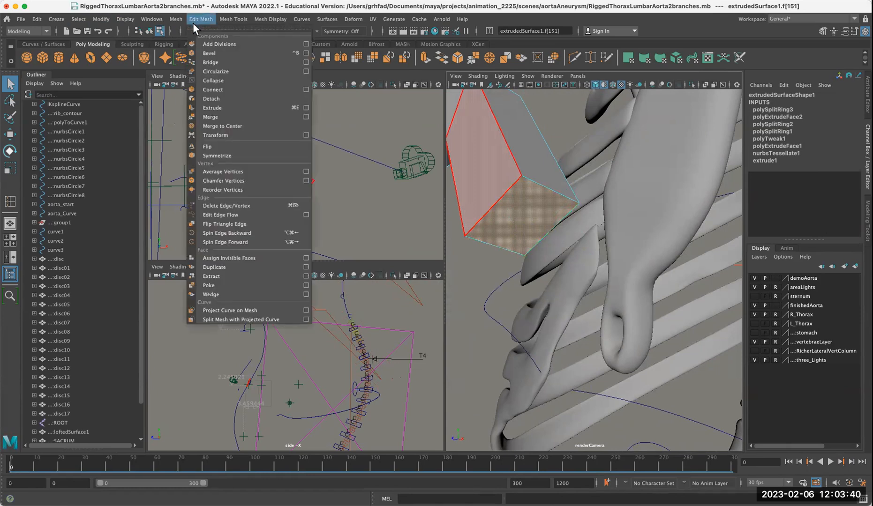
click(219, 107)
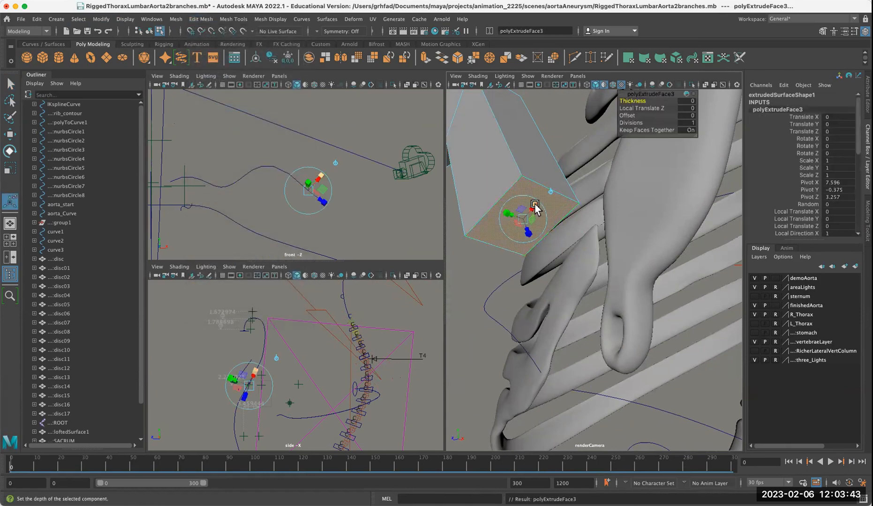
drag(525, 220, 514, 224)
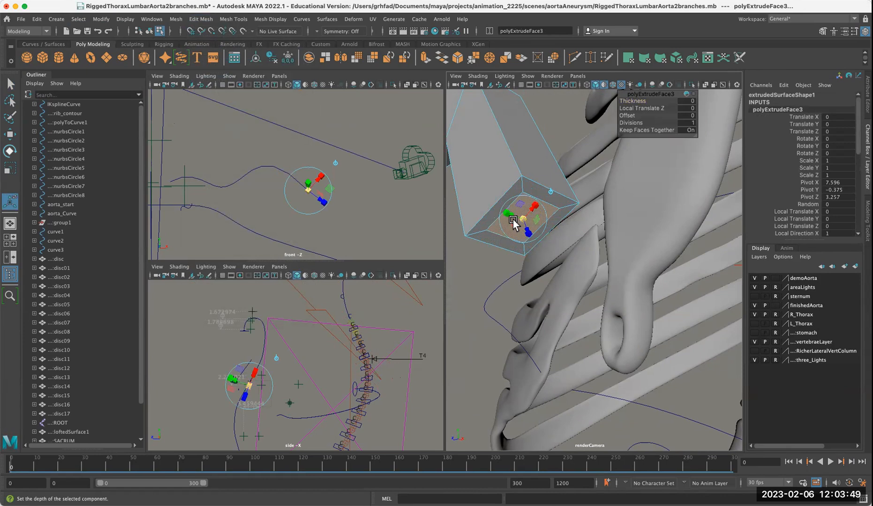
Extrude the inner end face again, push it into the branch to Local Translate Z -0.319, and preview the mesh smoothed
key(f)
key(ctrl+e)
key(ctrl+e)
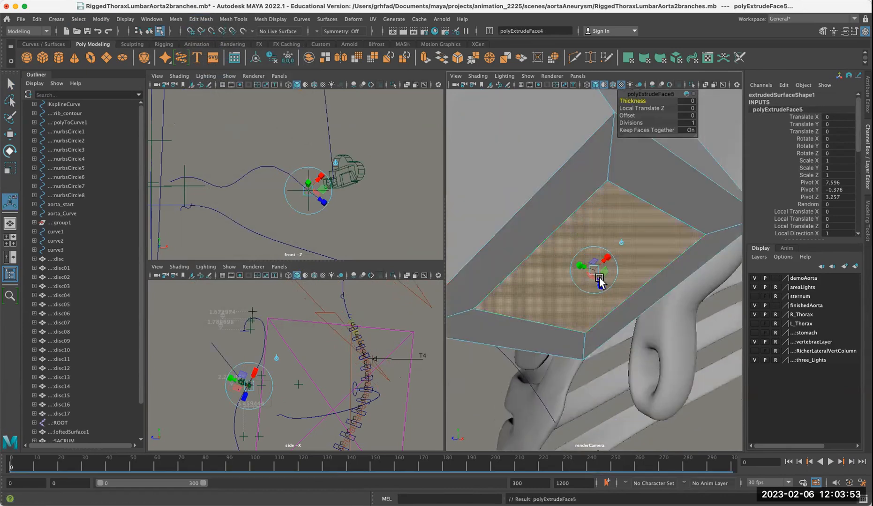
drag(599, 279, 567, 212)
key(3)
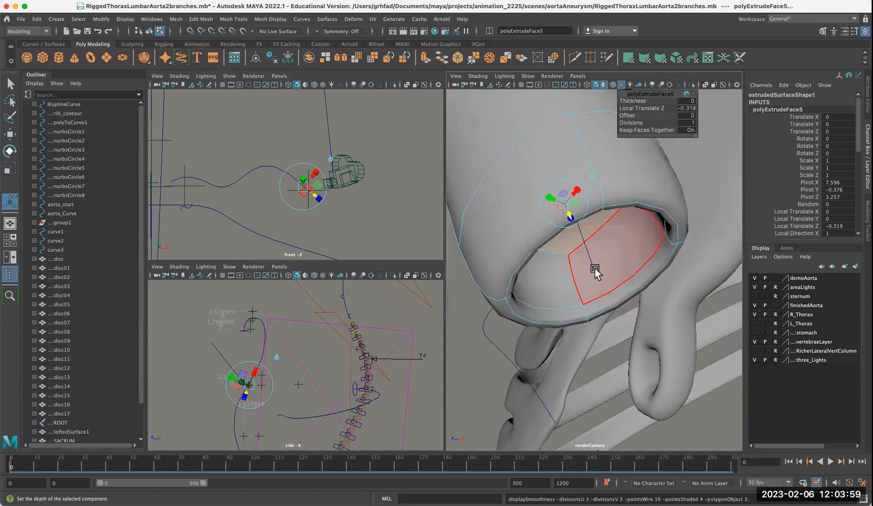
Undo the inward extrusions and the scaling of the branch's end face
alt+drag(598, 275, 647, 255)
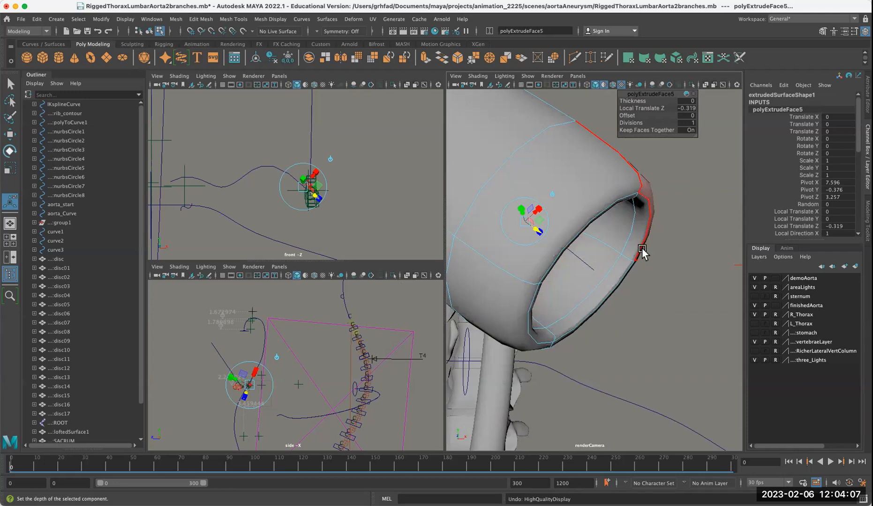
key(z)
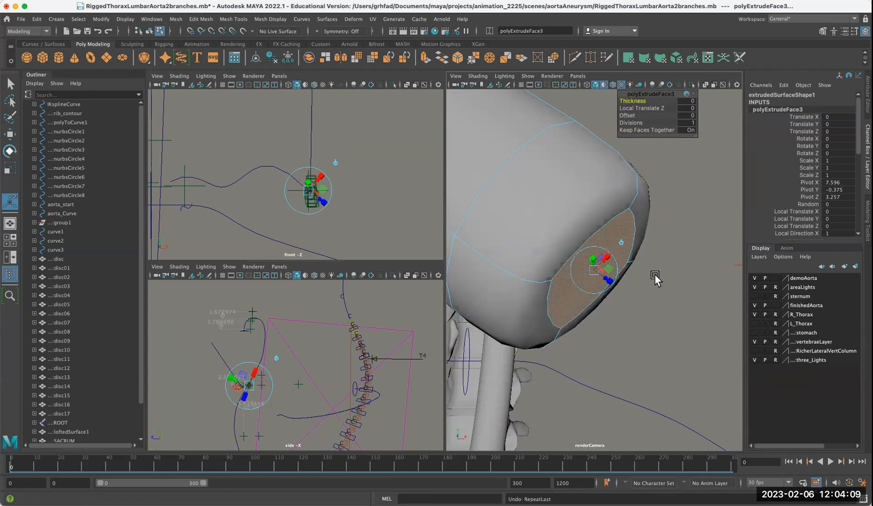
key(z)
Show the mesh unsmoothed and delete the branch's end face to open the vessel
key(1)
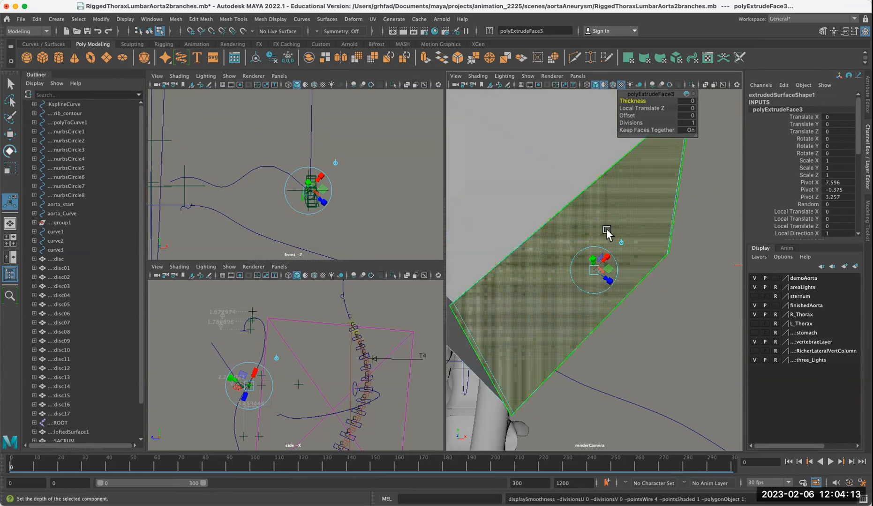
right_click(525, 205)
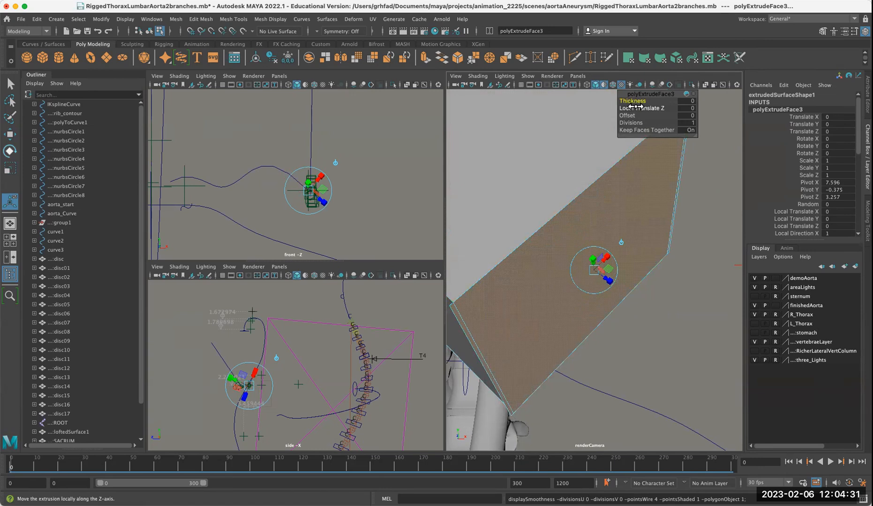
click(647, 339)
click(597, 289)
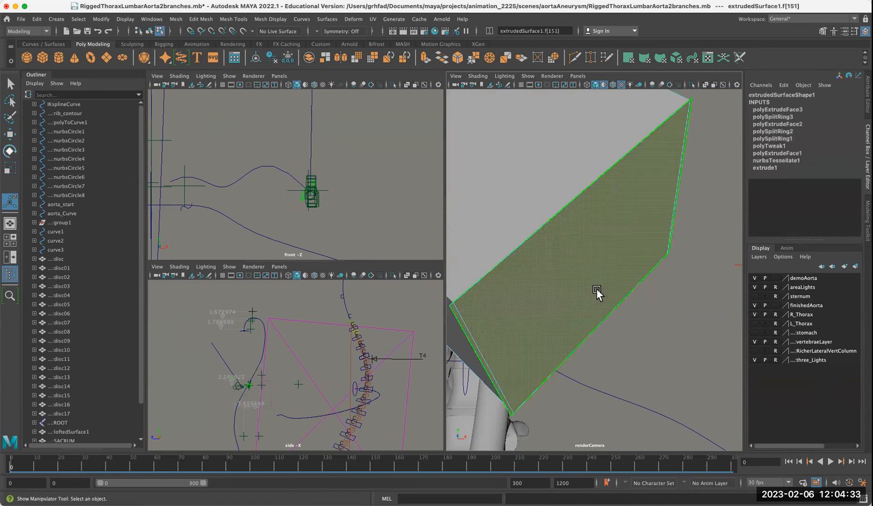
key(Delete)
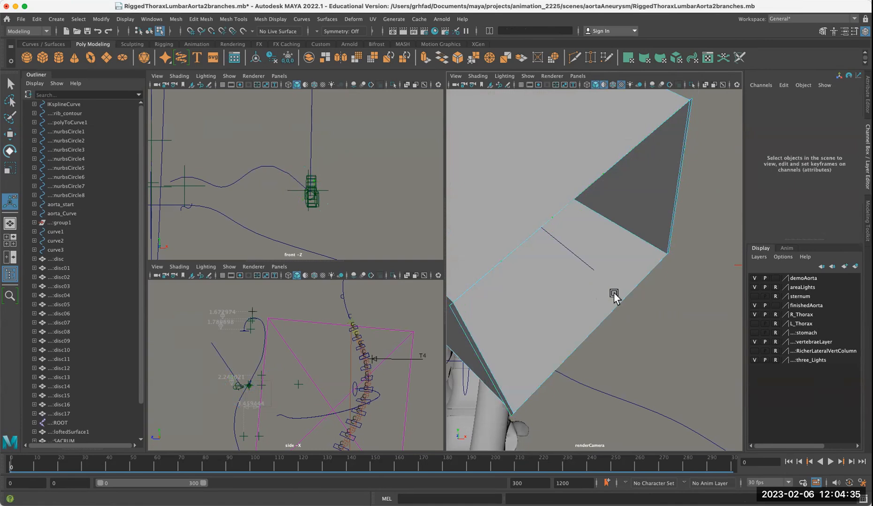
Rotate the end face of the short branch under the aortic arch and delete it to open the vessel
alt+right_drag(609, 361, 429, 294)
alt+right_drag(539, 347, 394, 283)
alt+middle_drag(395, 283, 582, 315)
alt+middle_drag(384, 346, 195, 306)
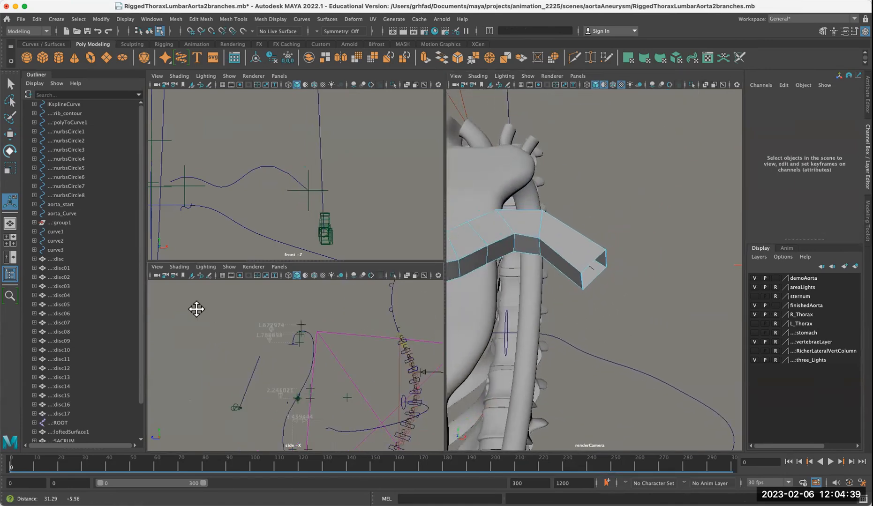
alt+drag(569, 327, 677, 281)
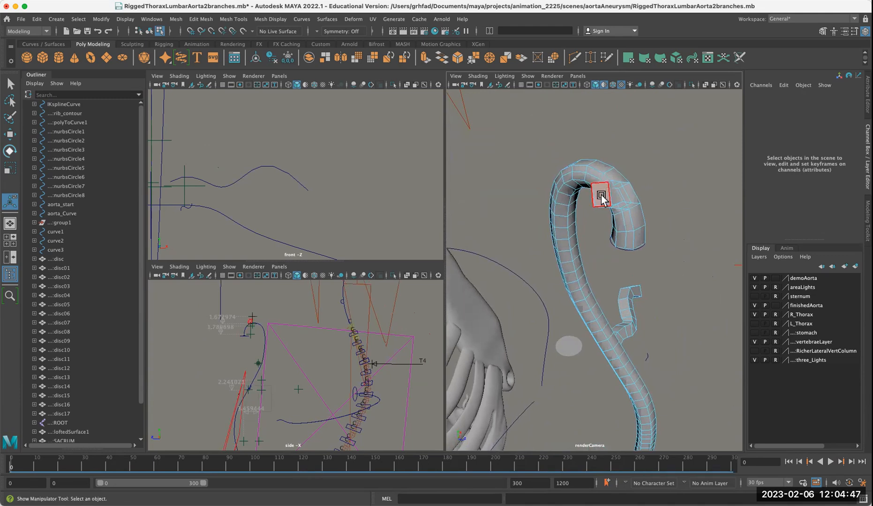
click(600, 196)
key(e)
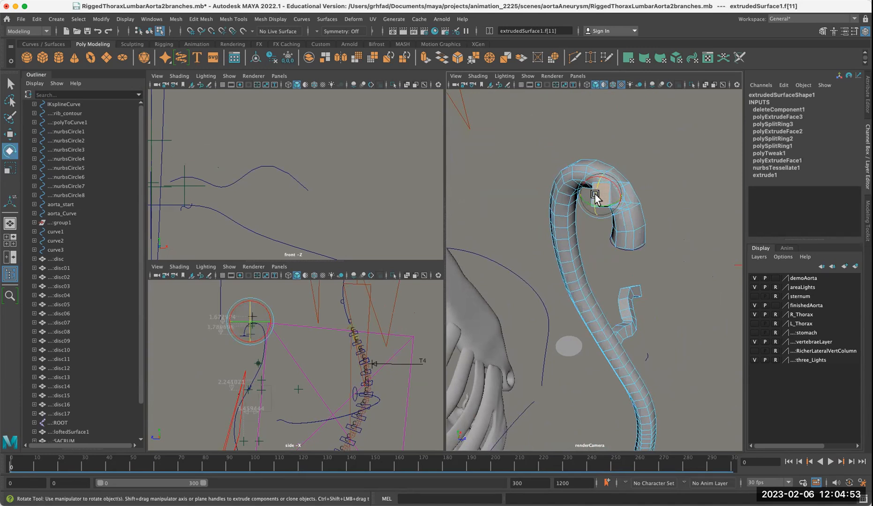
click(684, 305)
alt+drag(677, 306, 666, 260)
alt+right_drag(627, 221, 648, 206)
alt+middle_drag(625, 254, 569, 401)
mouse_move(579, 291)
alt+mouse_down()
mouse_move(600, 300)
mouse_move(589, 285)
mouse_move(578, 293)
mouse_move(567, 311)
mouse_move(570, 343)
mouse_move(594, 342)
mouse_move(577, 302)
alt+mouse_up()
click(568, 290)
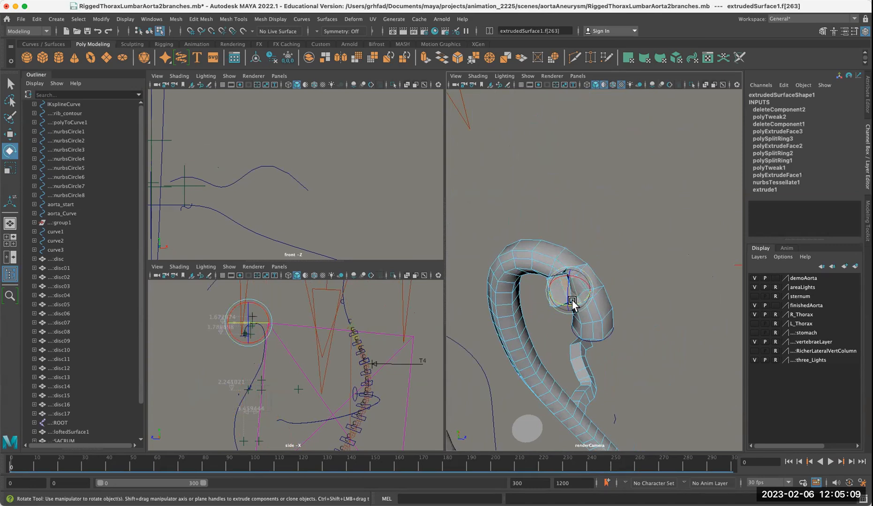
click(652, 328)
Extrude the whole aorta mesh as an object with a Local Translate Z of -0.2 to give its walls thickness
right_click(608, 323)
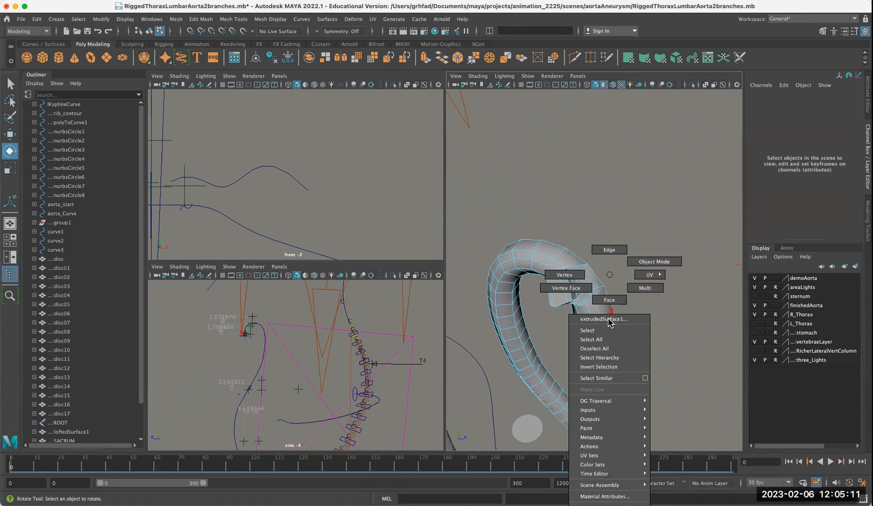
click(653, 261)
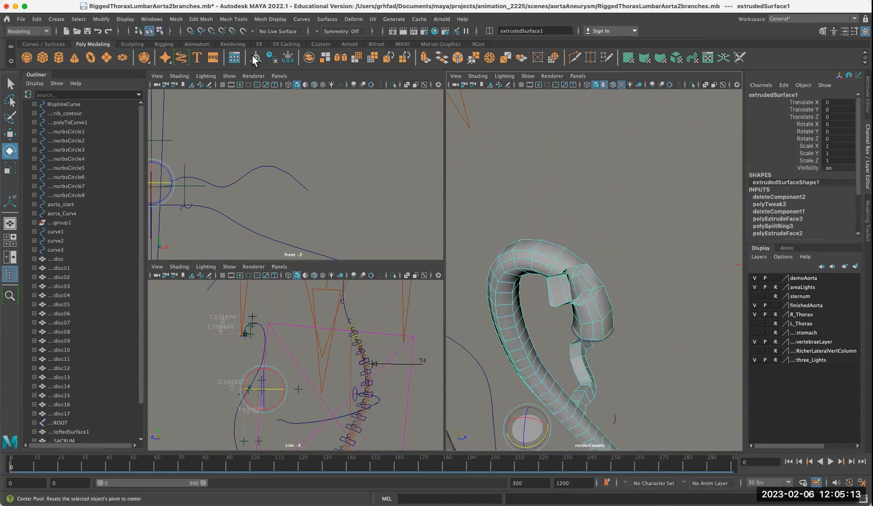
click(201, 19)
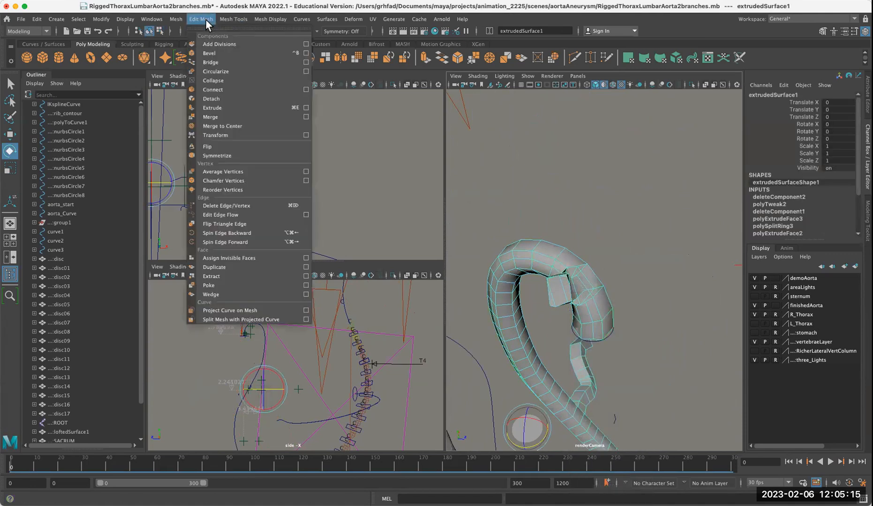
click(210, 108)
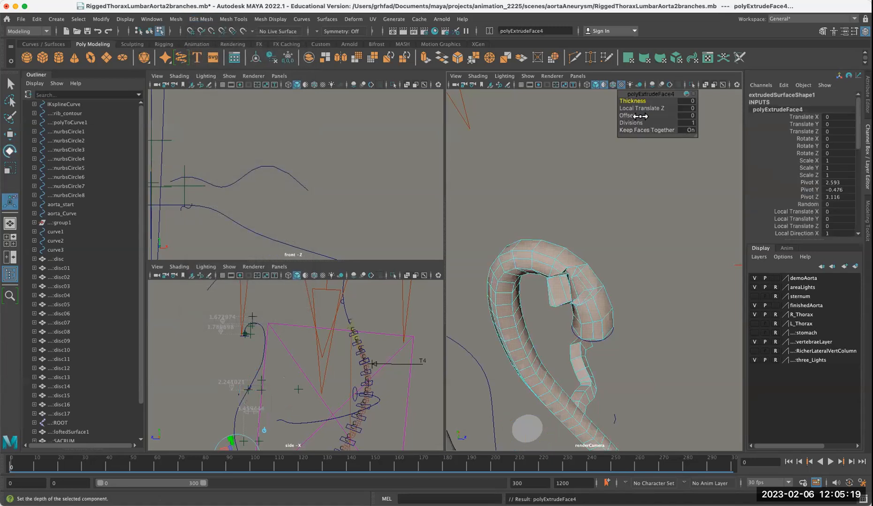
drag(634, 109, 635, 110)
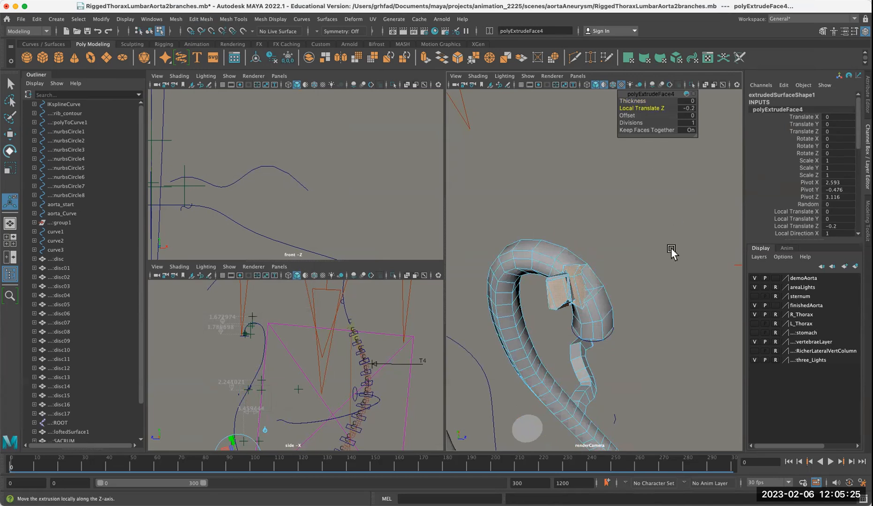
Try selecting the vertices around the open end of the aorta, and undo back to the wall extrusion
alt+drag(642, 335, 607, 319)
right_drag(624, 319, 581, 303)
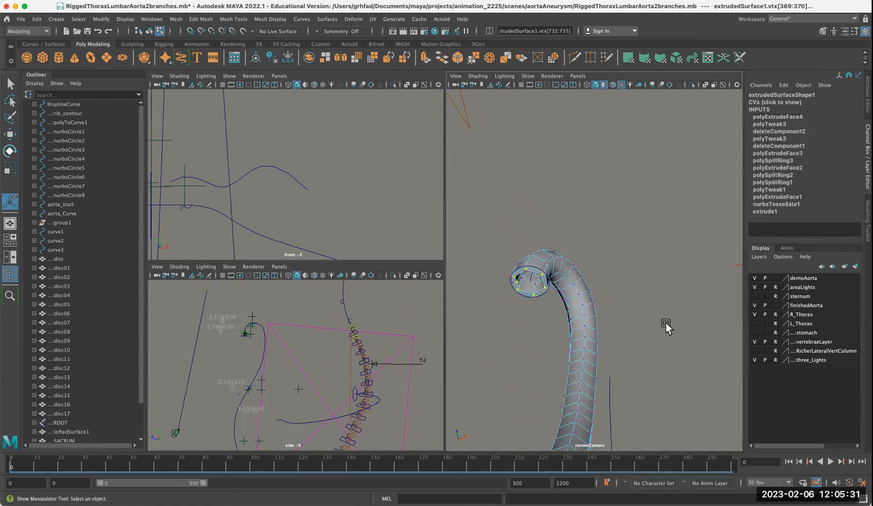
key(alt)
key(ctrl+z)
Examine the extruded wall thickness at the open ends of the aorta and its branches from several angles
alt+drag(649, 319, 670, 349)
scroll(645, 342, up, 3)
alt+right_drag(581, 321, 556, 304)
alt+right_drag(647, 396, 589, 362)
alt+middle_drag(643, 383, 656, 215)
alt+drag(661, 329, 664, 225)
alt+right_drag(654, 321, 847, 355)
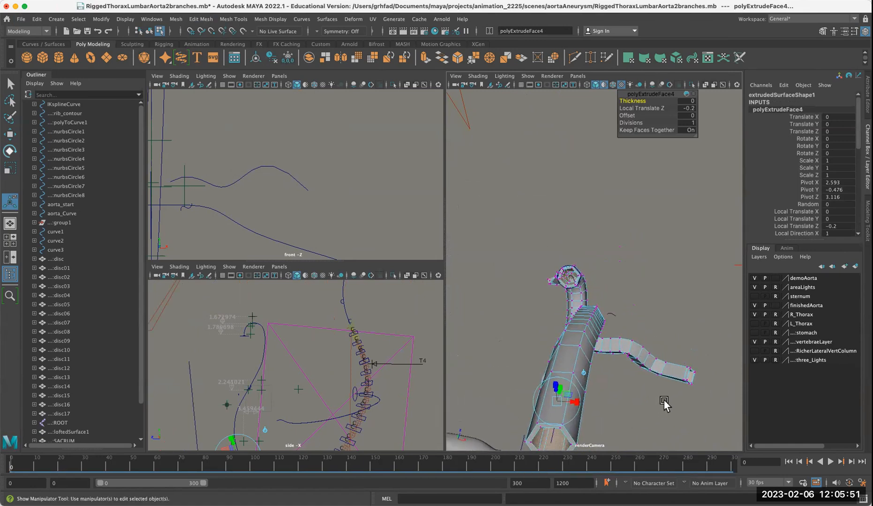
alt+drag(652, 400, 636, 382)
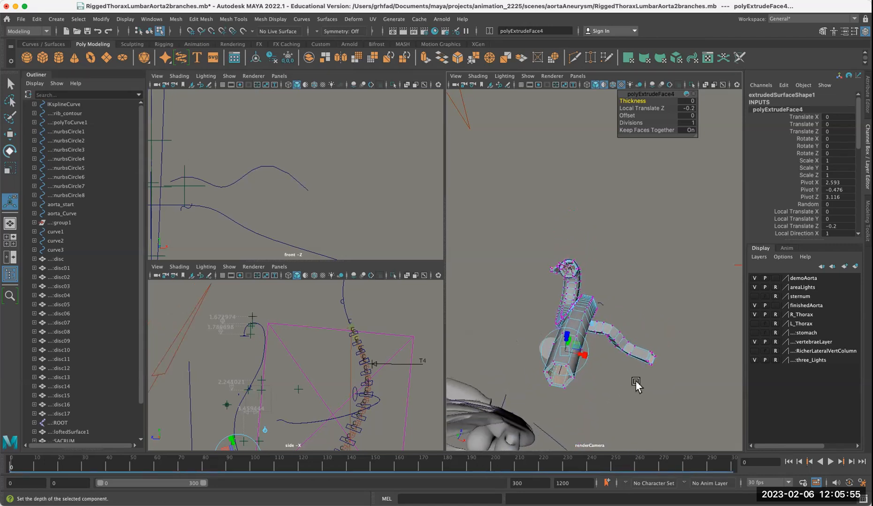